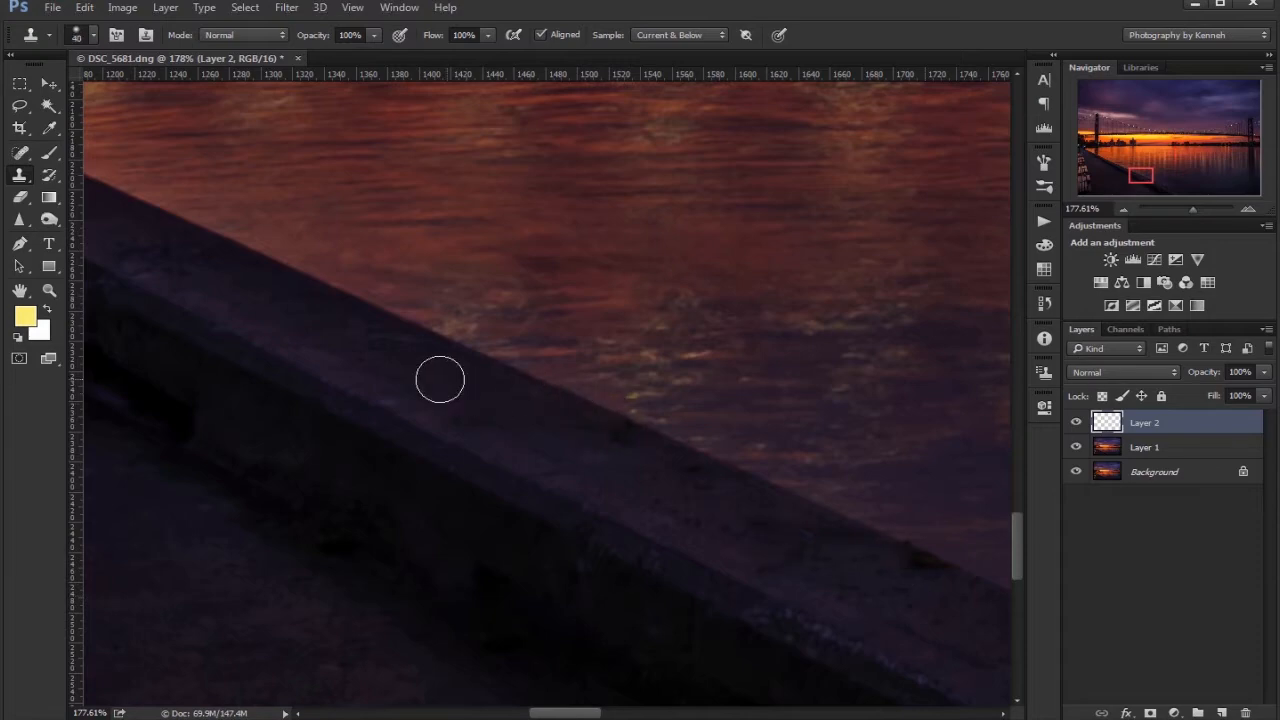
- Clone clean texture over the flaws along the water-side edge of the concrete ledge on Layer 2
{"action": "left_click_drag", "start_coordinate": [455, 248], "coordinate": [705, 360]}
{"action": "mouse_move", "coordinate": [608, 238]}
{"action": "left_mouse_down"}
{"action": "mouse_move", "coordinate": [862, 340]}
{"action": "mouse_move", "coordinate": [703, 343]}
{"action": "left_mouse_up"}
{"action": "key", "text": "e"}
{"action": "key", "text": "s"}
{"action": "left_click_drag", "start_coordinate": [990, 578], "coordinate": [580, 368]}
{"action": "left_click_drag", "start_coordinate": [908, 521], "coordinate": [663, 443]}
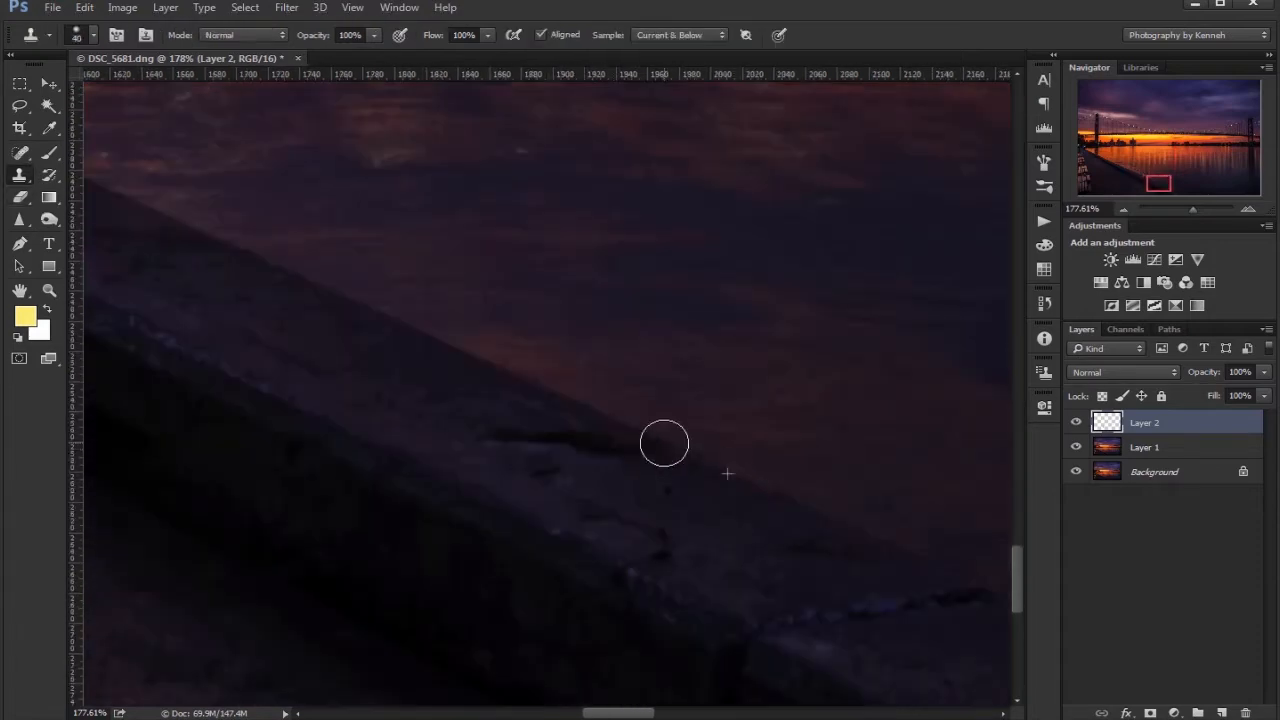
- Lasso the dark mark on the ledge and fill the selection on Layer 1, clearing the selection to finish
{"action": "key", "text": "l"}
{"action": "mouse_move", "coordinate": [514, 380]}
{"action": "left_mouse_down"}
{"action": "mouse_move", "coordinate": [731, 480]}
{"action": "mouse_move", "coordinate": [514, 380]}
{"action": "left_mouse_up"}
{"action": "left_click", "coordinate": [1145, 447]}
{"action": "key", "text": "shift+F5"}
{"action": "left_click", "coordinate": [437, 181]}
{"action": "key", "text": "ctrl+d"}
{"action": "key", "text": "j"}
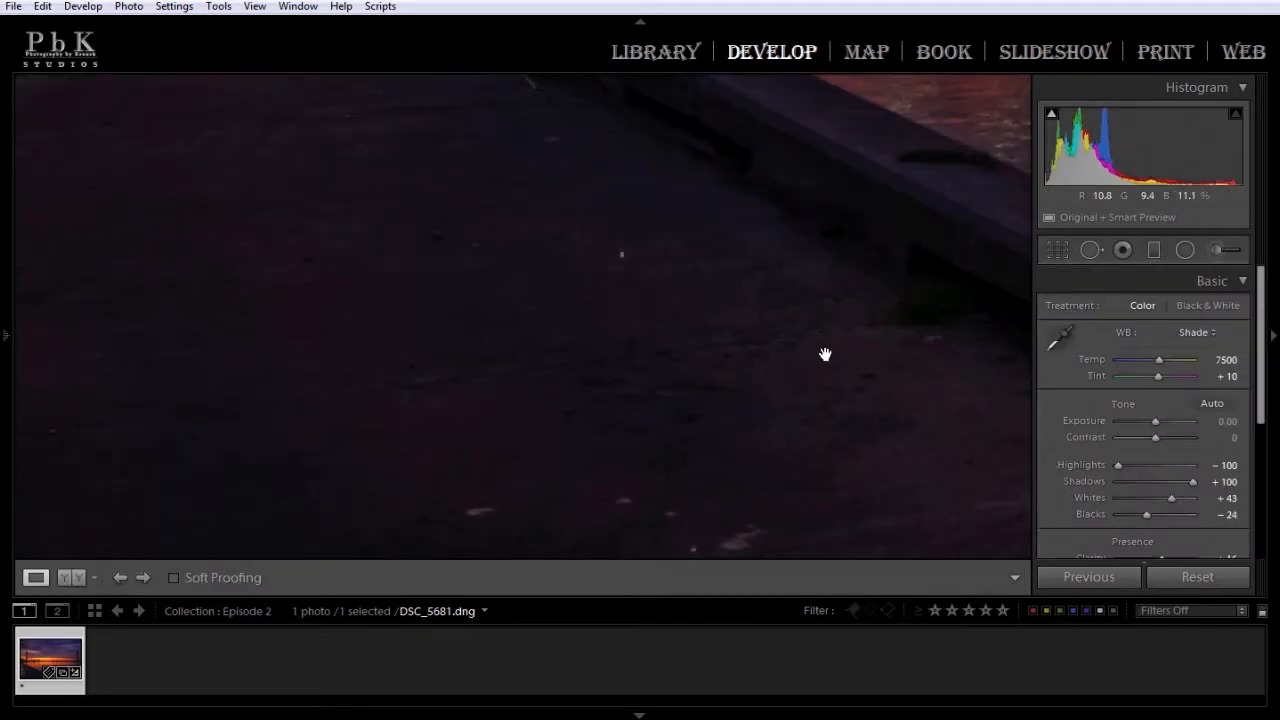
- Examine the walkway and ledge up close for litter and debris, from the foreground back to the benches
{"action": "left_click_drag", "start_coordinate": [825, 354], "coordinate": [420, 483]}
{"action": "left_click_drag", "start_coordinate": [372, 371], "coordinate": [455, 377]}
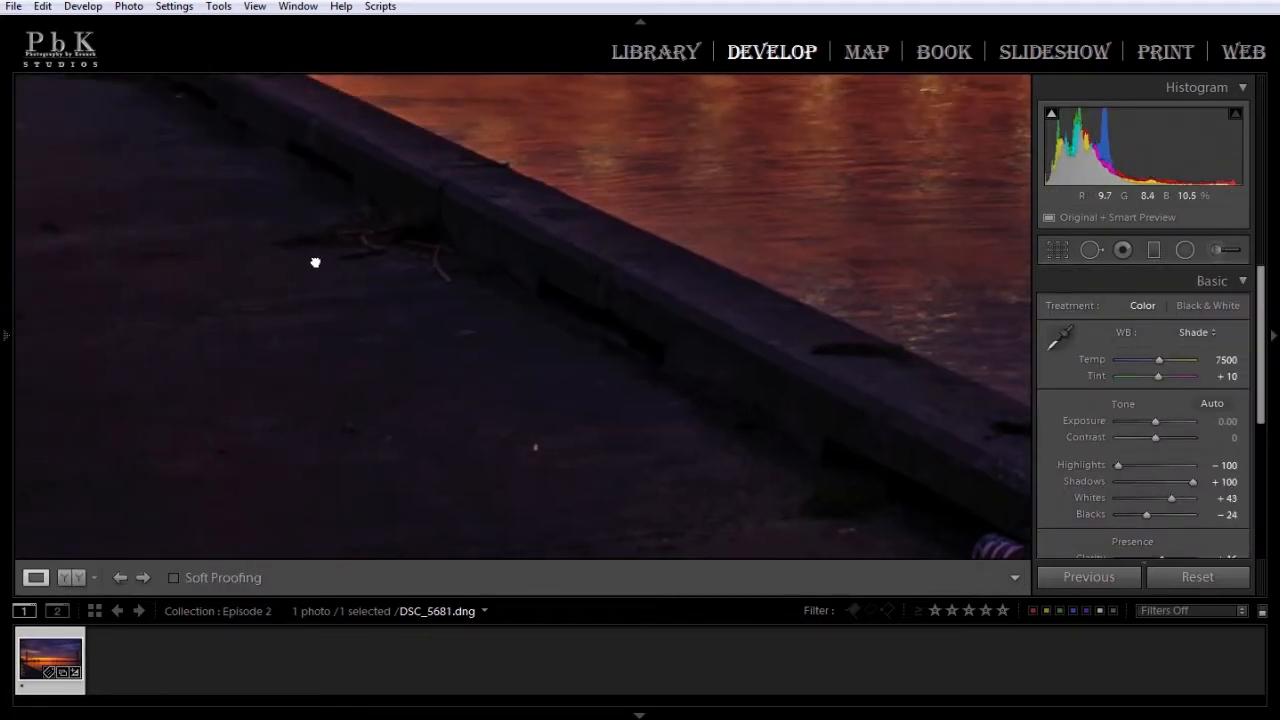
{"action": "left_click_drag", "start_coordinate": [314, 260], "coordinate": [755, 424]}
{"action": "left_click_drag", "start_coordinate": [343, 306], "coordinate": [412, 455]}
{"action": "left_click_drag", "start_coordinate": [350, 254], "coordinate": [340, 294]}
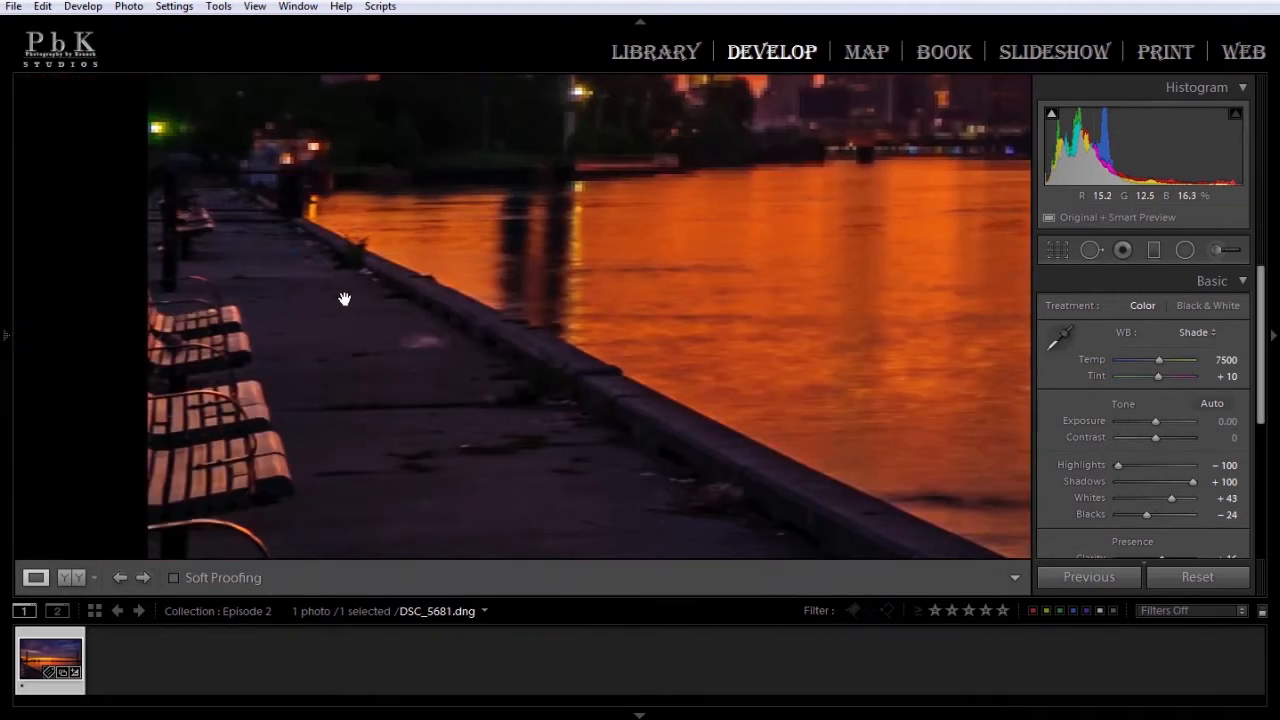
{"action": "left_click", "coordinate": [348, 306]}
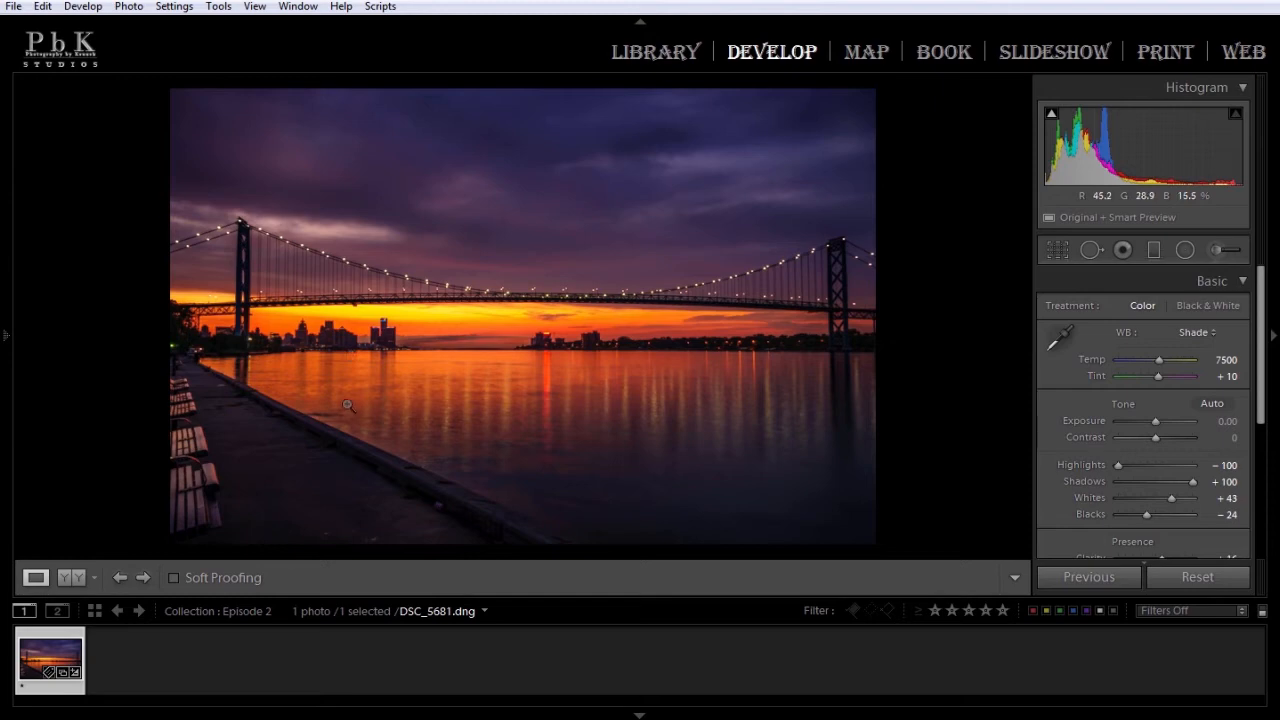
- Open DSC_5681.dng from Lightroom in Adobe Photoshop CC 2015 for editing
{"action": "right_click", "coordinate": [46, 664]}
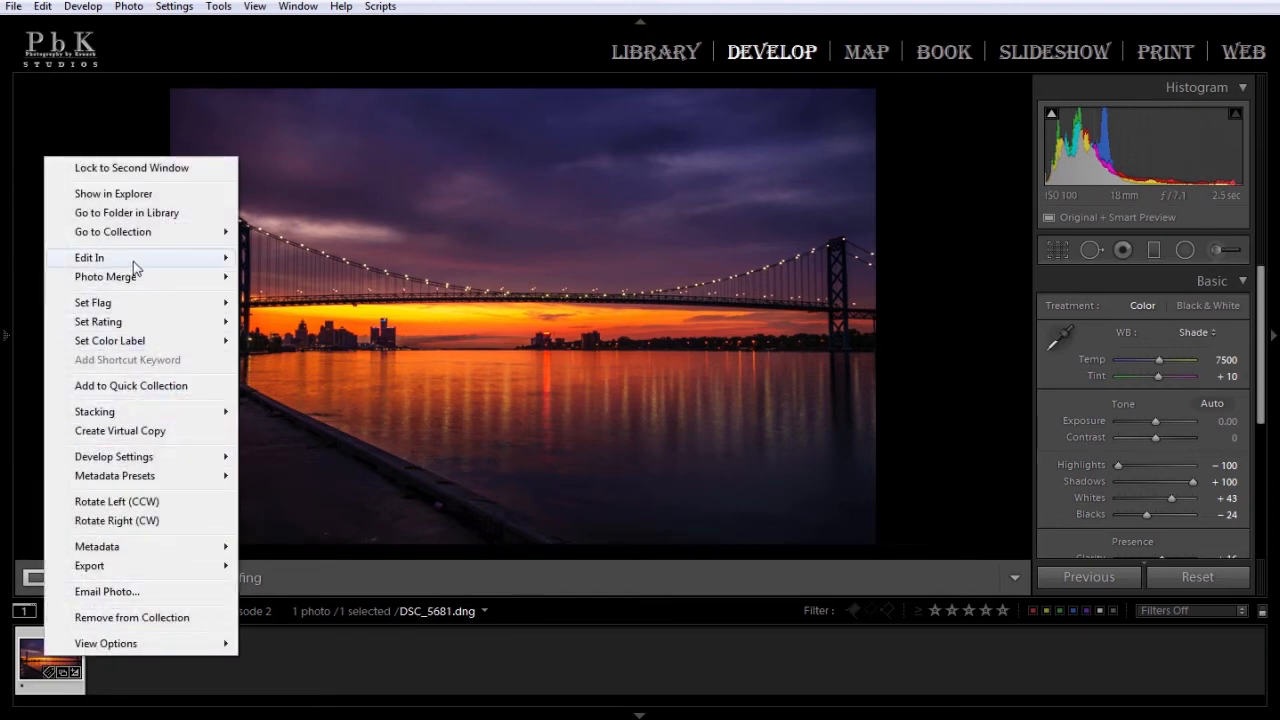
{"action": "mouse_move", "coordinate": [138, 262]}
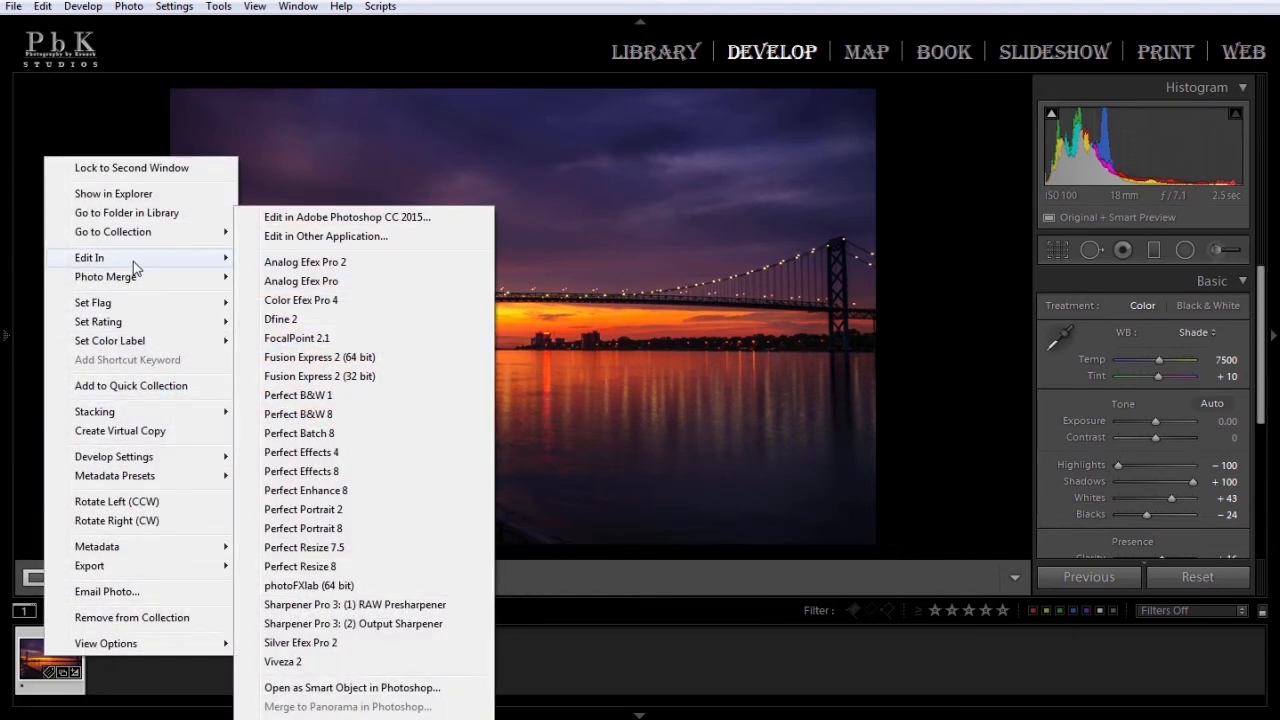
{"action": "left_click", "coordinate": [328, 218]}
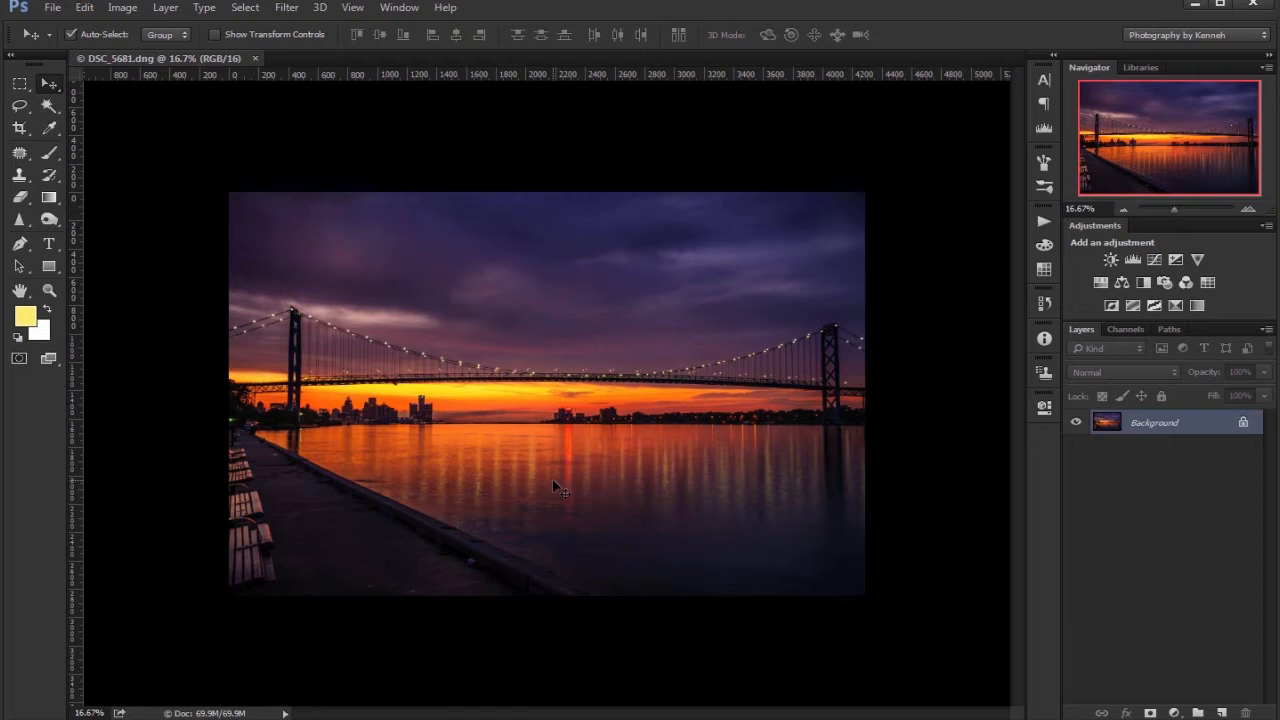
- Duplicate the Background layer and add an empty layer above the copy, leaving the copy as the active layer
{"action": "key", "text": "ctrl+j"}
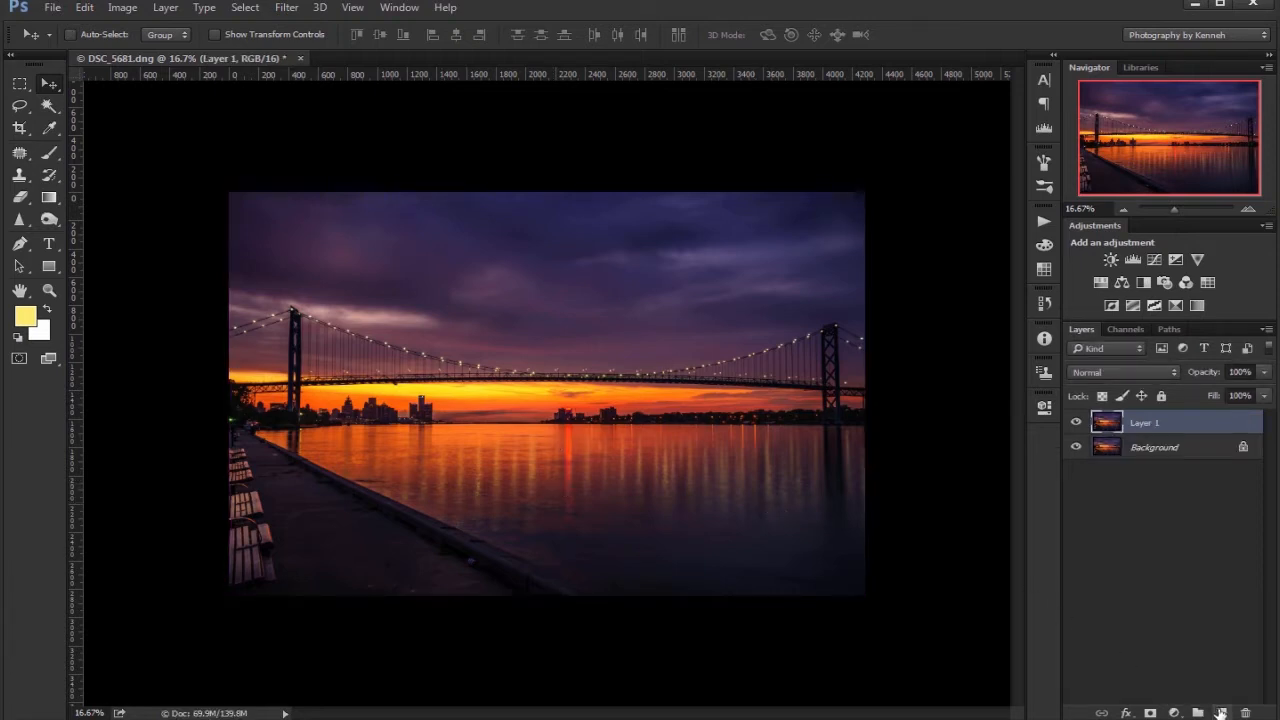
{"action": "left_click", "coordinate": [1221, 712]}
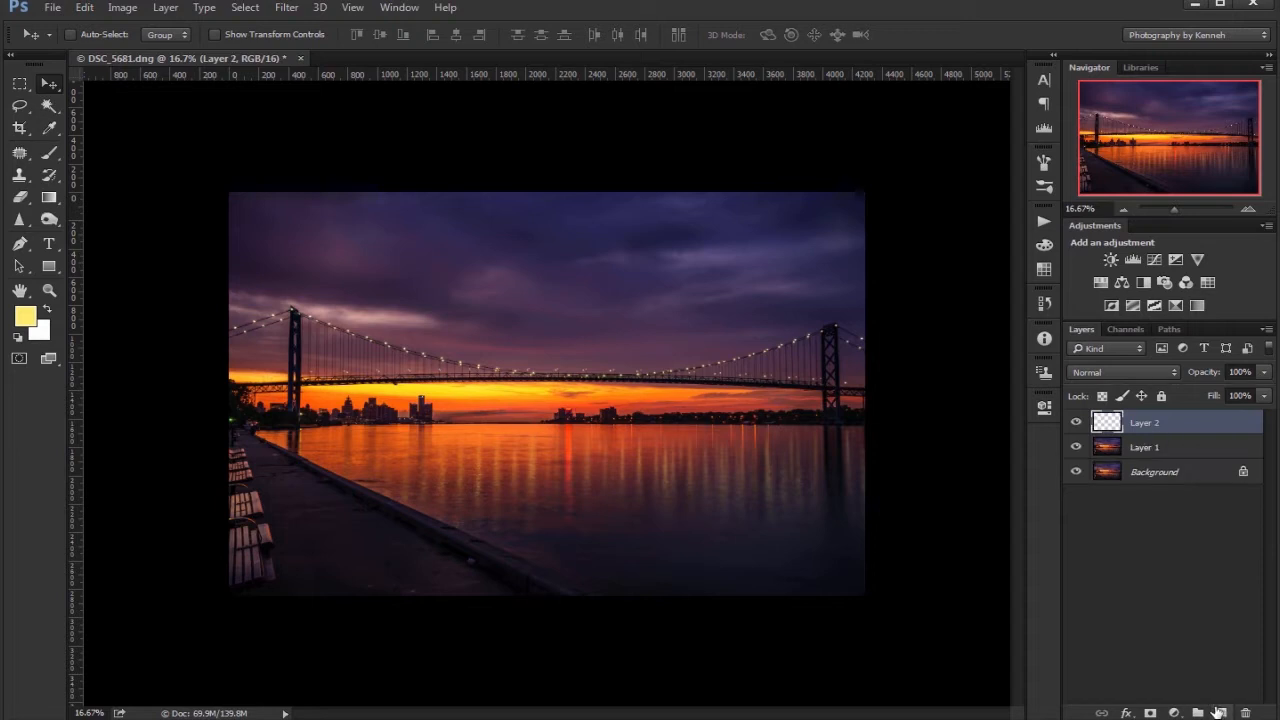
{"action": "left_click", "coordinate": [1155, 453]}
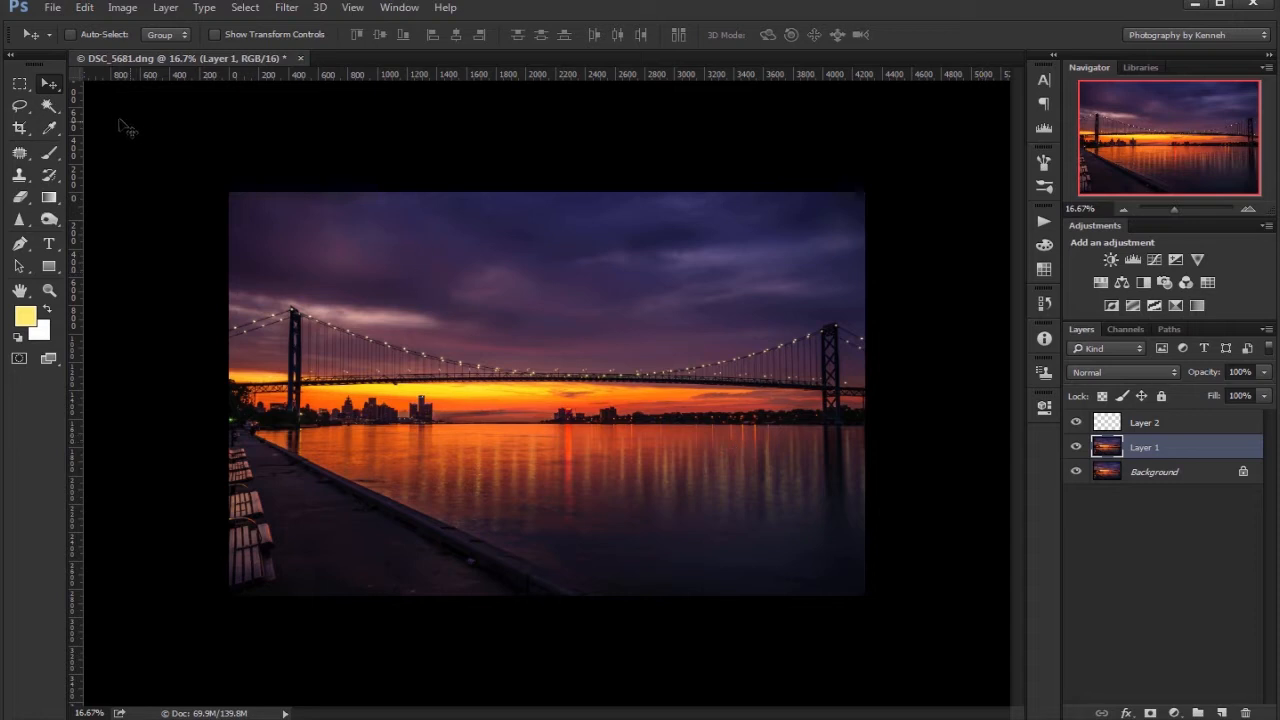
- Remove the striped can lying against the ledge by lassoing around it and applying a Content-Aware fill
{"action": "left_click", "coordinate": [20, 105]}
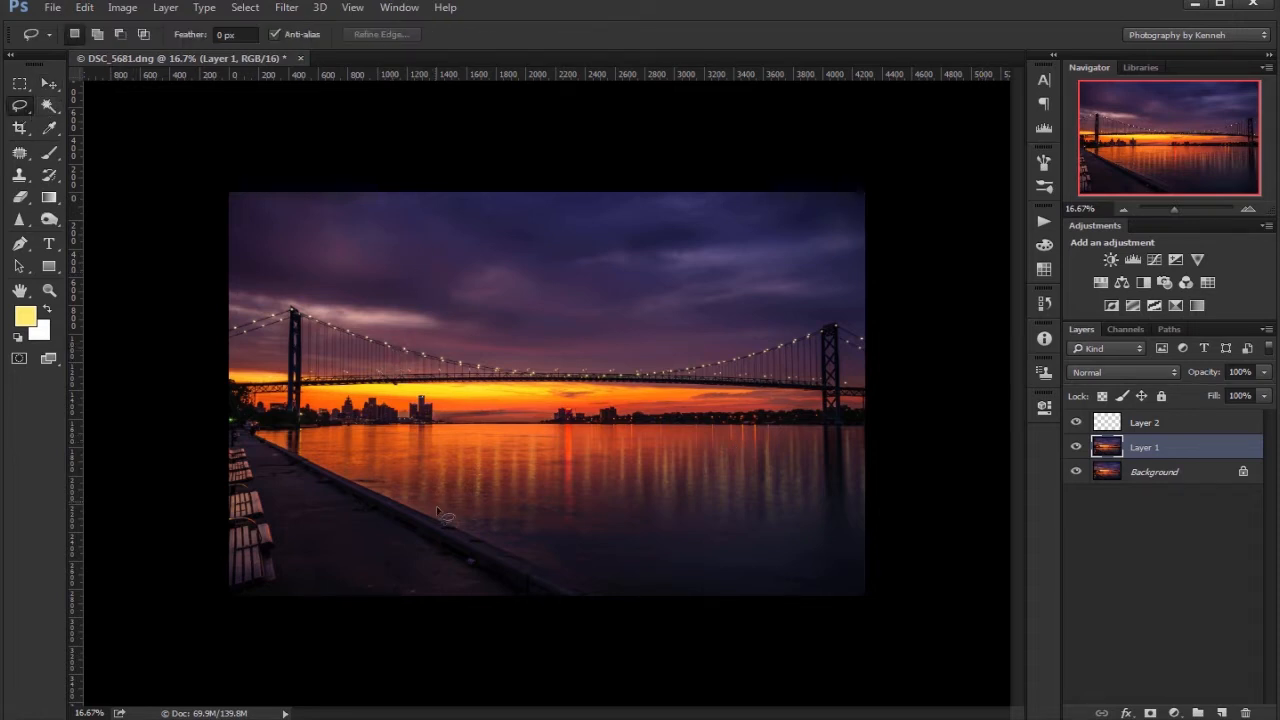
{"action": "scroll", "coordinate": [492, 594], "scroll_direction": "up", "scroll_amount": 5}
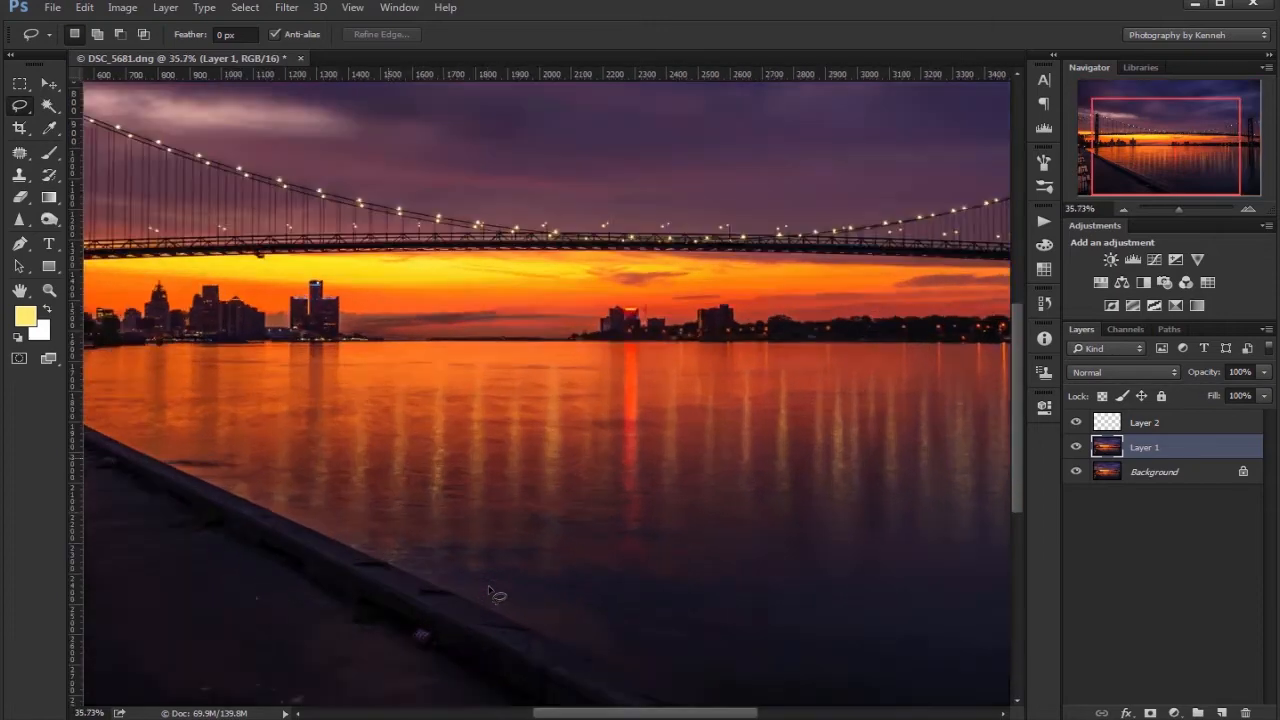
{"action": "scroll", "coordinate": [492, 594], "scroll_direction": "up", "scroll_amount": 5}
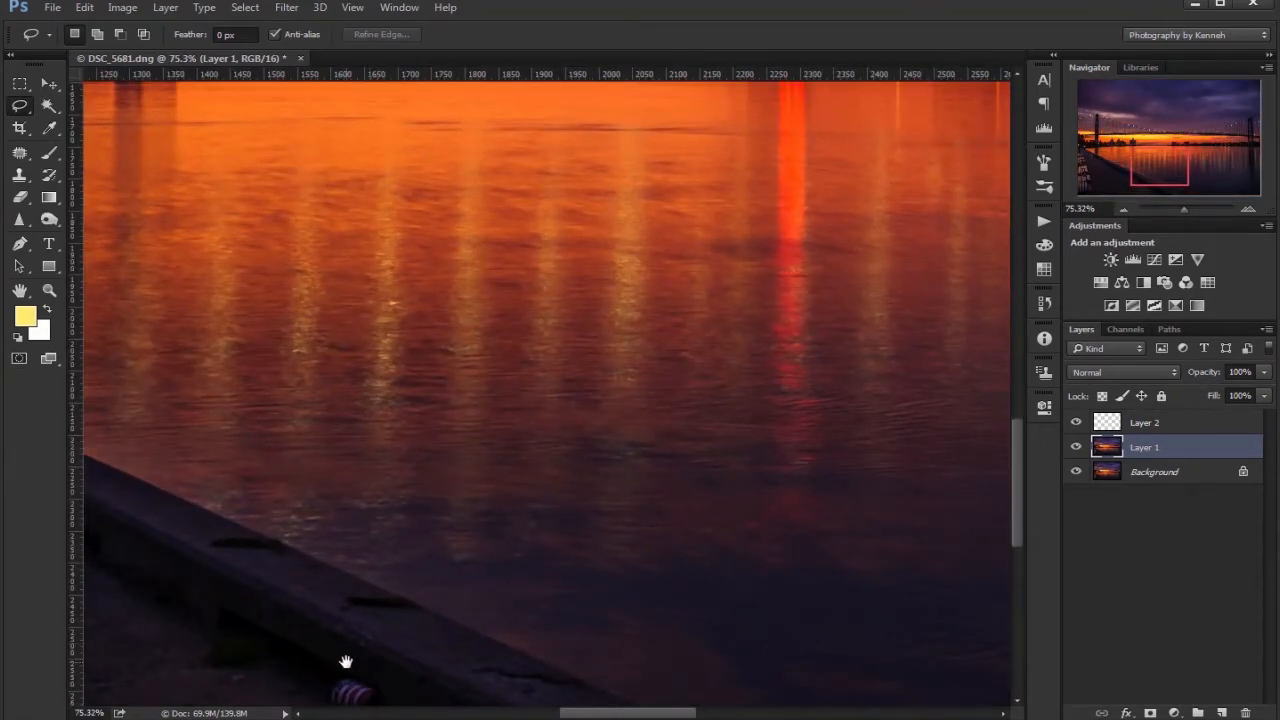
{"action": "left_click_drag", "start_coordinate": [346, 662], "coordinate": [624, 474]}
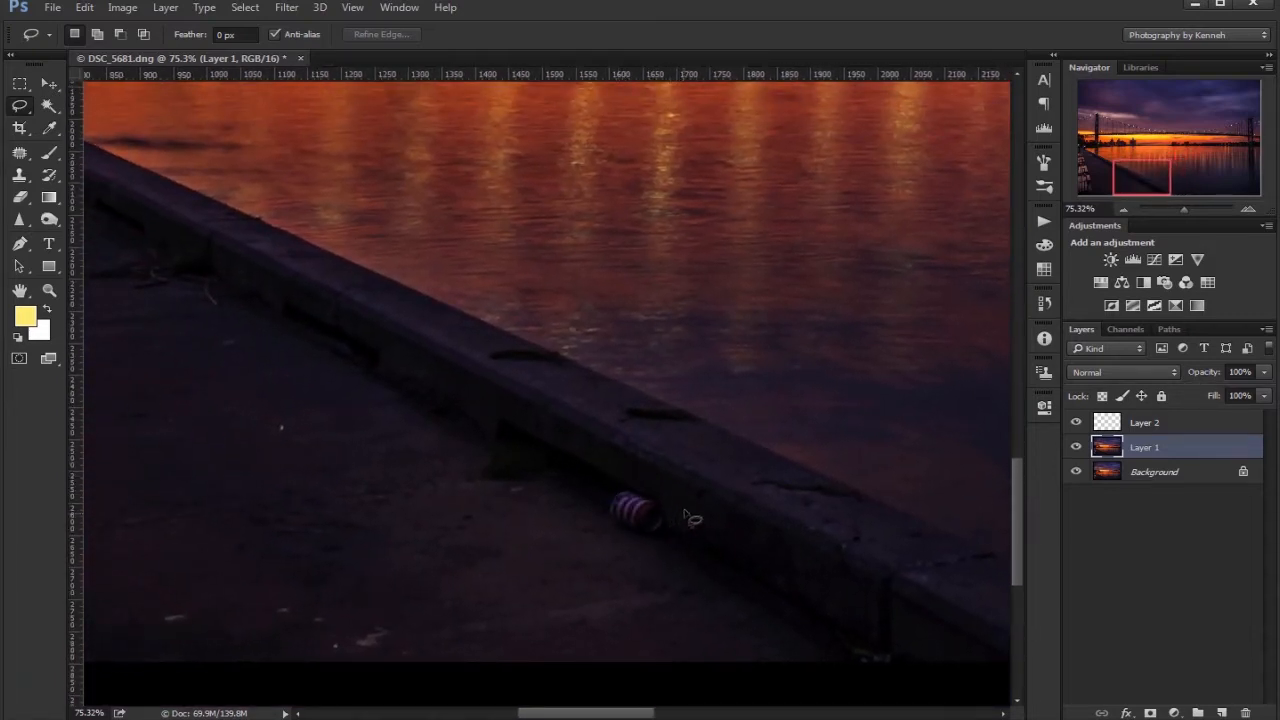
{"action": "mouse_move", "coordinate": [672, 500]}
{"action": "left_mouse_down"}
{"action": "mouse_move", "coordinate": [613, 467]}
{"action": "mouse_move", "coordinate": [557, 509]}
{"action": "mouse_move", "coordinate": [577, 544]}
{"action": "mouse_move", "coordinate": [636, 571]}
{"action": "mouse_move", "coordinate": [681, 569]}
{"action": "mouse_move", "coordinate": [688, 506]}
{"action": "left_mouse_up"}
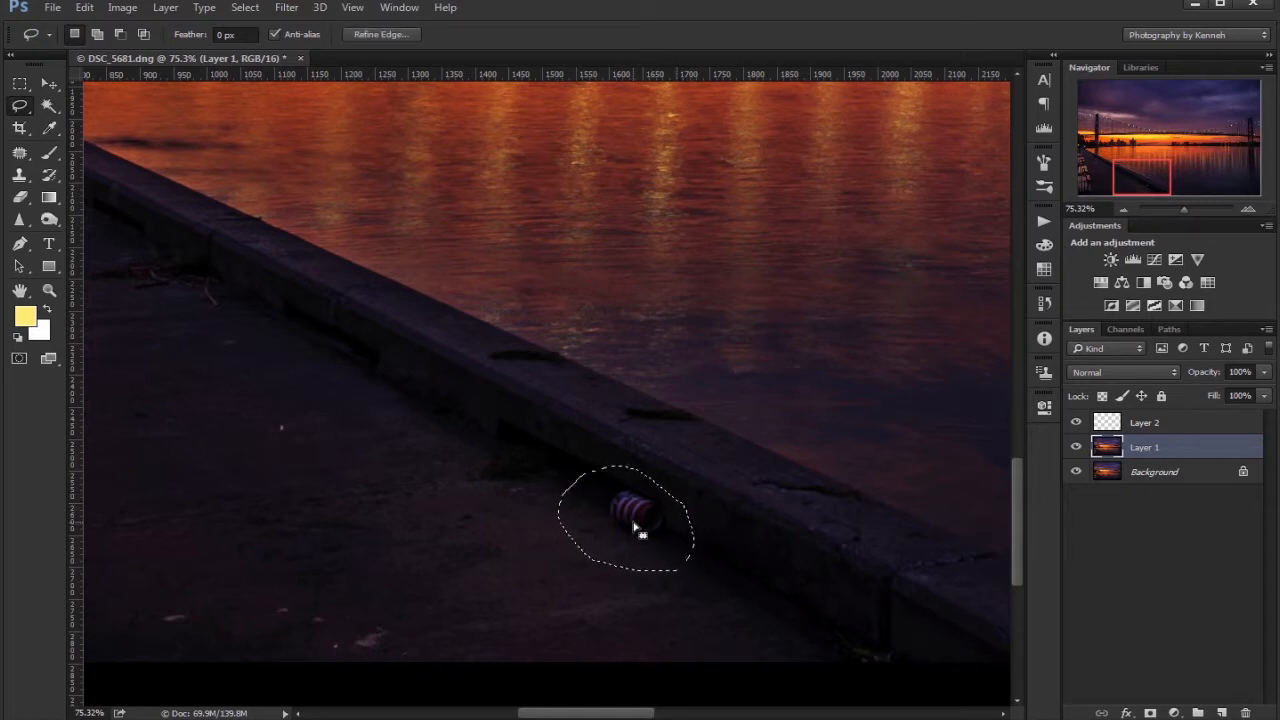
{"action": "right_click", "coordinate": [636, 528]}
{"action": "left_click", "coordinate": [665, 404]}
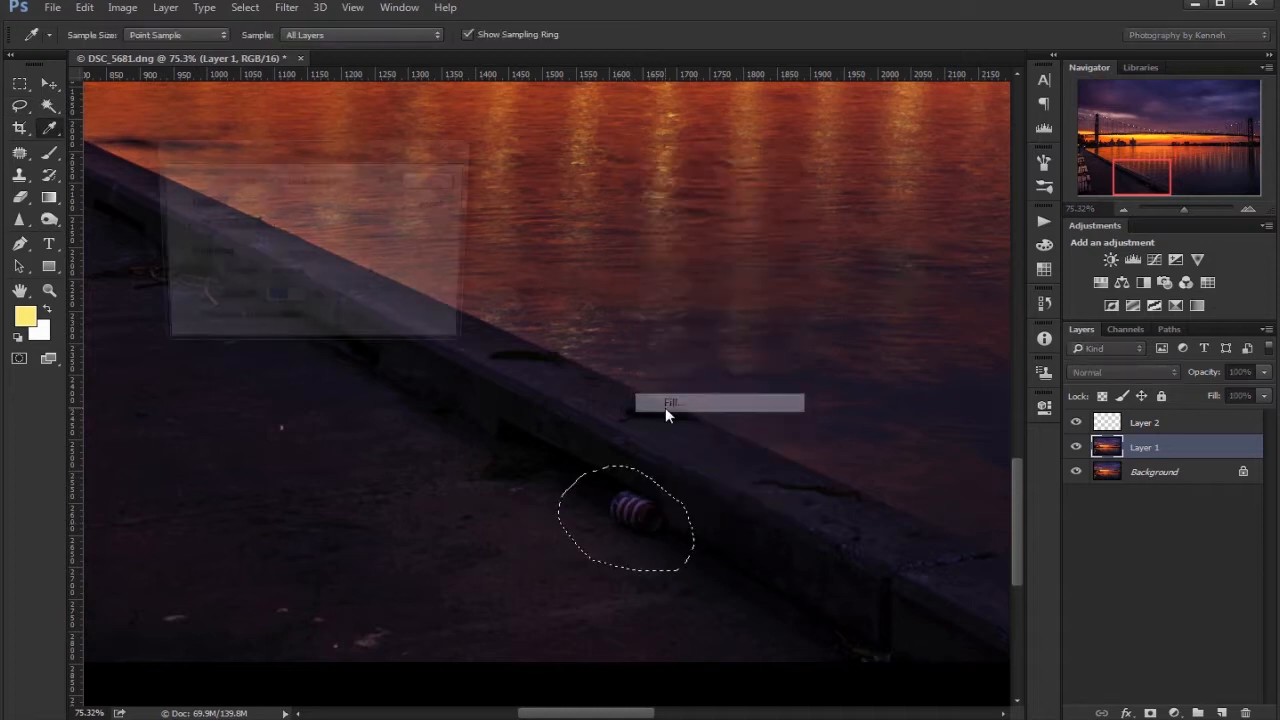
{"action": "left_click", "coordinate": [434, 177]}
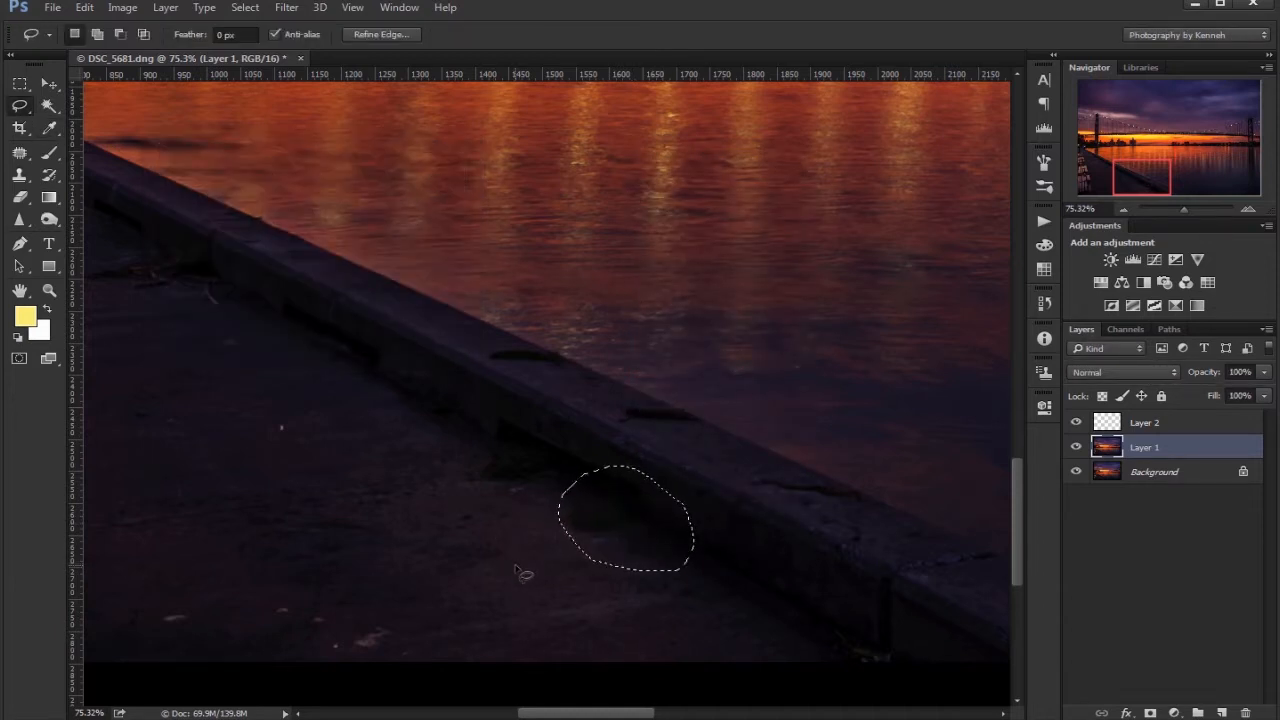
{"action": "key", "text": "ctrl+d"}
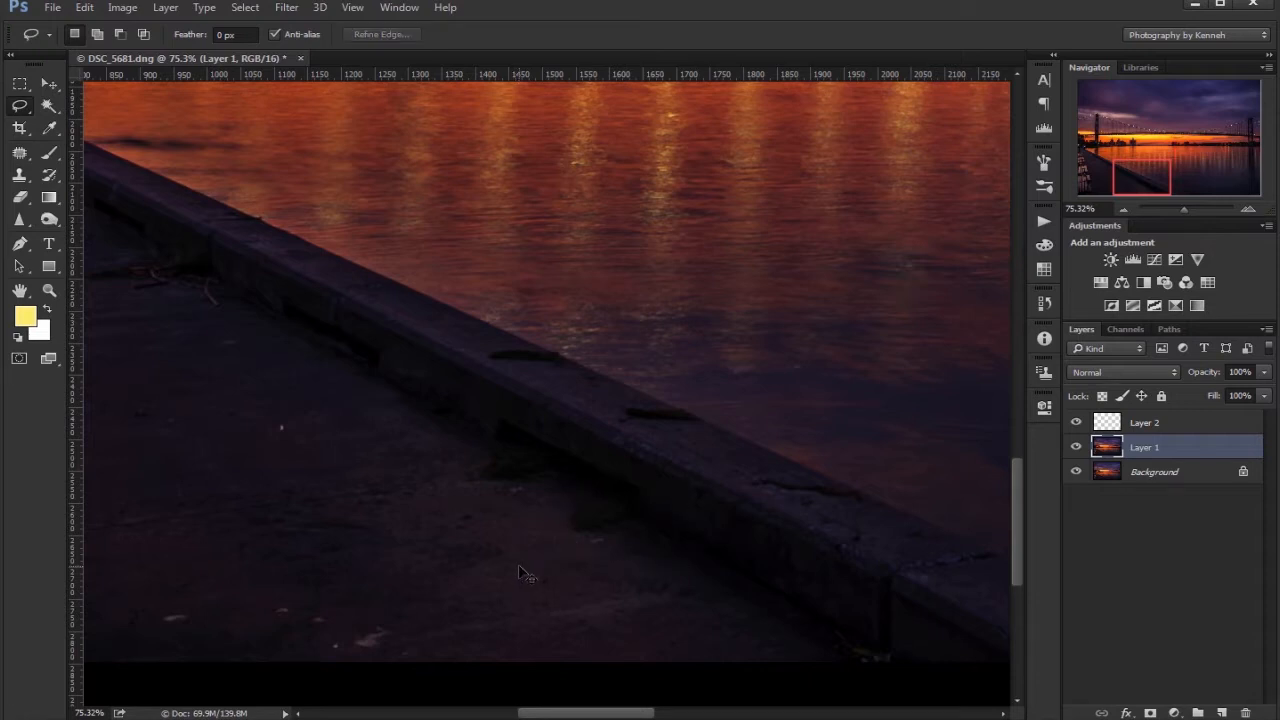
- Remove the twigs on the walkway beside the ledge with a lasso selection and Content-Aware fill
{"action": "left_click_drag", "start_coordinate": [334, 411], "coordinate": [729, 574]}
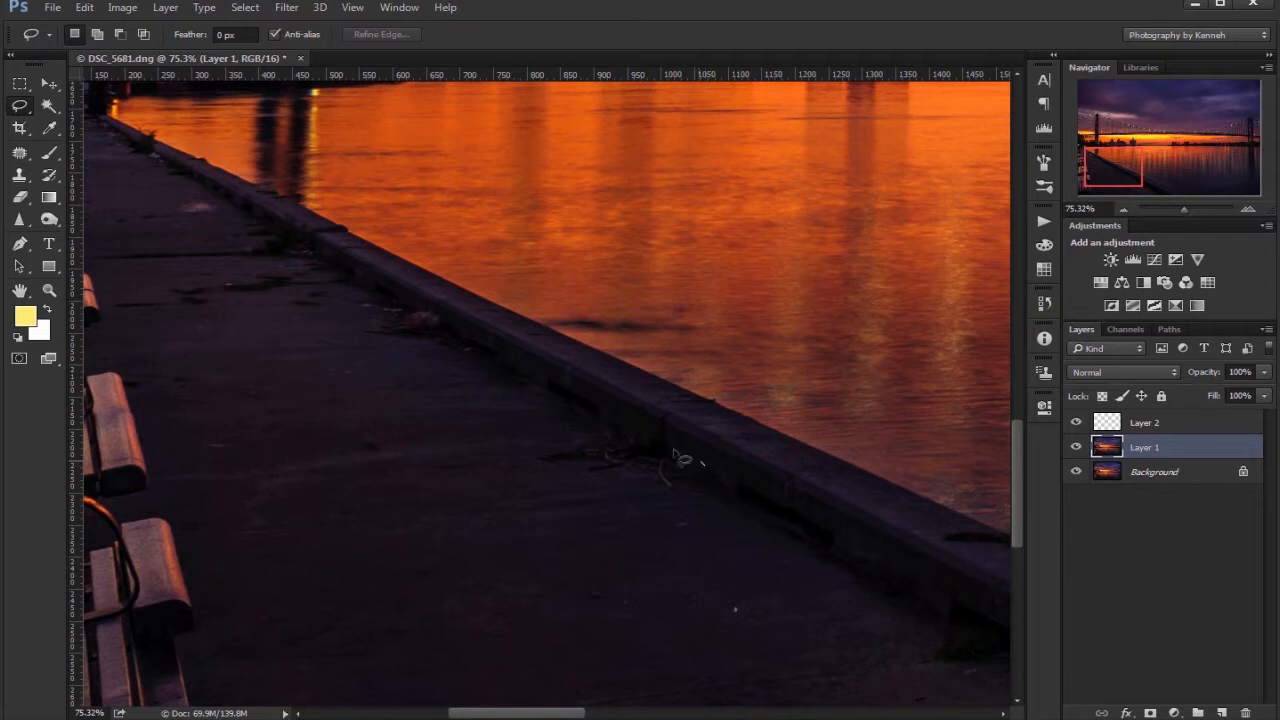
{"action": "mouse_move", "coordinate": [703, 463]}
{"action": "left_mouse_down"}
{"action": "mouse_move", "coordinate": [593, 400]}
{"action": "mouse_move", "coordinate": [560, 411]}
{"action": "mouse_move", "coordinate": [518, 464]}
{"action": "mouse_move", "coordinate": [536, 519]}
{"action": "mouse_move", "coordinate": [609, 534]}
{"action": "mouse_move", "coordinate": [650, 525]}
{"action": "mouse_move", "coordinate": [705, 468]}
{"action": "left_mouse_up"}
{"action": "right_click", "coordinate": [636, 490]}
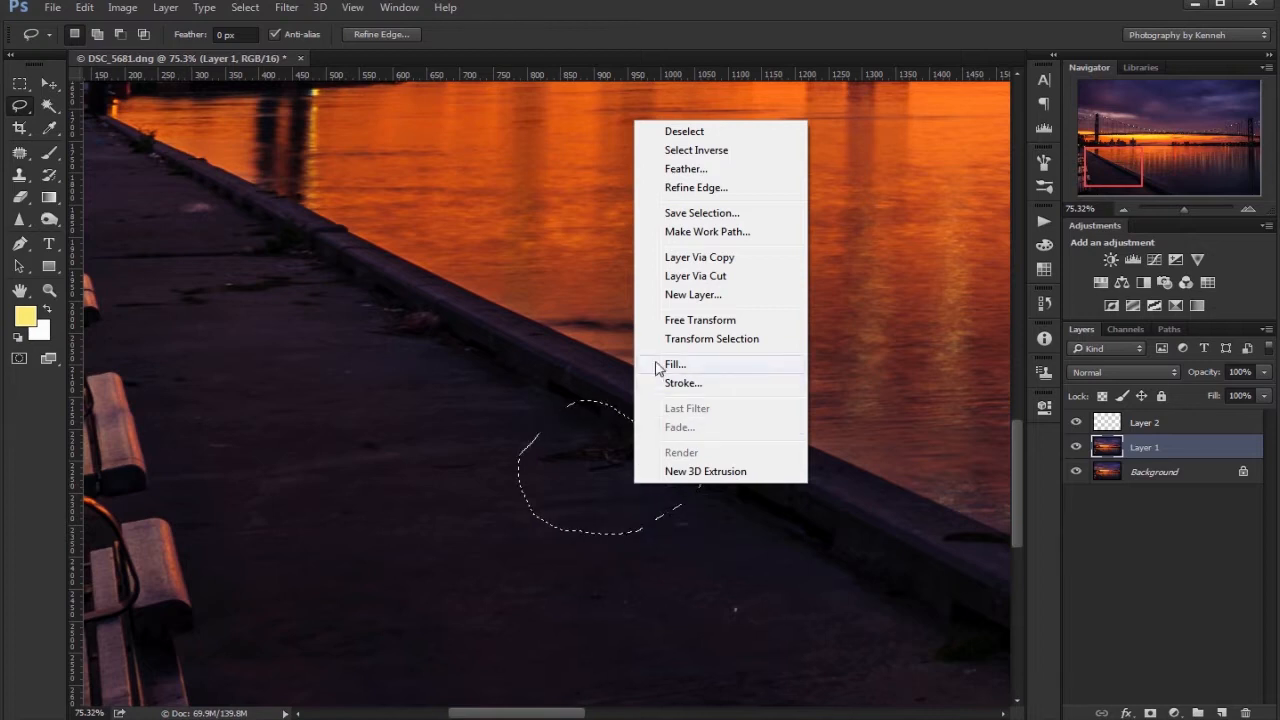
{"action": "left_click", "coordinate": [672, 364]}
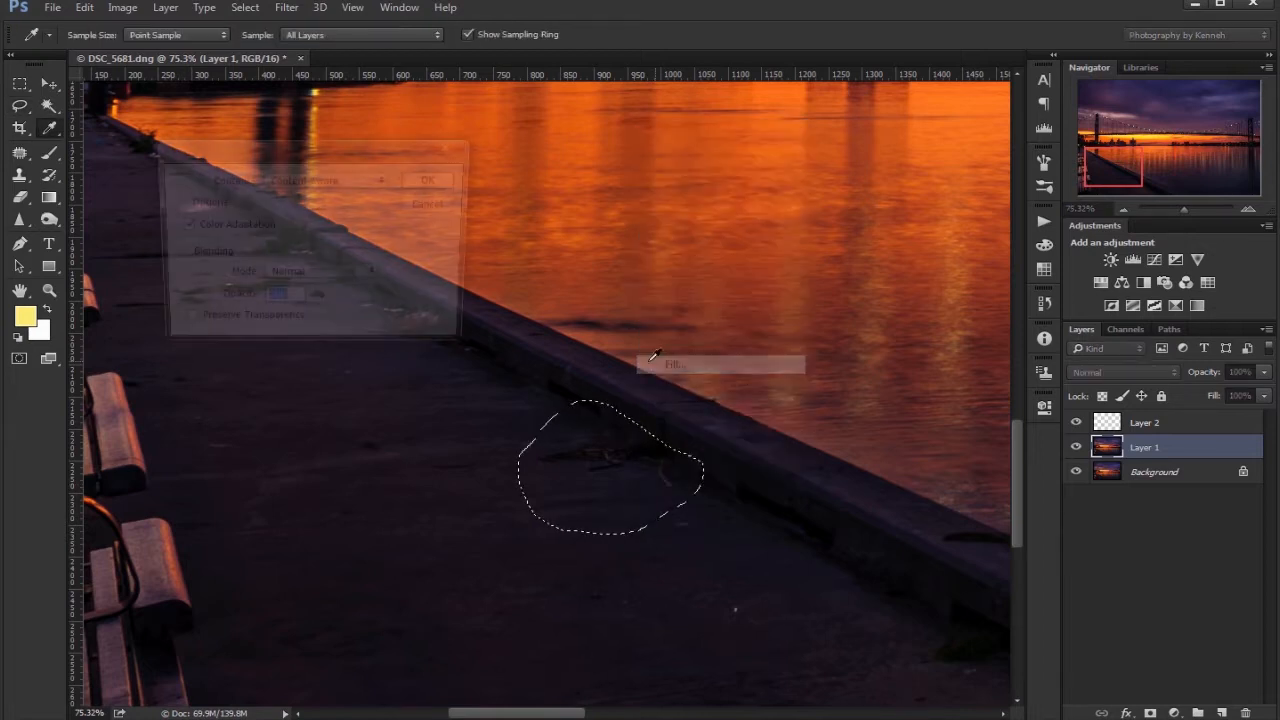
{"action": "left_click", "coordinate": [434, 179]}
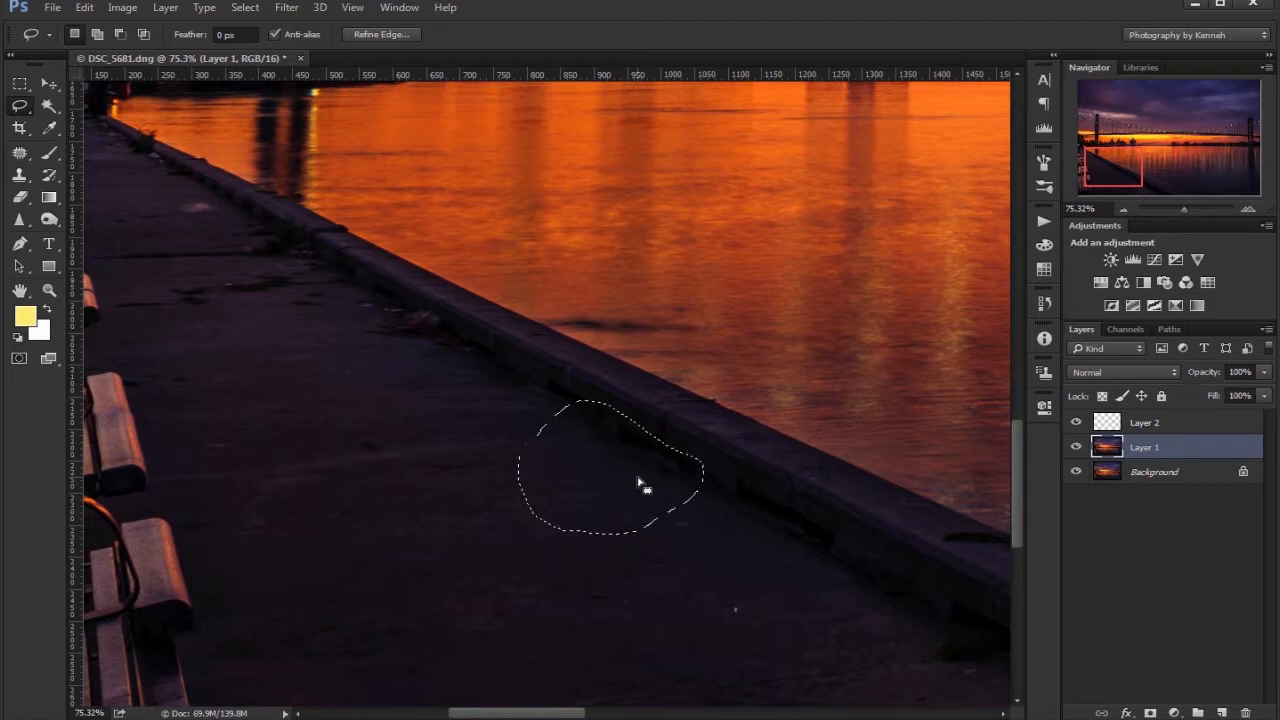
{"action": "key", "text": "ctrl+d"}
- Lasso the debris pile farther up along the ledge and replace it using a Content-Aware fill at 100% opacity
{"action": "left_click_drag", "start_coordinate": [399, 382], "coordinate": [476, 488]}
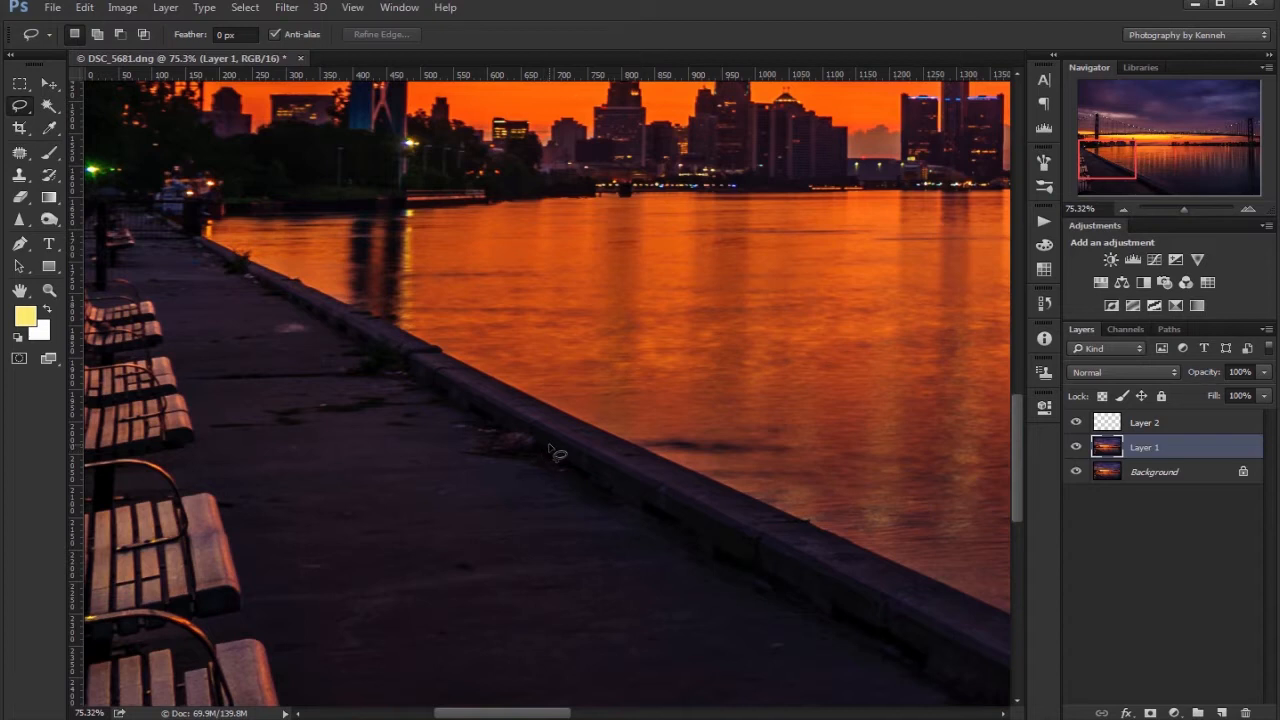
{"action": "mouse_move", "coordinate": [484, 418]}
{"action": "left_mouse_down"}
{"action": "mouse_move", "coordinate": [446, 451]}
{"action": "mouse_move", "coordinate": [479, 474]}
{"action": "mouse_move", "coordinate": [552, 450]}
{"action": "mouse_move", "coordinate": [500, 446]}
{"action": "left_mouse_up"}
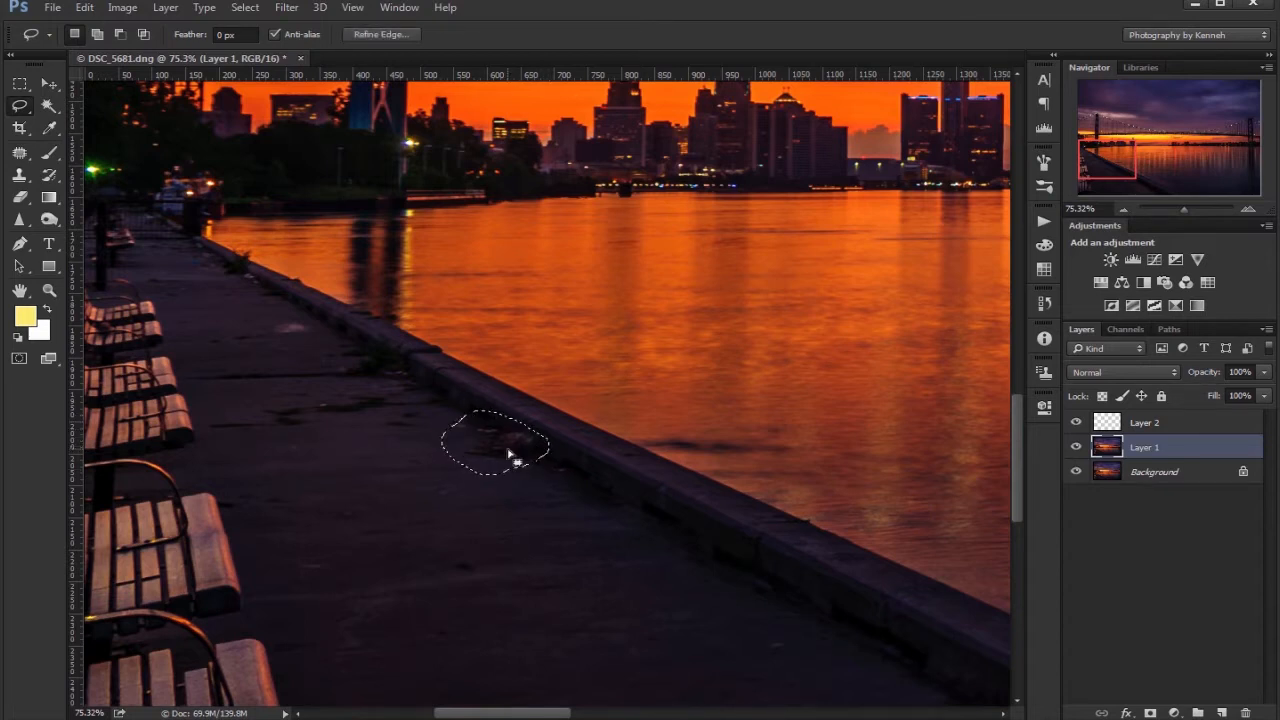
{"action": "right_click", "coordinate": [506, 450]}
{"action": "left_click", "coordinate": [533, 331]}
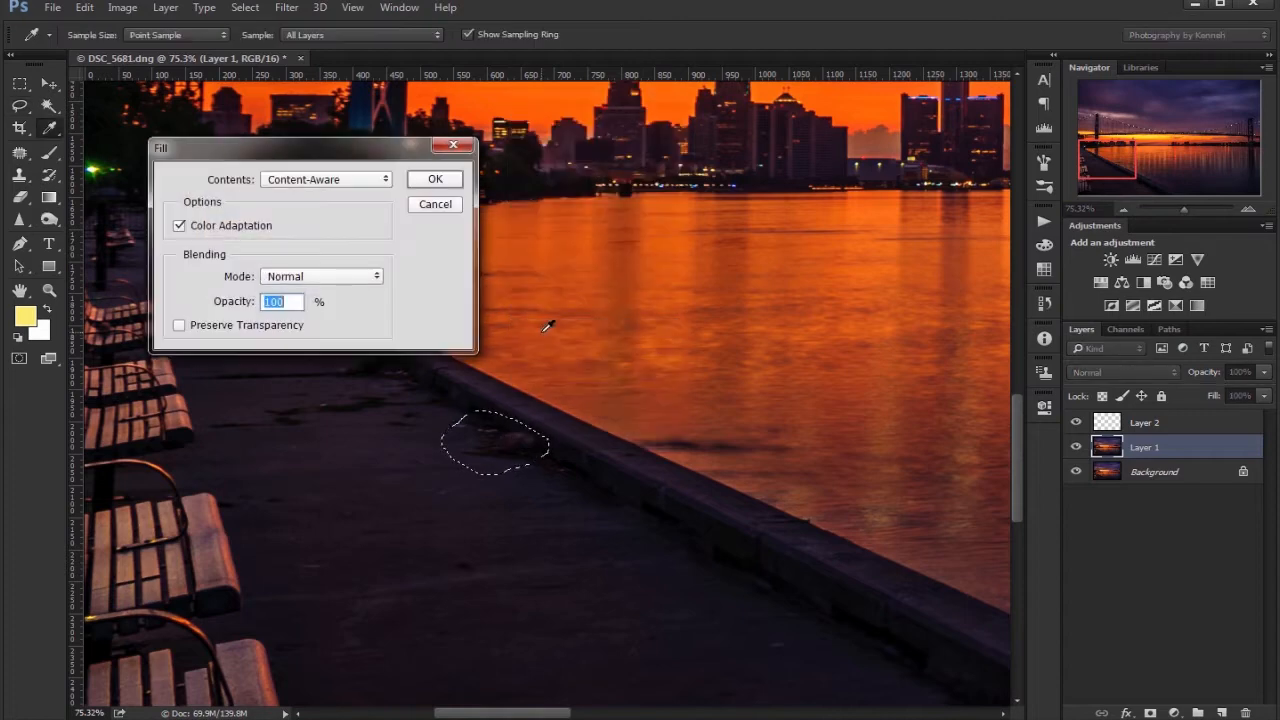
{"action": "left_click", "coordinate": [432, 179]}
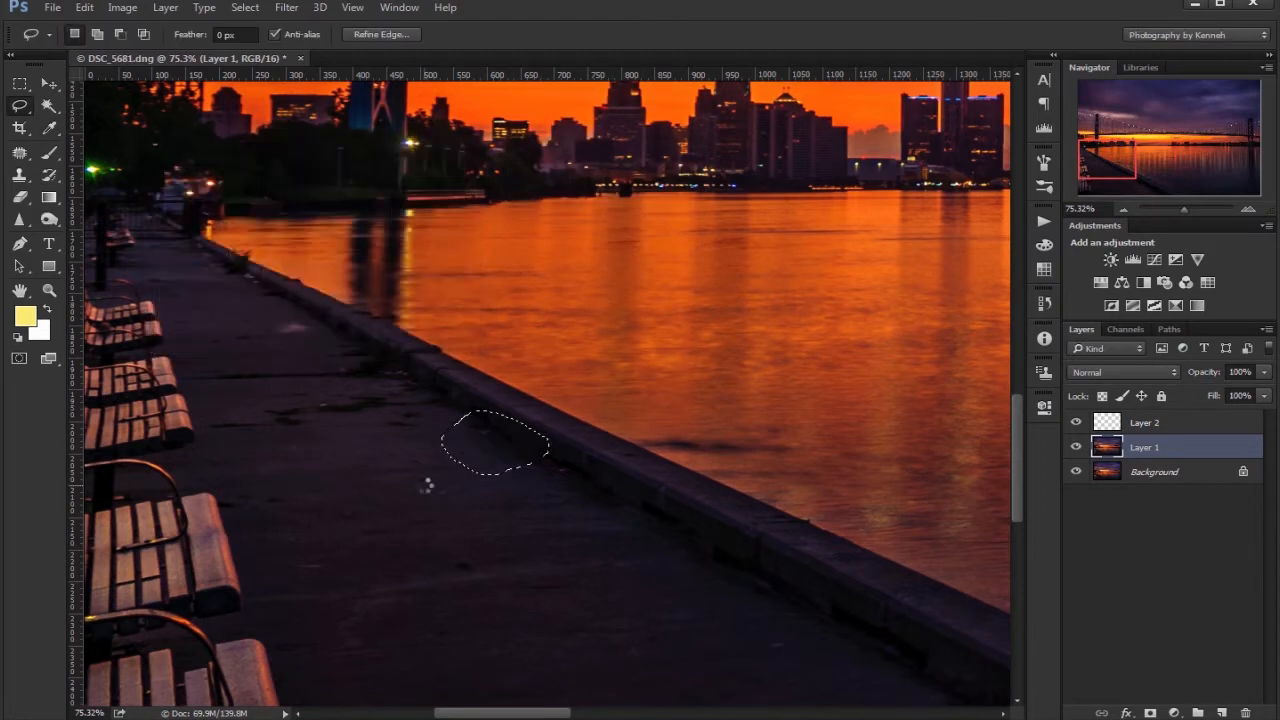
{"action": "key", "text": "ctrl+d"}
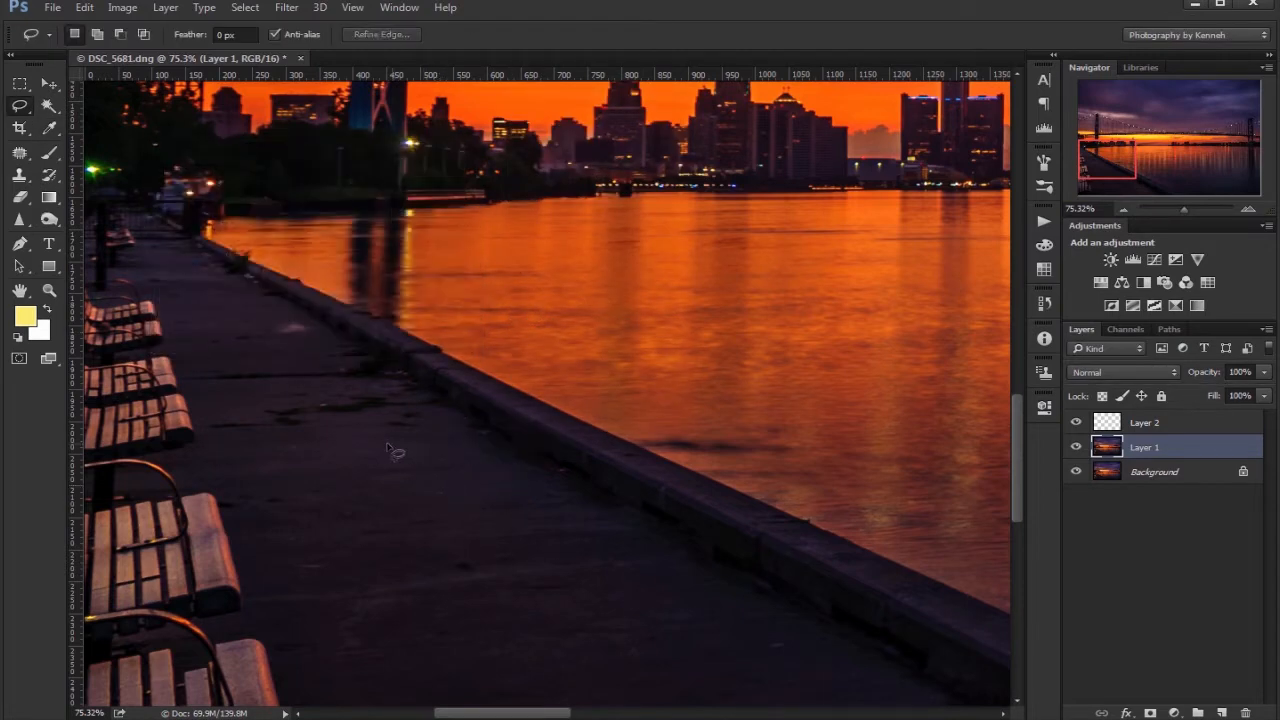
- Remove the long dark patch with the bright speck below the pavement joint using a lassoed Content-Aware fill
{"action": "scroll", "coordinate": [343, 430], "scroll_direction": "up", "scroll_amount": 5}
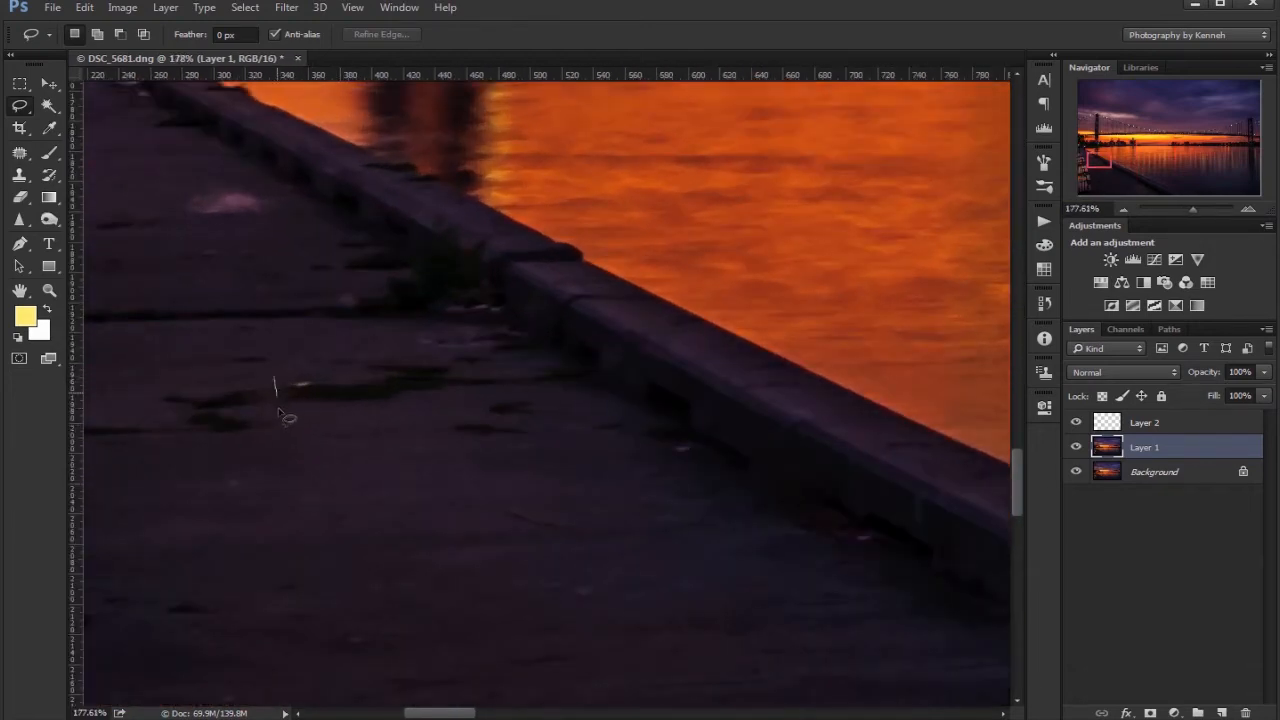
{"action": "mouse_move", "coordinate": [280, 410]}
{"action": "left_mouse_down"}
{"action": "mouse_move", "coordinate": [400, 403]}
{"action": "mouse_move", "coordinate": [469, 378]}
{"action": "mouse_move", "coordinate": [413, 351]}
{"action": "mouse_move", "coordinate": [328, 348]}
{"action": "mouse_move", "coordinate": [272, 370]}
{"action": "mouse_move", "coordinate": [331, 385]}
{"action": "left_mouse_up"}
{"action": "right_click", "coordinate": [331, 382]}
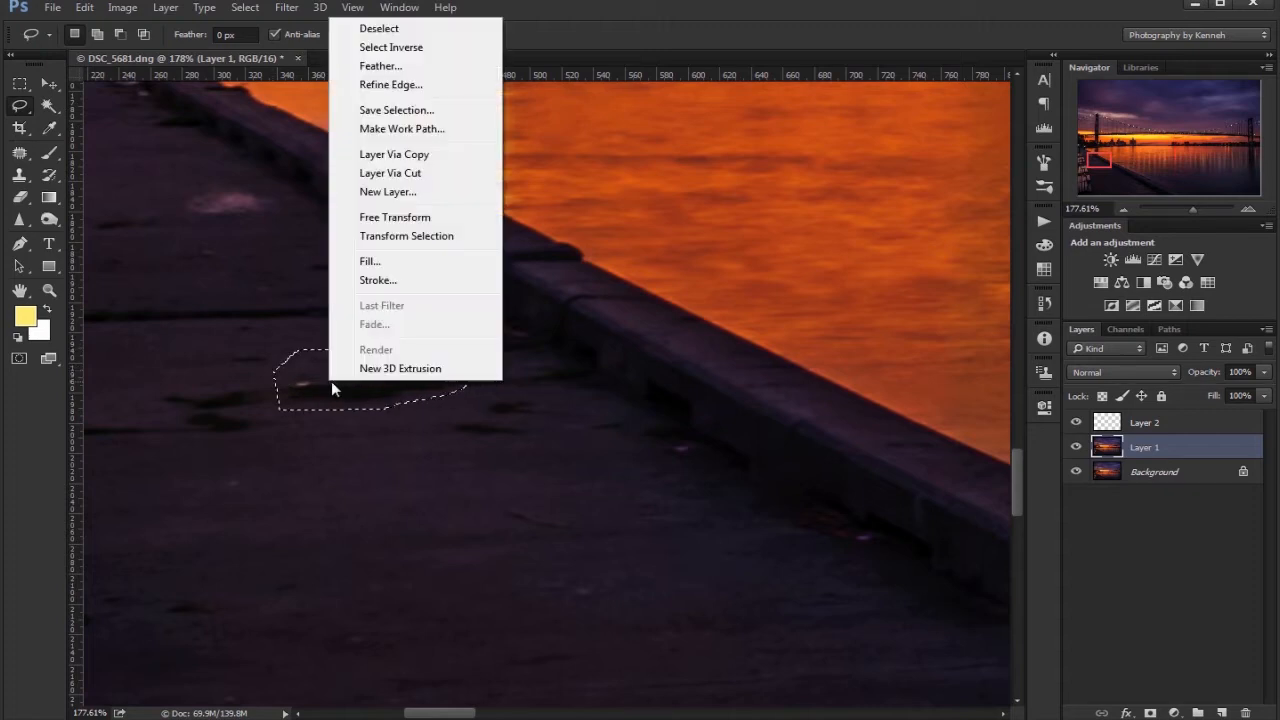
{"action": "left_click", "coordinate": [372, 260]}
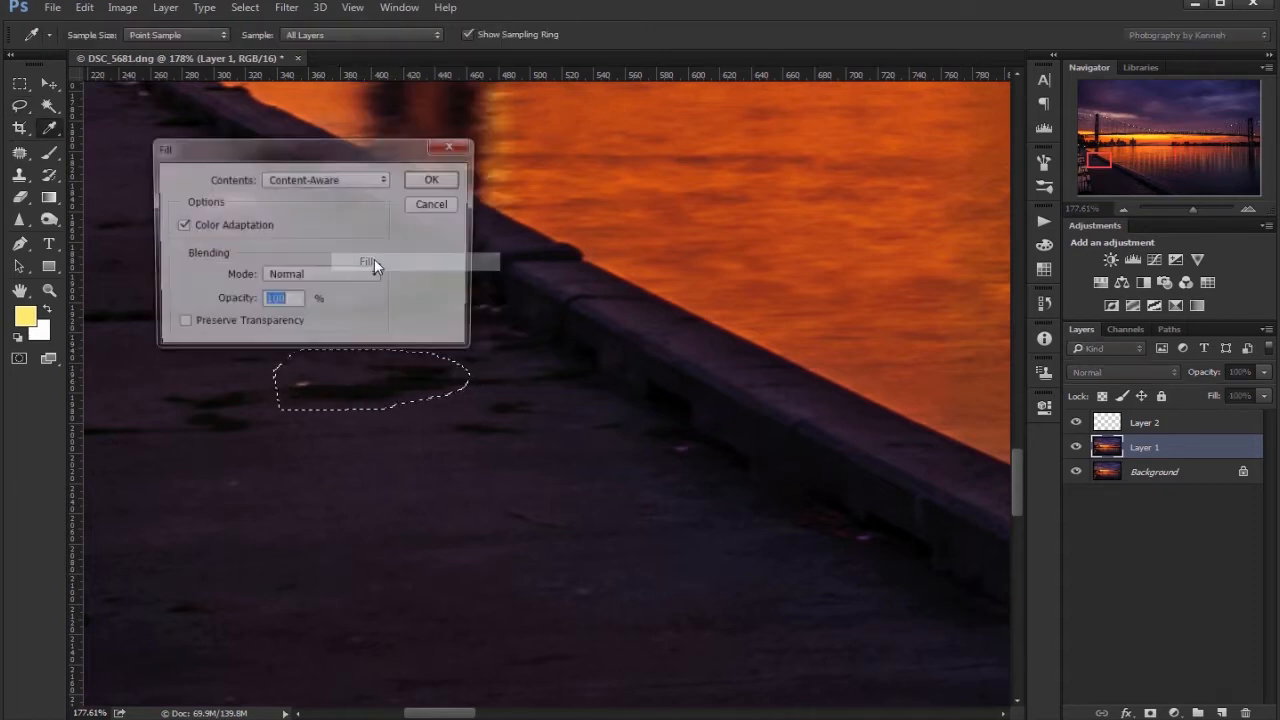
{"action": "left_click", "coordinate": [431, 180]}
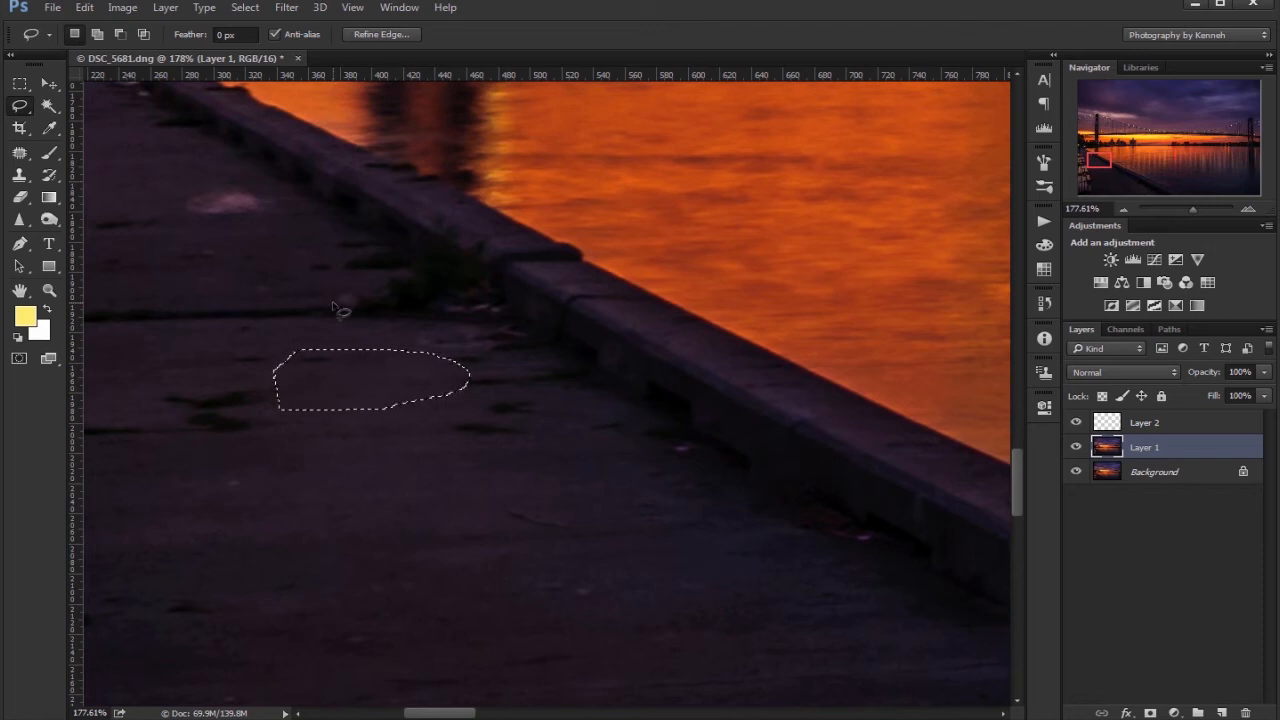
{"action": "key", "text": "ctrl+d"}
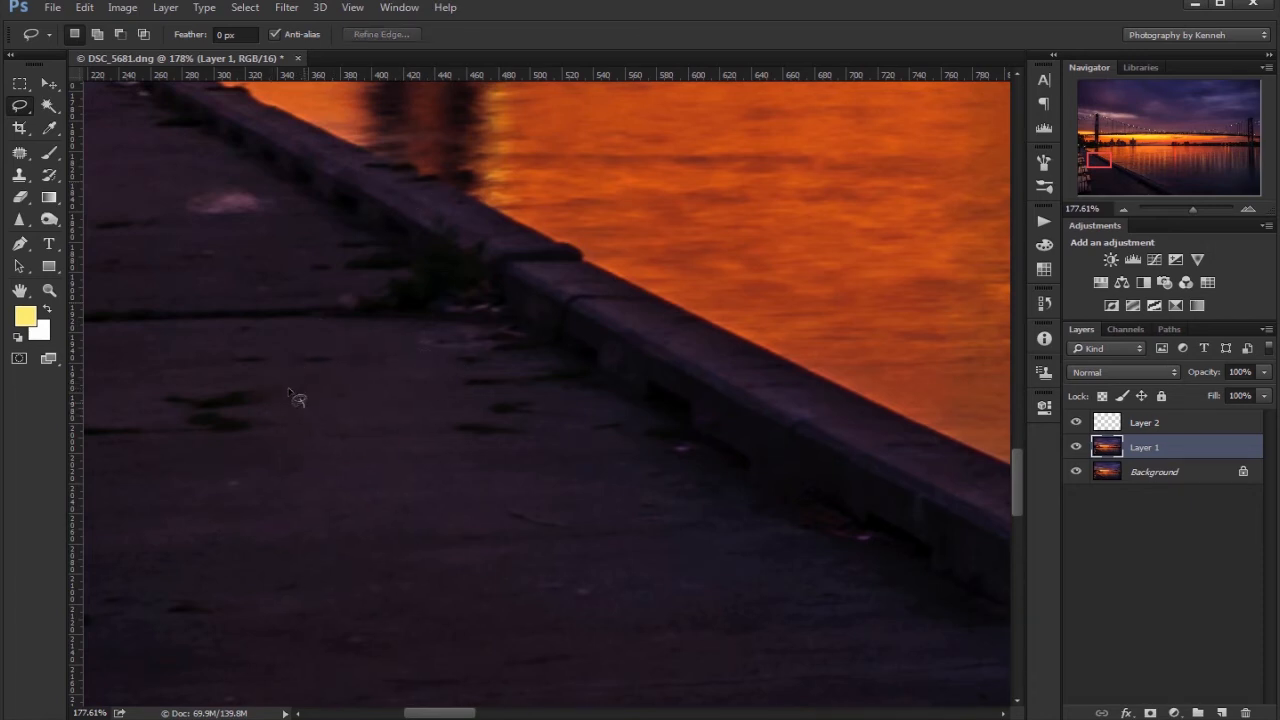
- Remove the dark marks on the walkway below the pavement joint with a lasso selection and Content-Aware fill at 100% opacity
{"action": "mouse_move", "coordinate": [247, 370]}
{"action": "left_mouse_down"}
{"action": "mouse_move", "coordinate": [182, 384]}
{"action": "mouse_move", "coordinate": [155, 436]}
{"action": "mouse_move", "coordinate": [294, 458]}
{"action": "mouse_move", "coordinate": [312, 410]}
{"action": "mouse_move", "coordinate": [263, 423]}
{"action": "left_mouse_up"}
{"action": "right_click", "coordinate": [263, 421]}
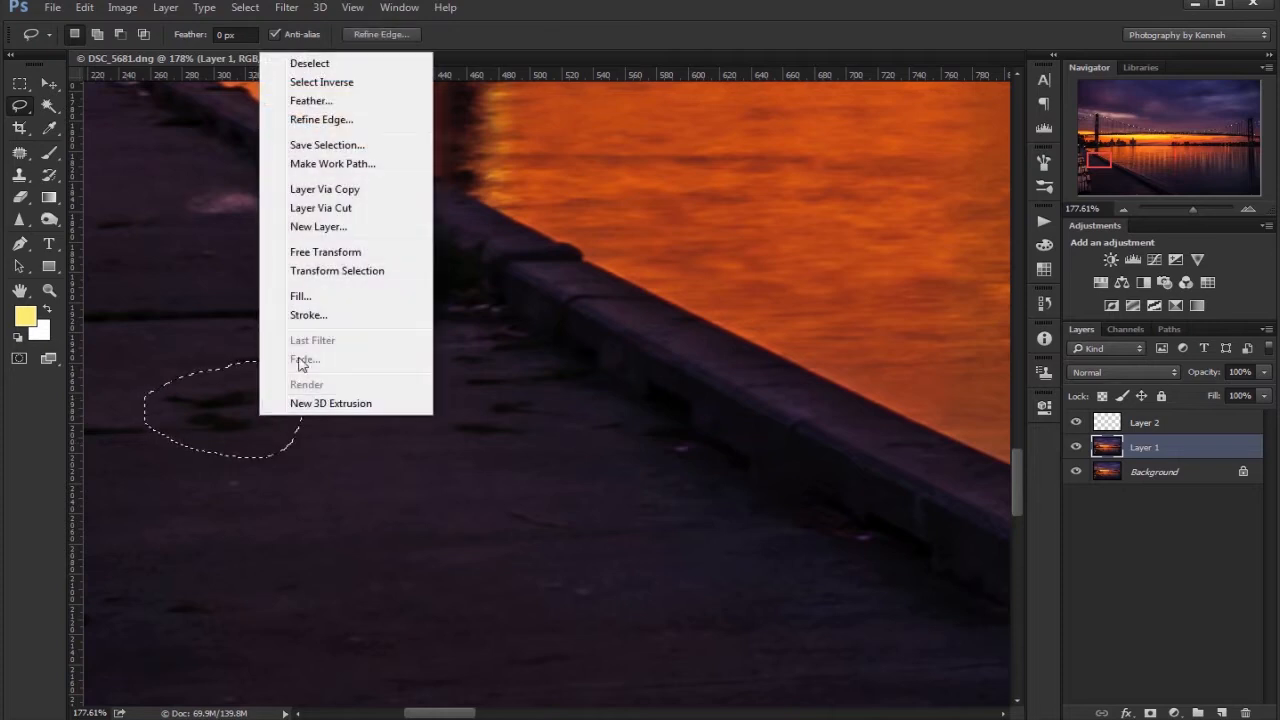
{"action": "left_click", "coordinate": [301, 297]}
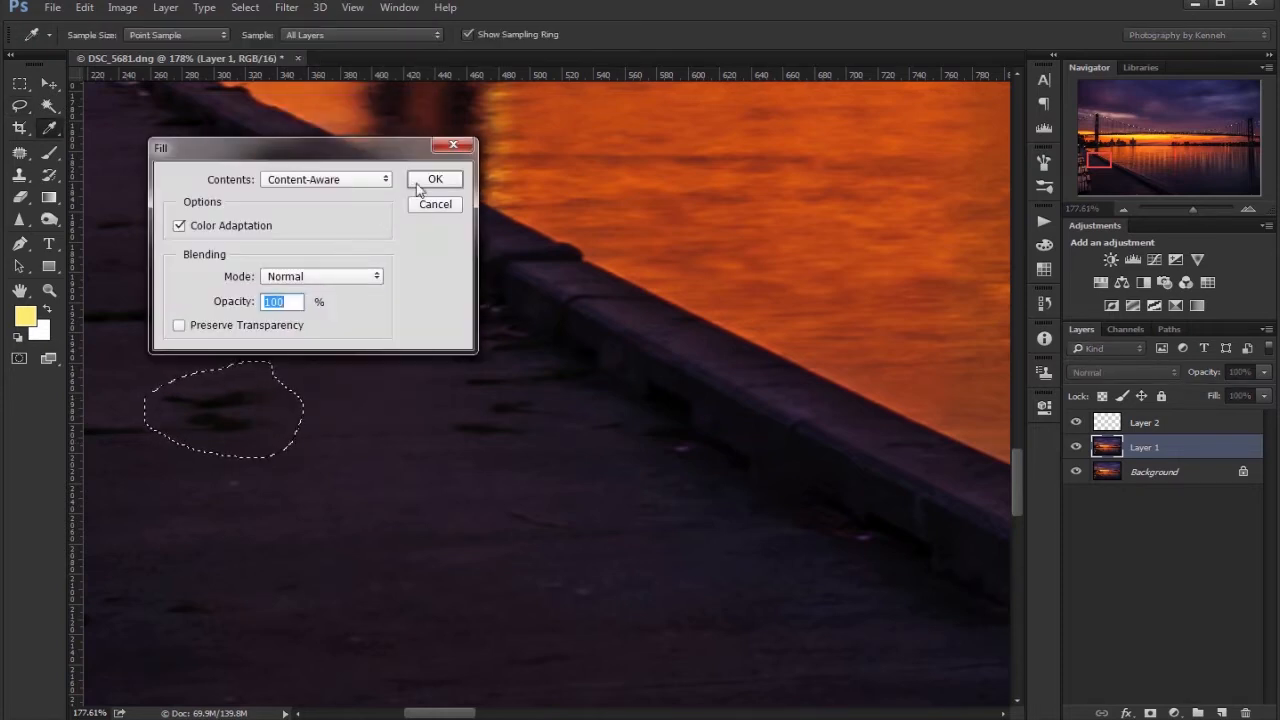
{"action": "left_click", "coordinate": [430, 181]}
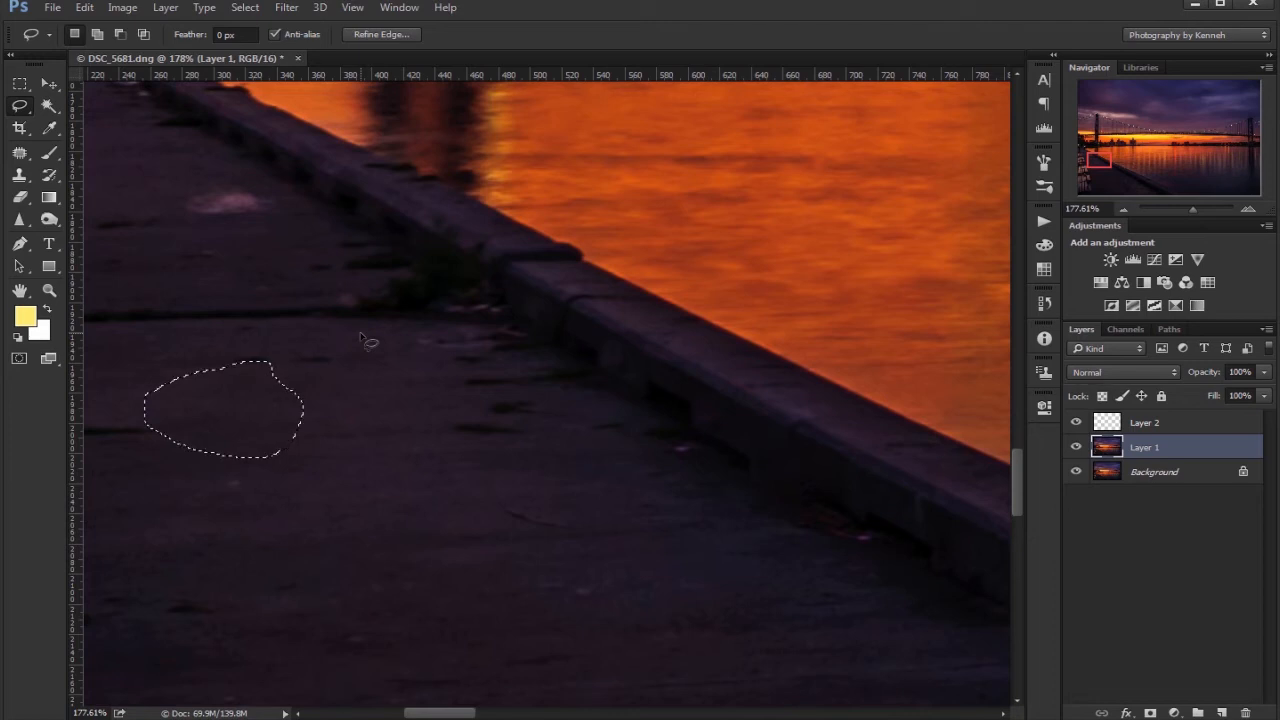
{"action": "key", "text": "ctrl+d"}
- Remove the long dark streak beside the benches by moving a Patch tool selection onto clean pavement
{"action": "left_click_drag", "start_coordinate": [185, 494], "coordinate": [581, 510]}
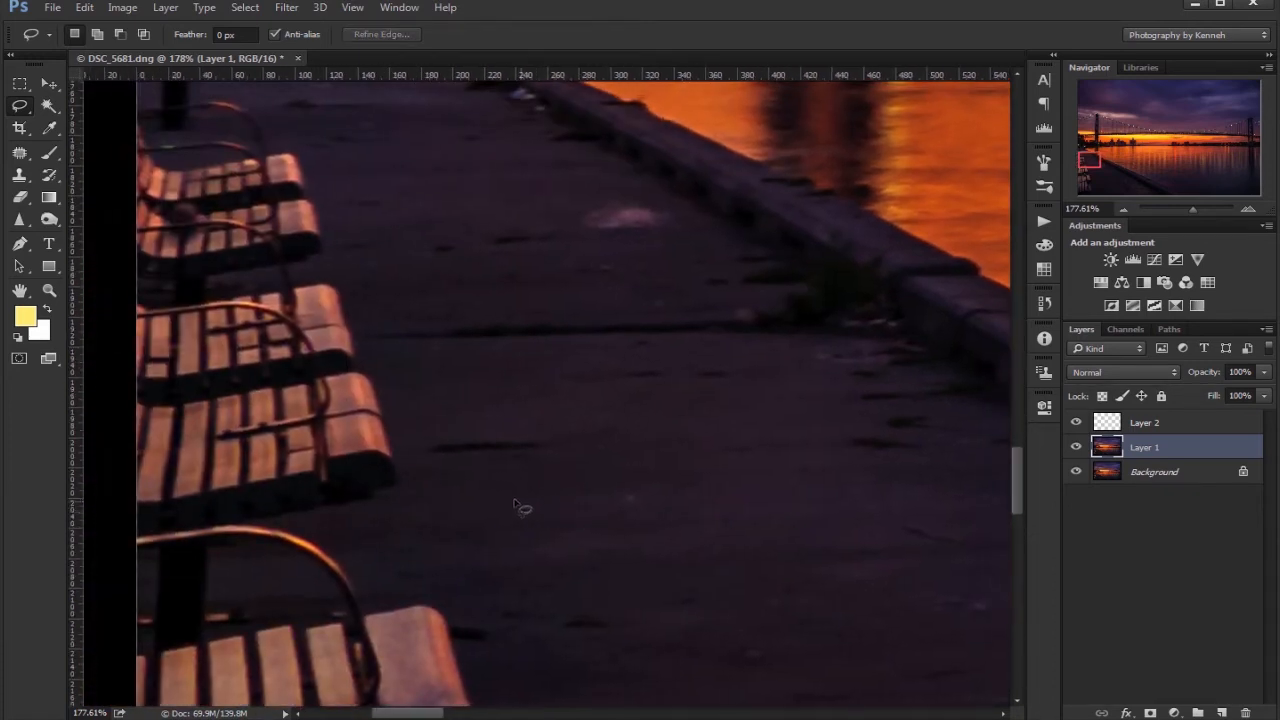
{"action": "left_click", "coordinate": [20, 155]}
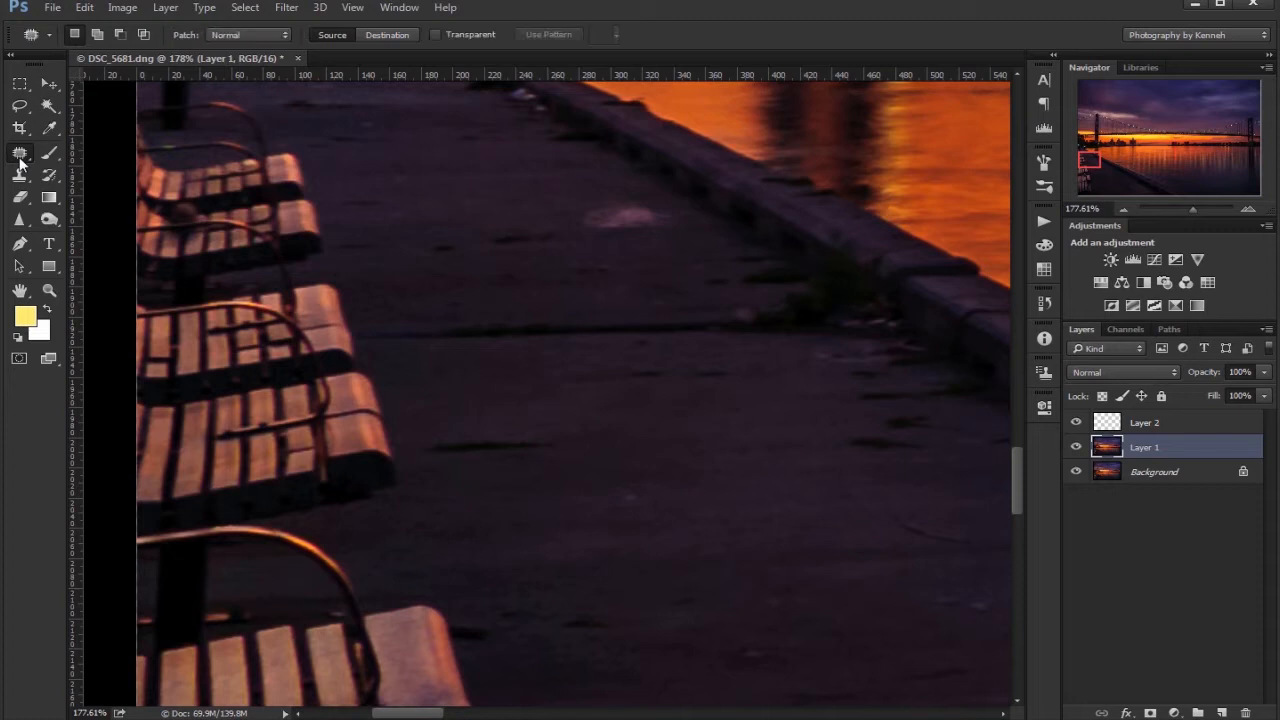
{"action": "left_click", "coordinate": [20, 158]}
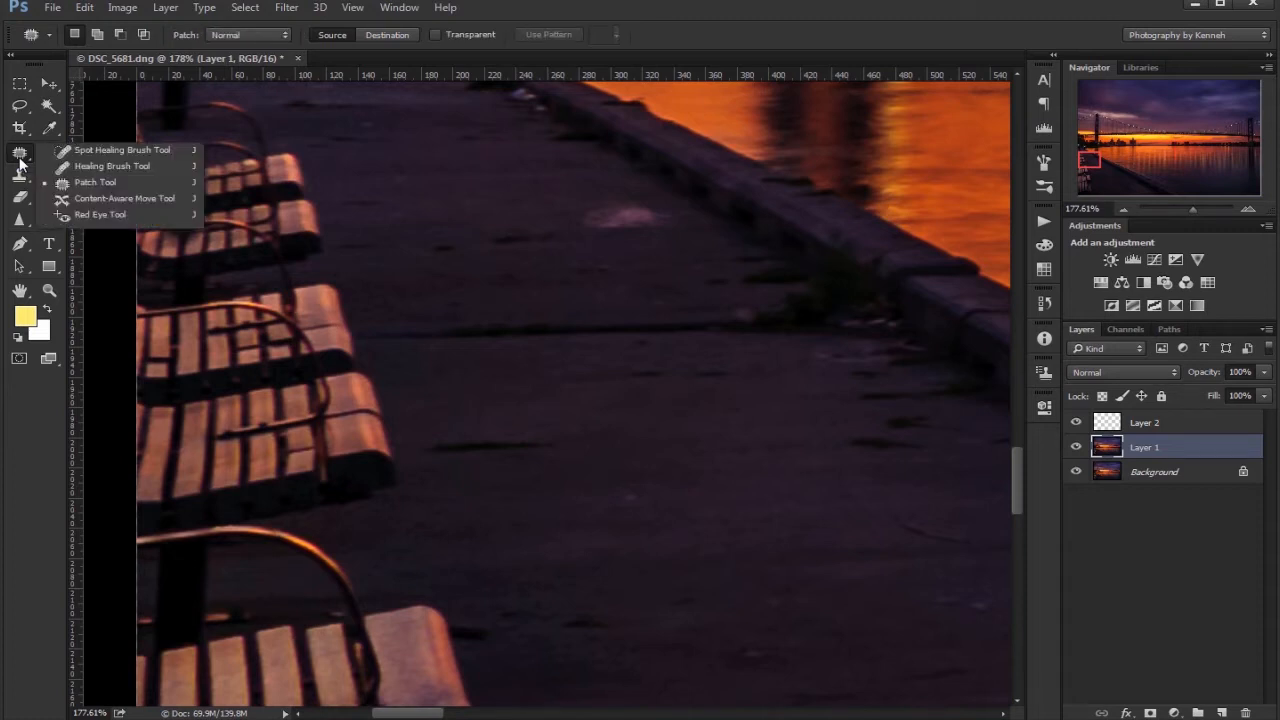
{"action": "left_click", "coordinate": [95, 152]}
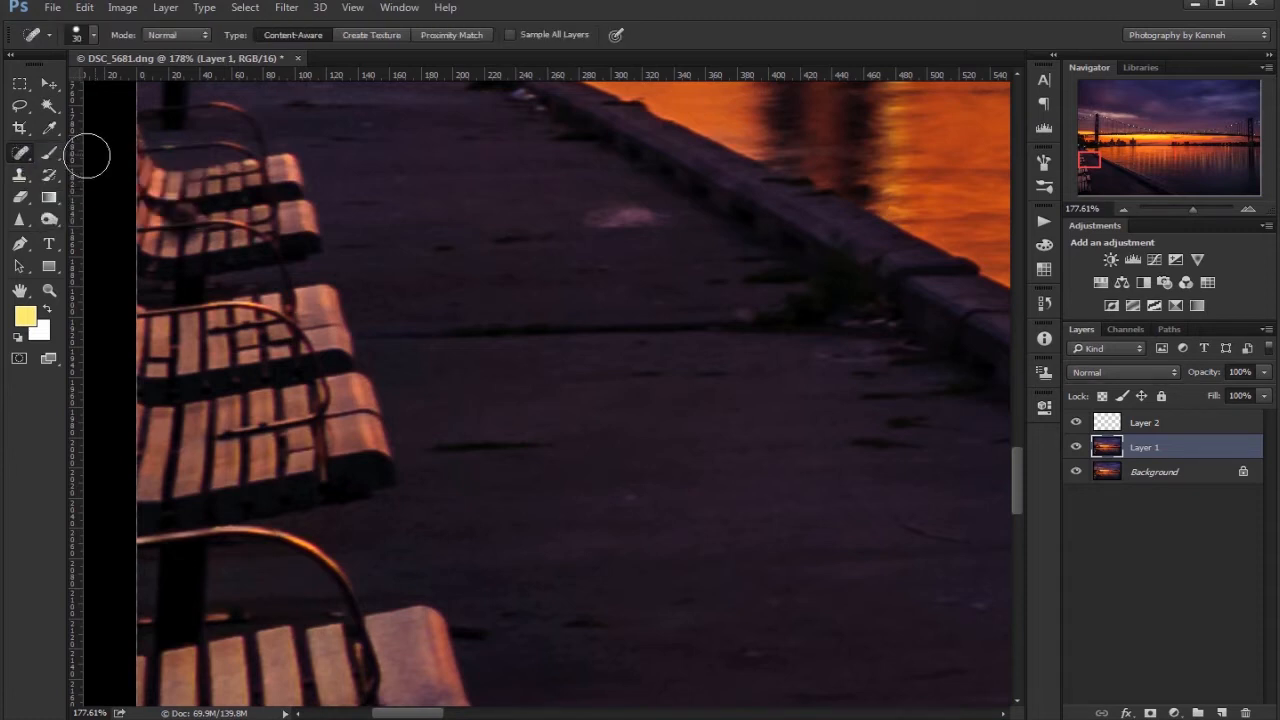
{"action": "left_click", "coordinate": [27, 160]}
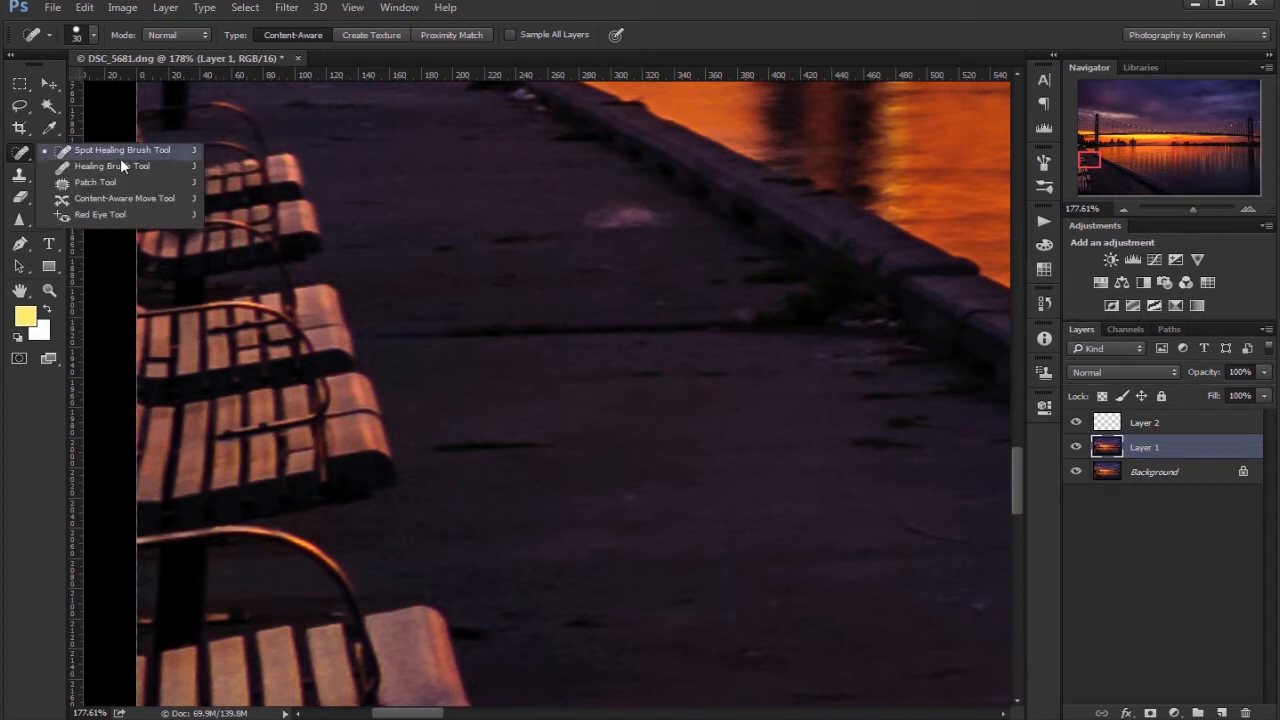
{"action": "left_click", "coordinate": [136, 186]}
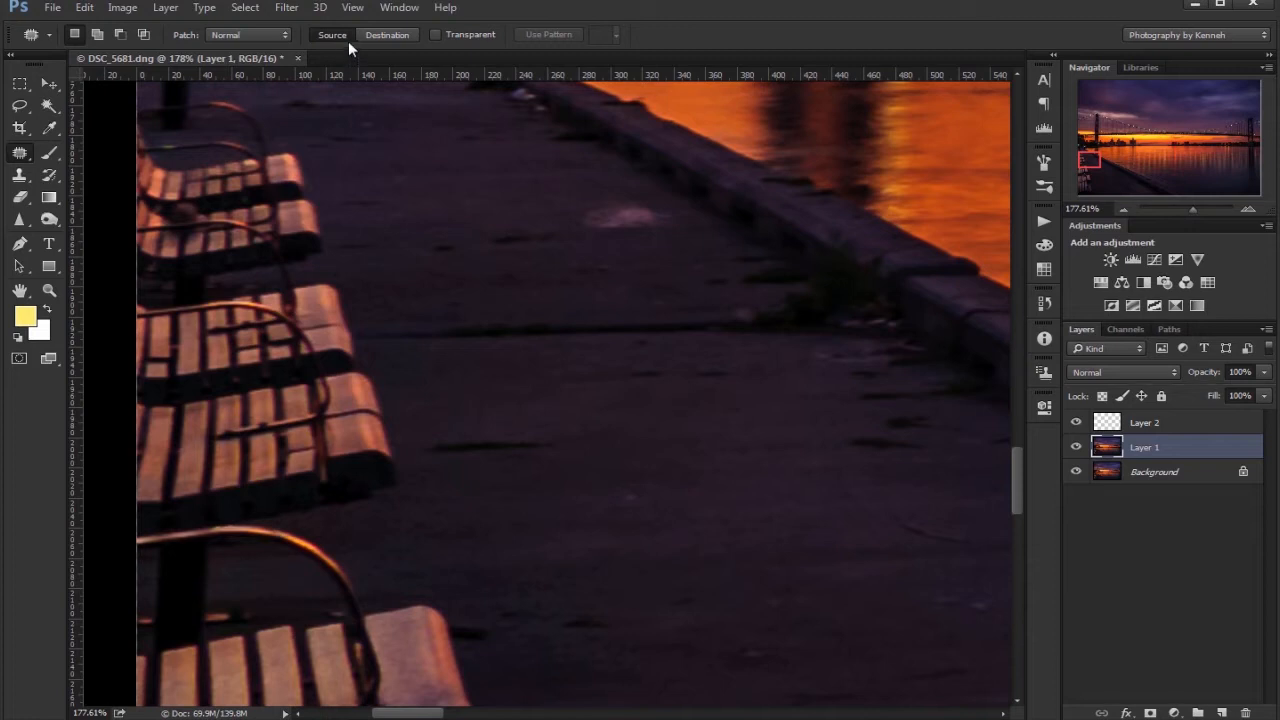
{"action": "left_click", "coordinate": [387, 35]}
{"action": "mouse_move", "coordinate": [487, 472]}
{"action": "left_mouse_down"}
{"action": "mouse_move", "coordinate": [564, 459]}
{"action": "mouse_move", "coordinate": [540, 425]}
{"action": "mouse_move", "coordinate": [427, 445]}
{"action": "mouse_move", "coordinate": [472, 474]}
{"action": "mouse_move", "coordinate": [505, 476]}
{"action": "mouse_move", "coordinate": [500, 452]}
{"action": "mouse_move", "coordinate": [626, 506]}
{"action": "mouse_move", "coordinate": [745, 504]}
{"action": "left_mouse_up"}
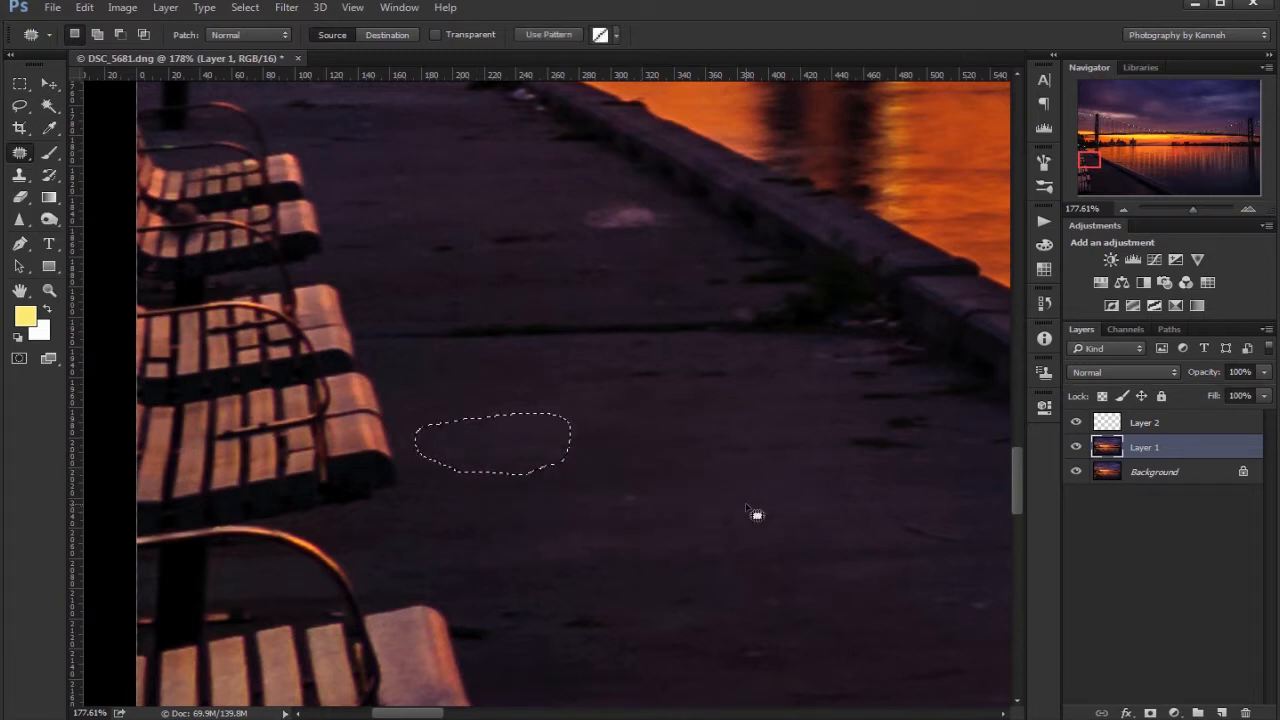
{"action": "key", "text": "ctrl+d"}
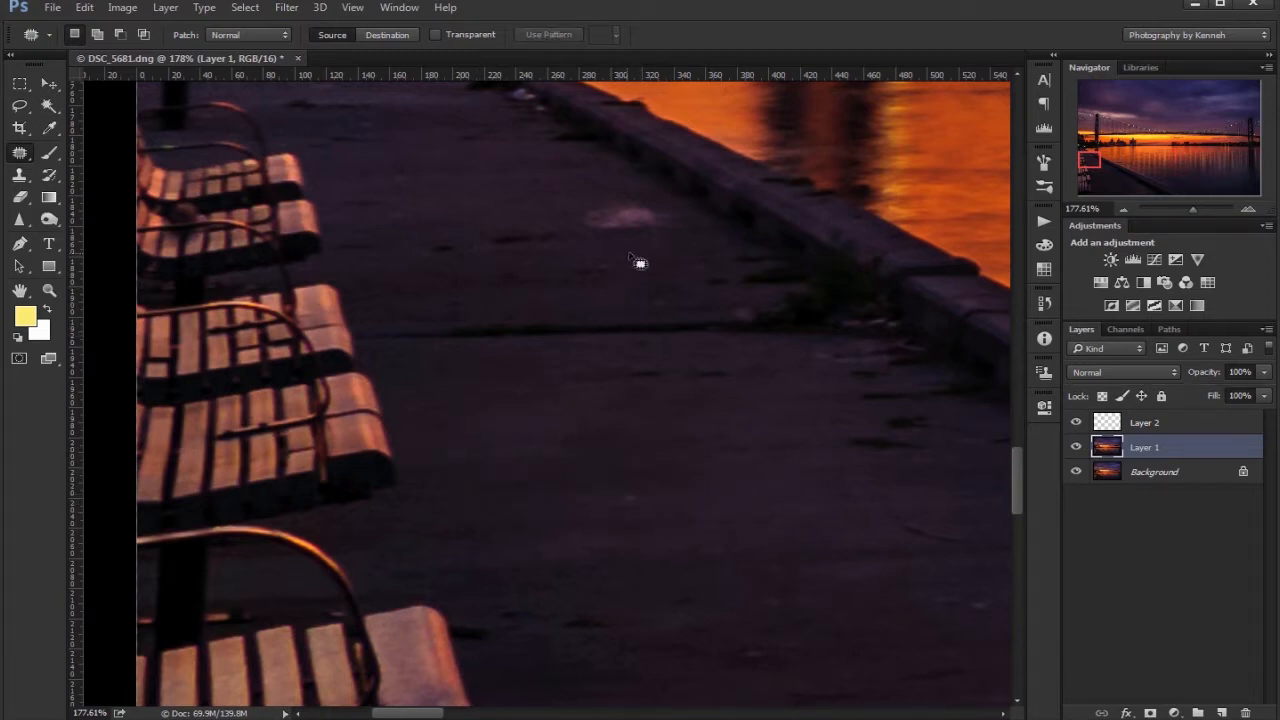
- Patch the pale stain above the pavement joint and the small dark mark beside it with clean pavement
{"action": "mouse_move", "coordinate": [665, 245]}
{"action": "left_mouse_down"}
{"action": "mouse_move", "coordinate": [687, 206]}
{"action": "mouse_move", "coordinate": [626, 182]}
{"action": "mouse_move", "coordinate": [563, 189]}
{"action": "mouse_move", "coordinate": [561, 209]}
{"action": "mouse_move", "coordinate": [568, 230]}
{"action": "mouse_move", "coordinate": [645, 251]}
{"action": "mouse_move", "coordinate": [618, 219]}
{"action": "mouse_move", "coordinate": [455, 184]}
{"action": "left_mouse_up"}
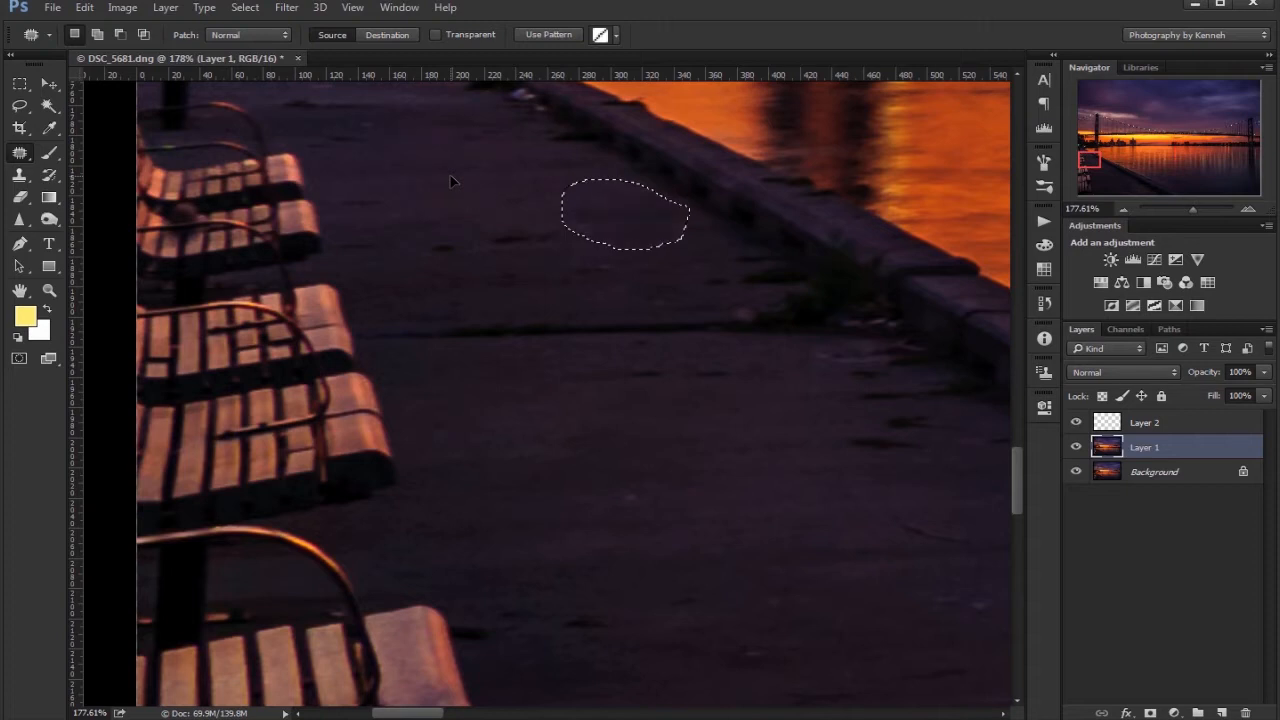
{"action": "key", "text": "ctrl+d"}
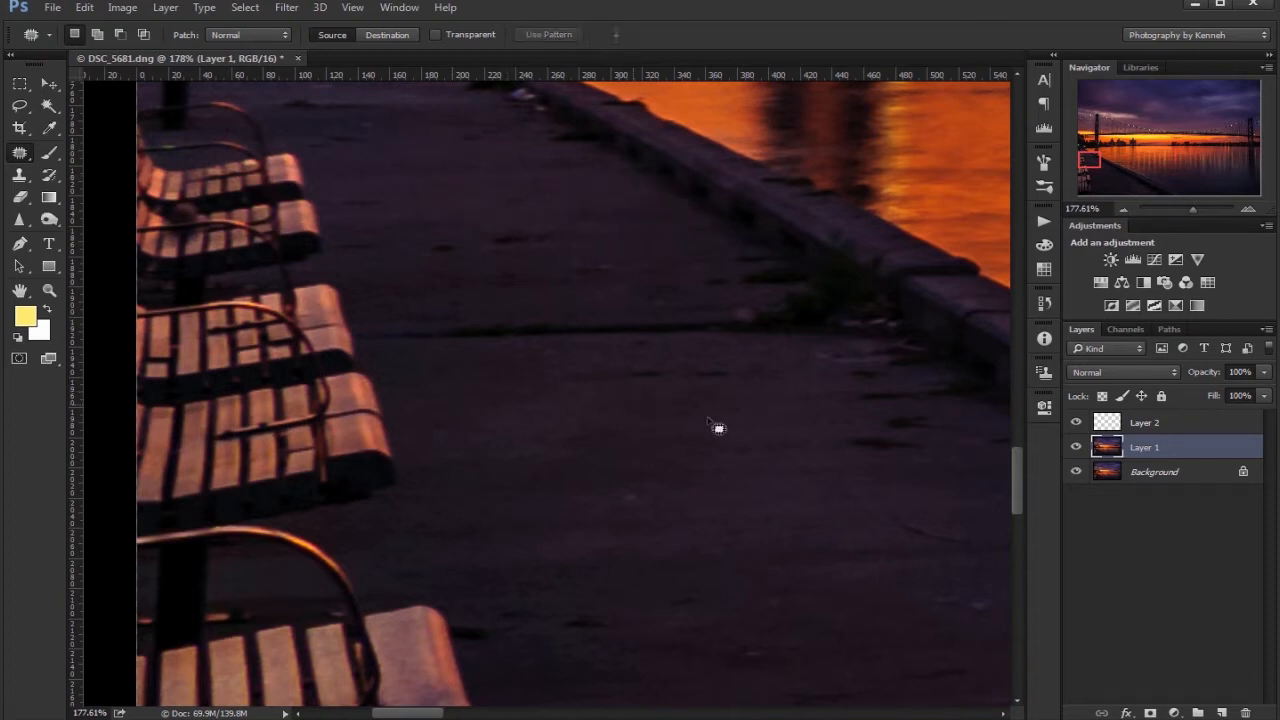
{"action": "mouse_move", "coordinate": [508, 256]}
{"action": "left_mouse_down"}
{"action": "mouse_move", "coordinate": [566, 259]}
{"action": "mouse_move", "coordinate": [570, 218]}
{"action": "mouse_move", "coordinate": [486, 222]}
{"action": "mouse_move", "coordinate": [481, 234]}
{"action": "mouse_move", "coordinate": [520, 265]}
{"action": "mouse_move", "coordinate": [446, 204]}
{"action": "left_mouse_up"}
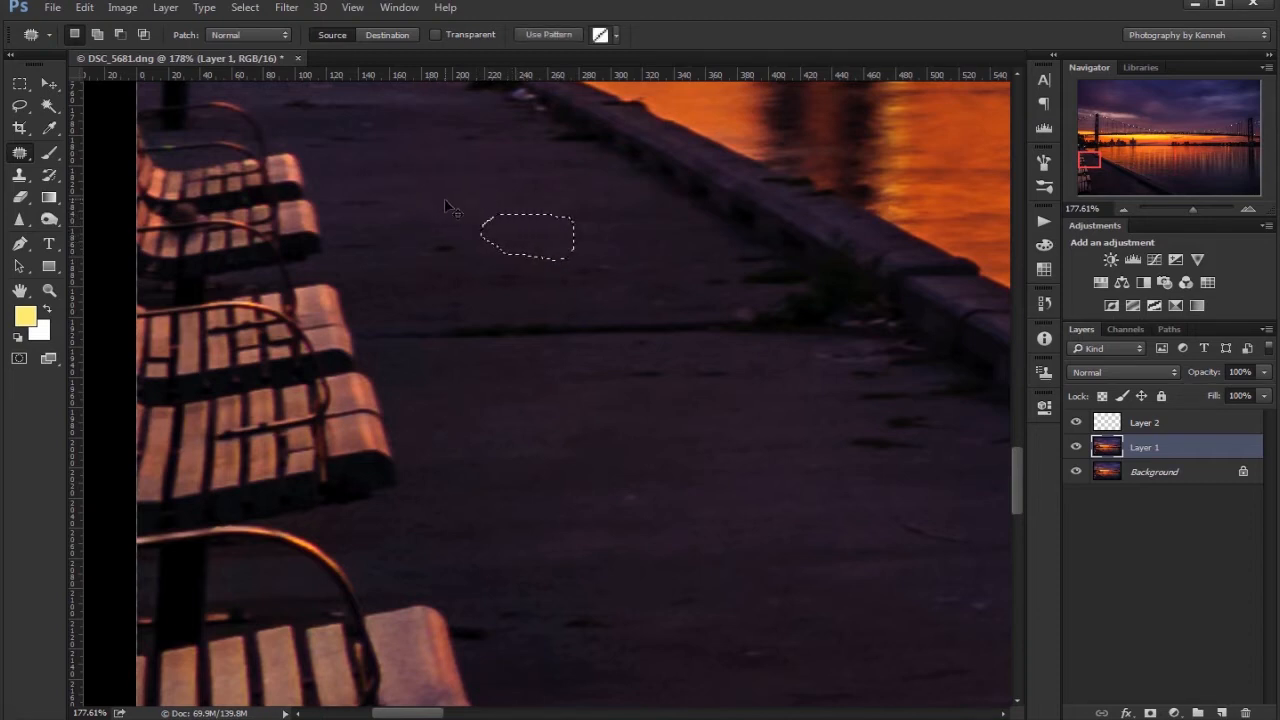
{"action": "key", "text": "ctrl+d"}
- Patch out the thin twig in the middle of the walkway below the pavement joint
{"action": "left_click_drag", "start_coordinate": [690, 505], "coordinate": [551, 443]}
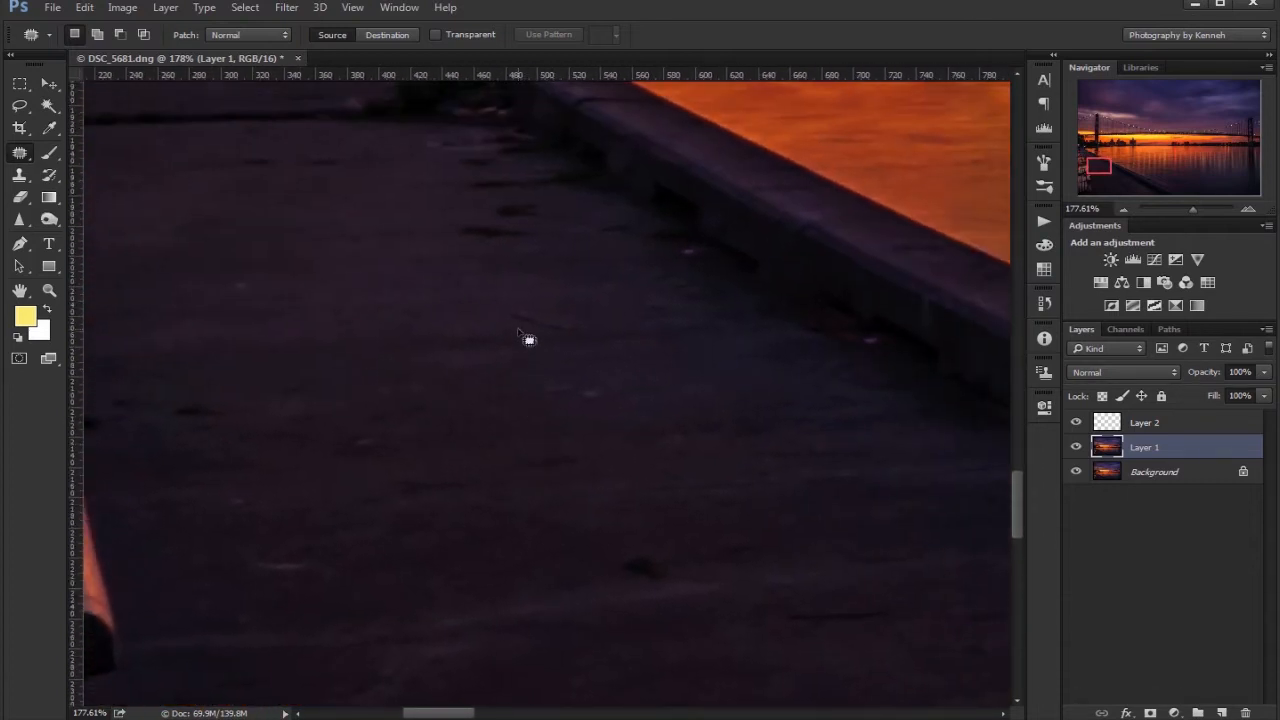
{"action": "mouse_move", "coordinate": [529, 339]}
{"action": "left_mouse_down"}
{"action": "mouse_move", "coordinate": [593, 339]}
{"action": "mouse_move", "coordinate": [586, 302]}
{"action": "mouse_move", "coordinate": [505, 291]}
{"action": "mouse_move", "coordinate": [495, 322]}
{"action": "mouse_move", "coordinate": [531, 340]}
{"action": "mouse_move", "coordinate": [387, 291]}
{"action": "left_mouse_up"}
{"action": "key", "text": "ctrl+d"}
- Lasso the small dark spot farther down the walkway and replace it using a Content-Aware fill at 100% opacity
{"action": "left_click_drag", "start_coordinate": [720, 460], "coordinate": [569, 303]}
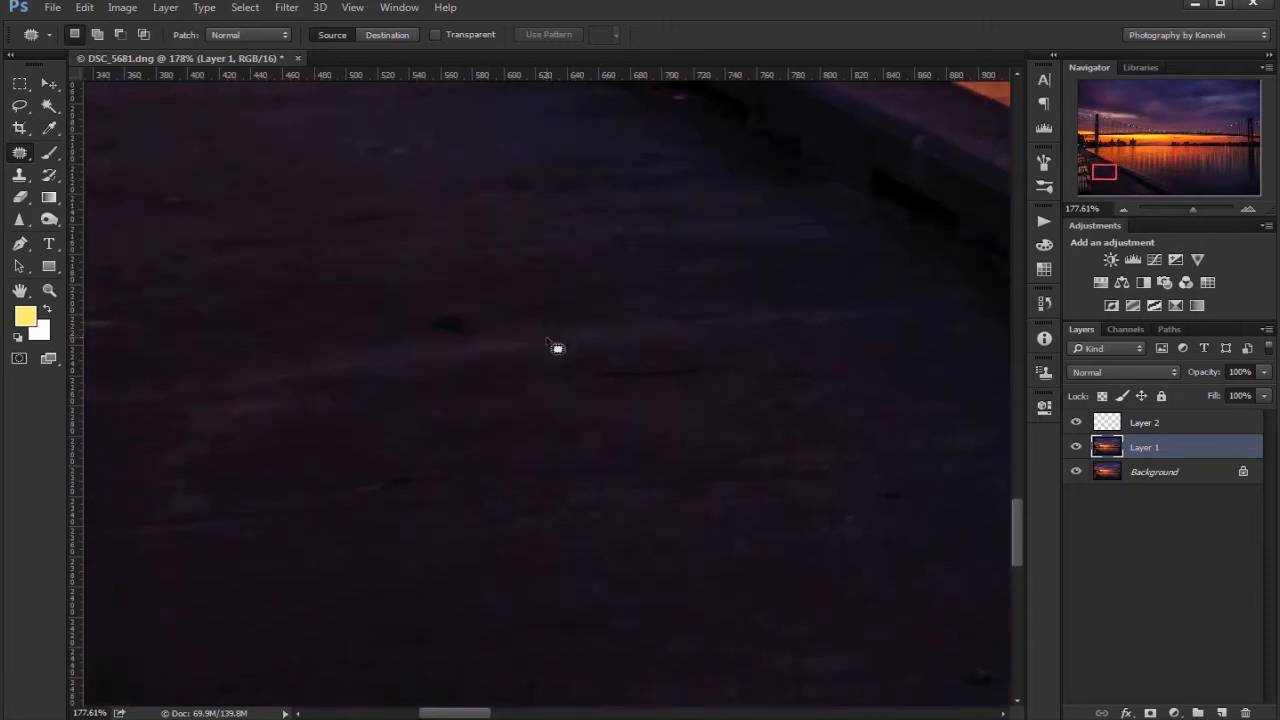
{"action": "key", "text": "l"}
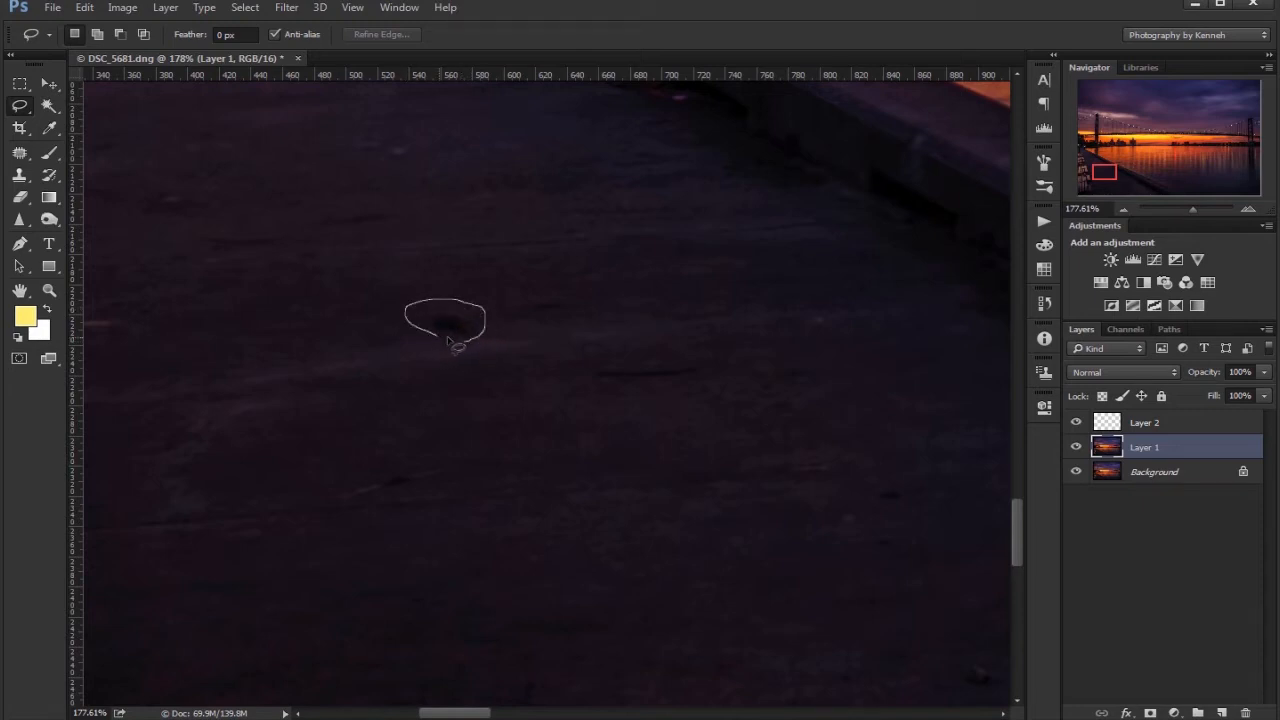
{"action": "left_click_drag", "start_coordinate": [474, 349], "coordinate": [458, 330]}
{"action": "right_click", "coordinate": [458, 327]}
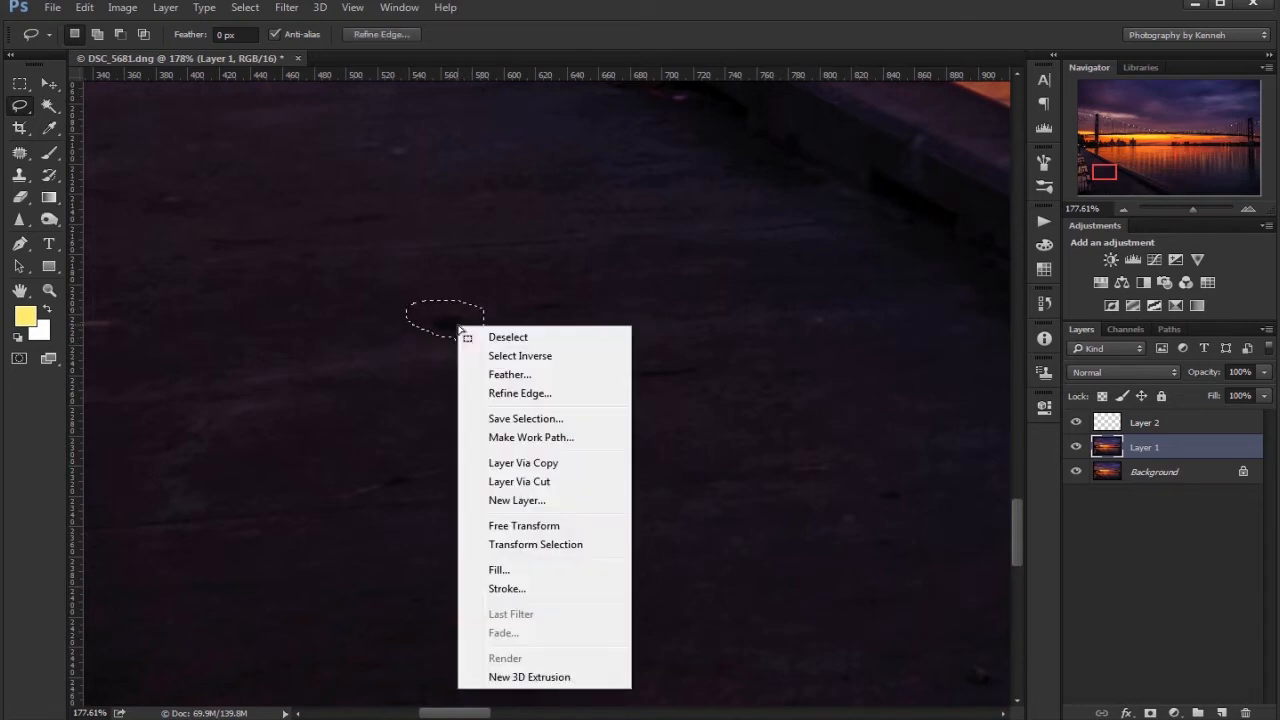
{"action": "left_click", "coordinate": [506, 571]}
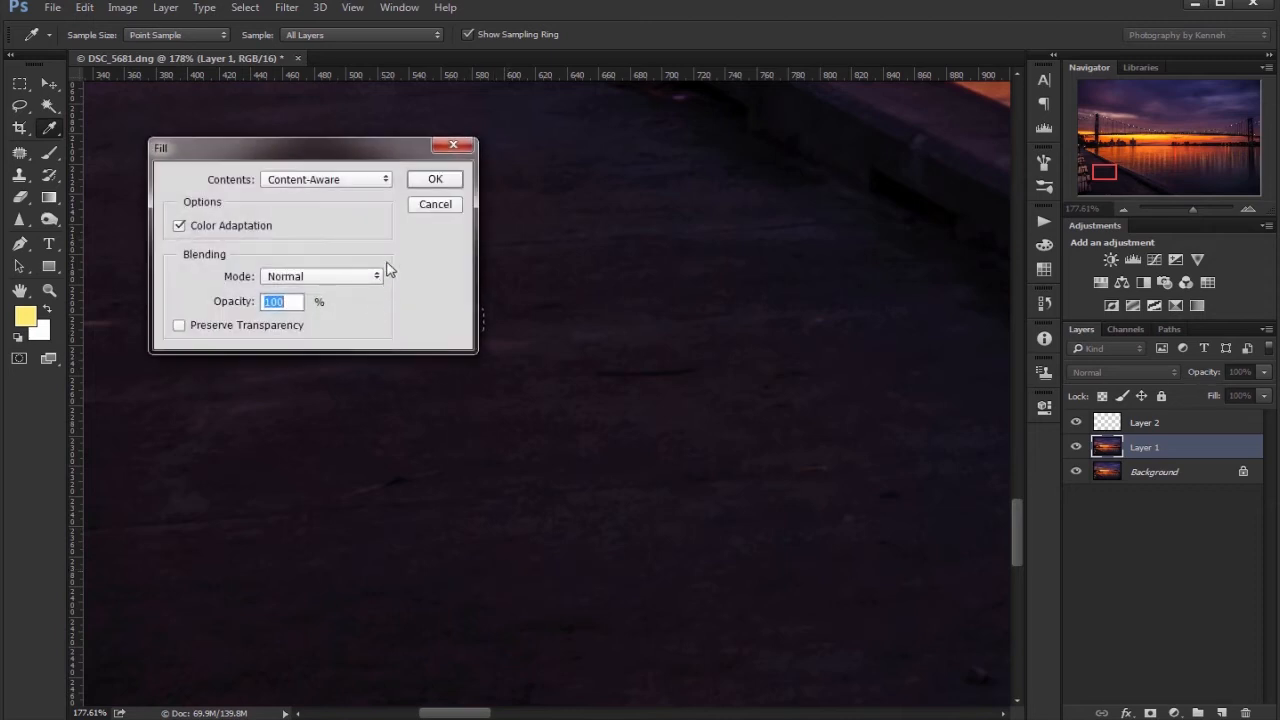
{"action": "left_click", "coordinate": [424, 185]}
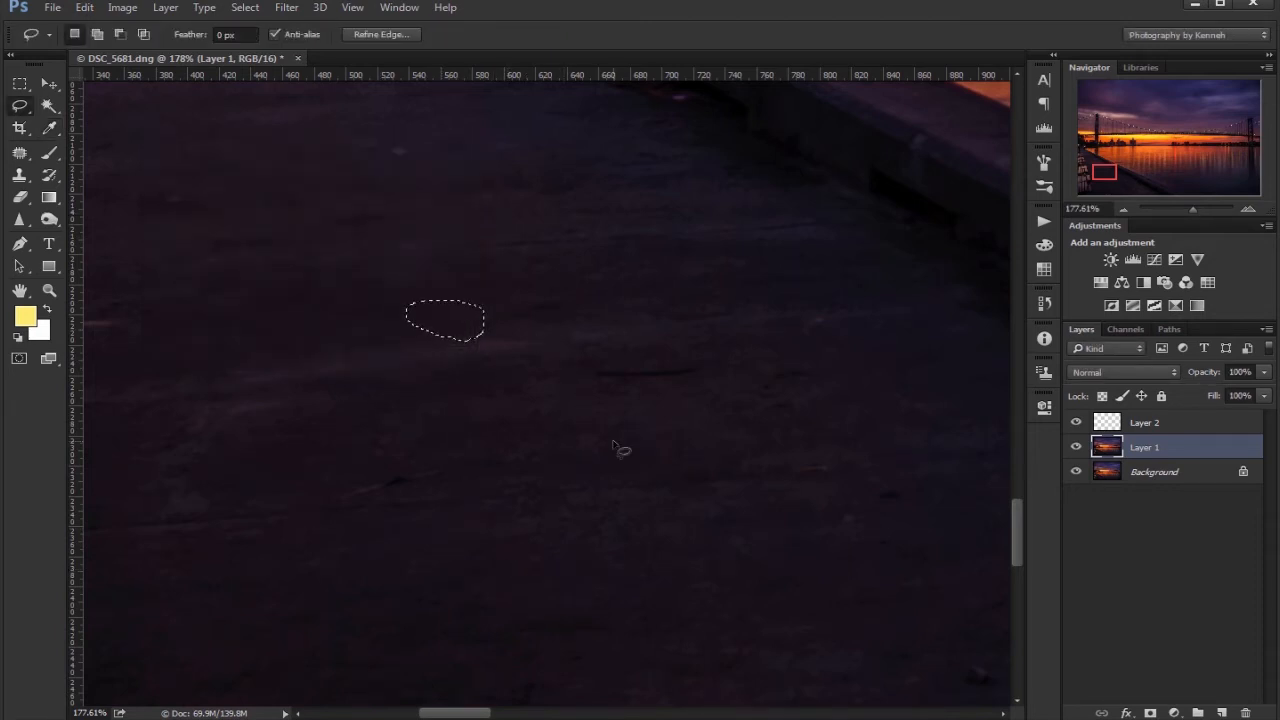
{"action": "key", "text": "ctrl+d"}
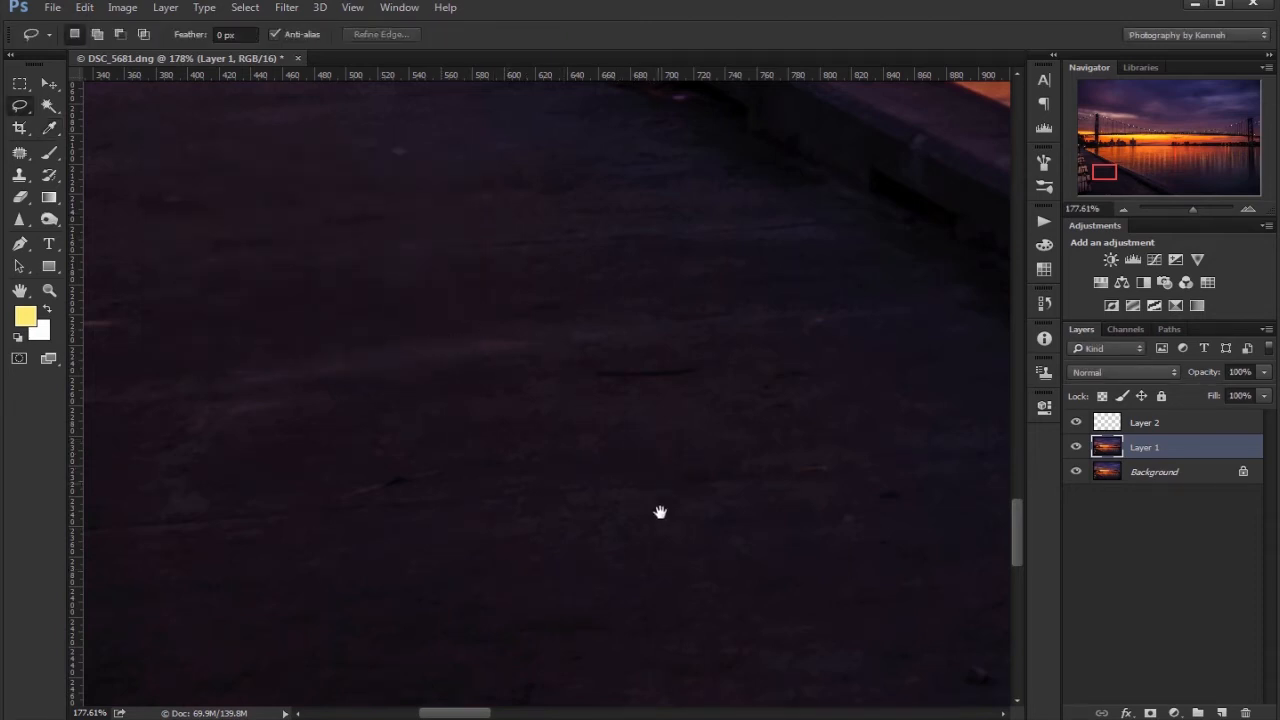
- Heal the bright white speck and the small spots near it on the dark walkway with a 30 px Content-Aware Spot Healing Brush
{"action": "left_click_drag", "start_coordinate": [660, 512], "coordinate": [302, 318]}
{"action": "left_click_drag", "start_coordinate": [616, 493], "coordinate": [378, 341]}
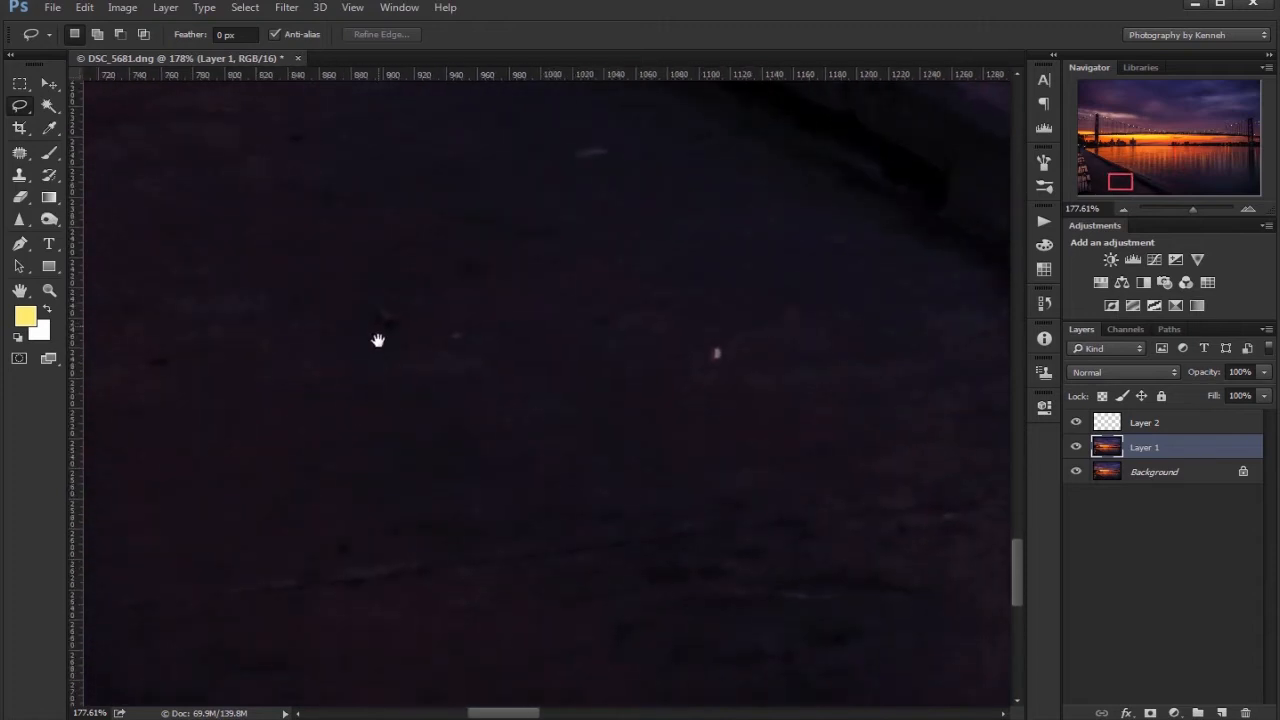
{"action": "left_click", "coordinate": [26, 153]}
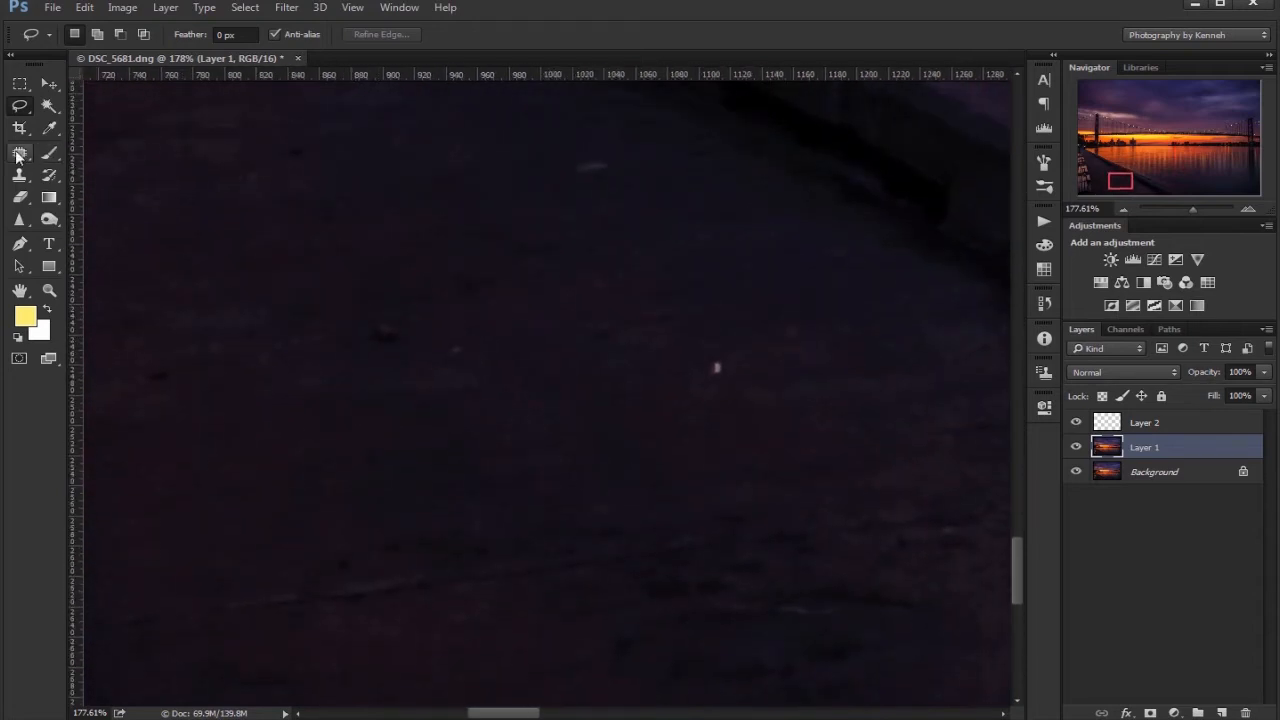
{"action": "left_click", "coordinate": [131, 152]}
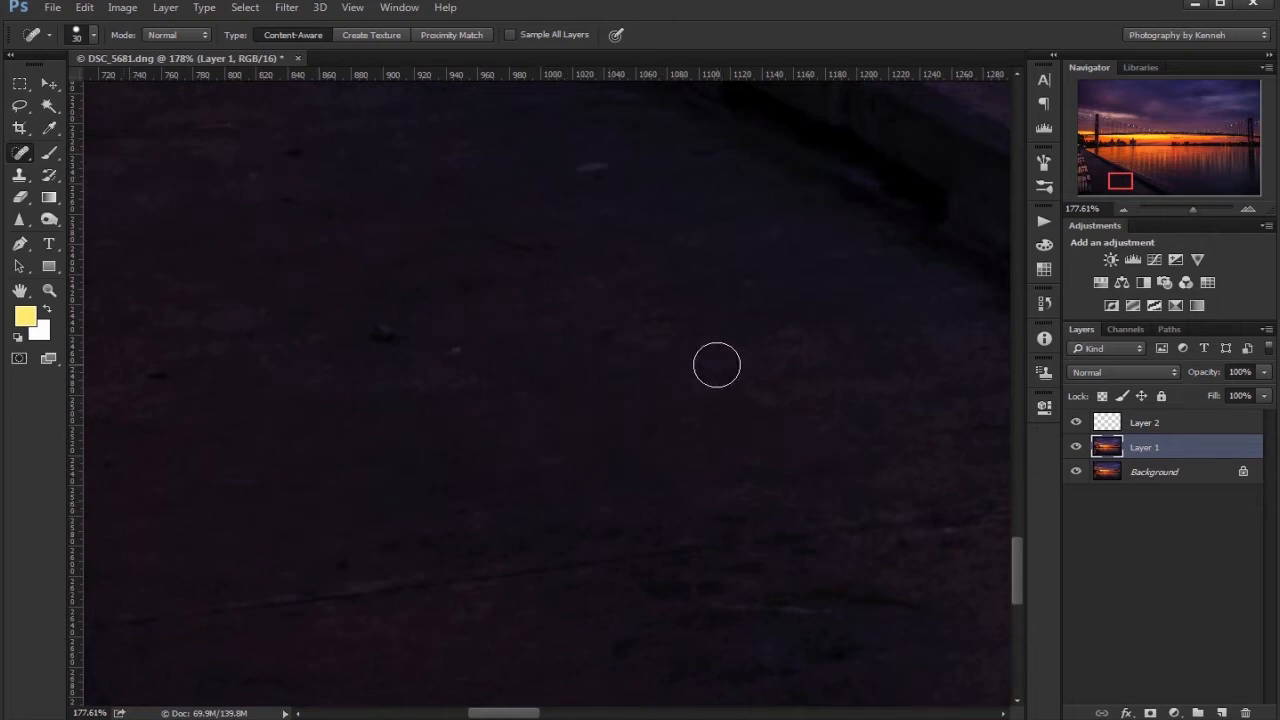
{"action": "left_click", "coordinate": [706, 373]}
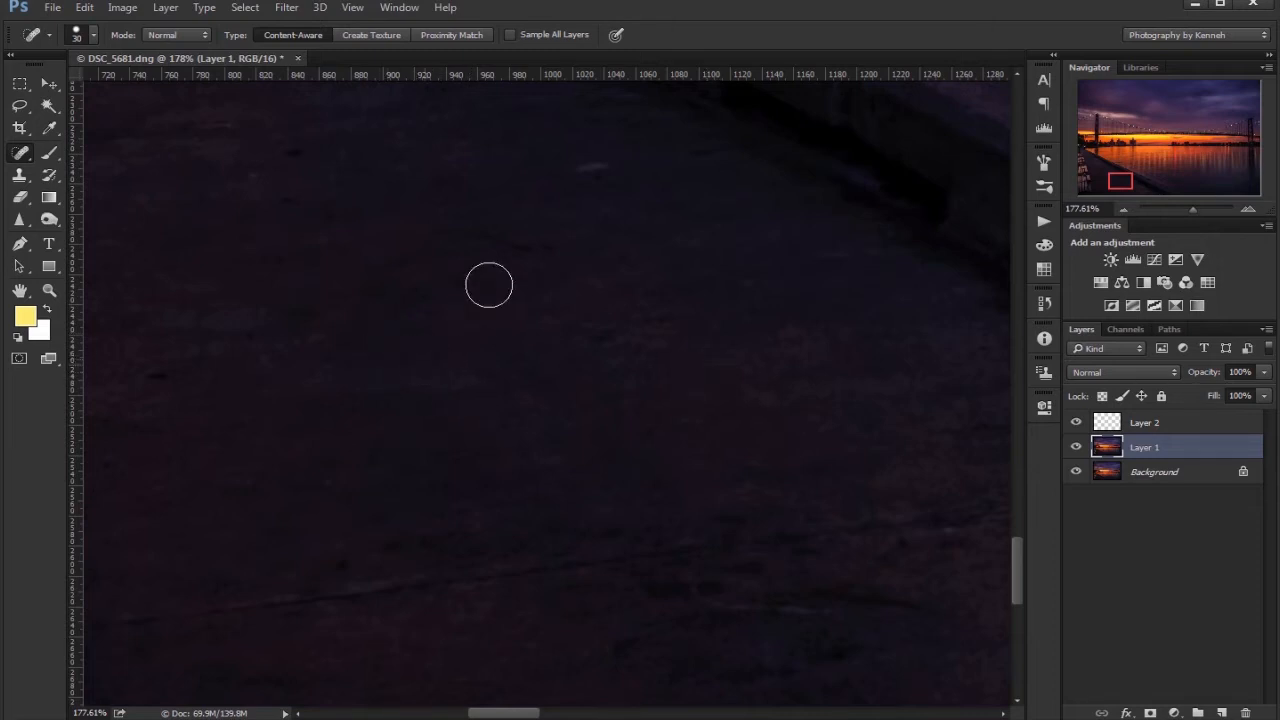
- Heal the four smaller pale marks on the pavement along the photo's bottom edge with the Spot Healing Brush
{"action": "left_click_drag", "start_coordinate": [605, 512], "coordinate": [432, 286]}
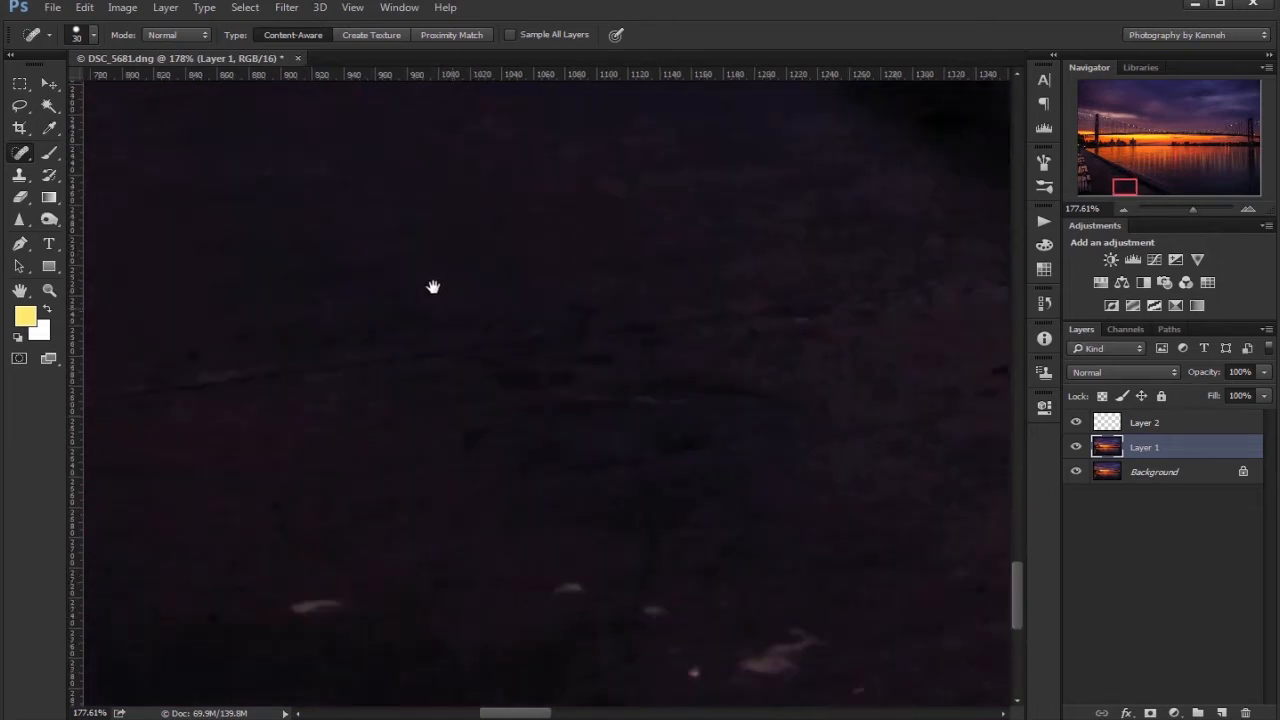
{"action": "left_click_drag", "start_coordinate": [526, 551], "coordinate": [717, 369]}
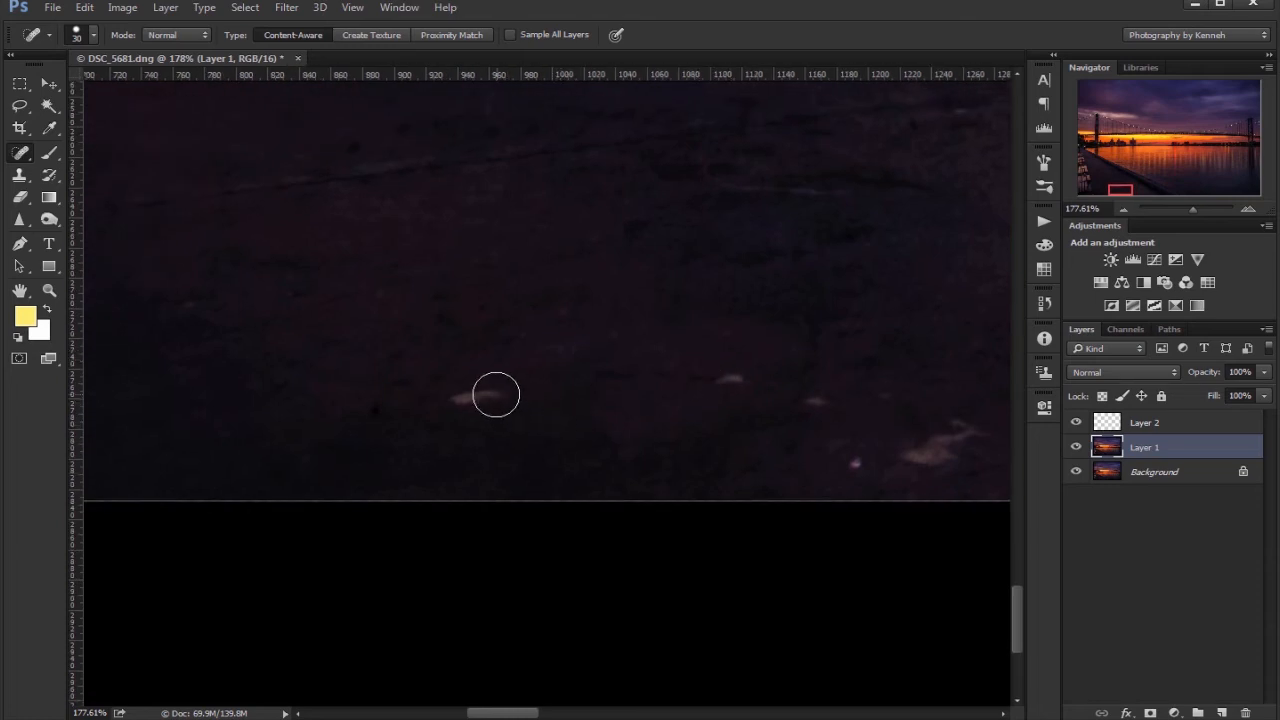
{"action": "left_click_drag", "start_coordinate": [494, 391], "coordinate": [432, 400]}
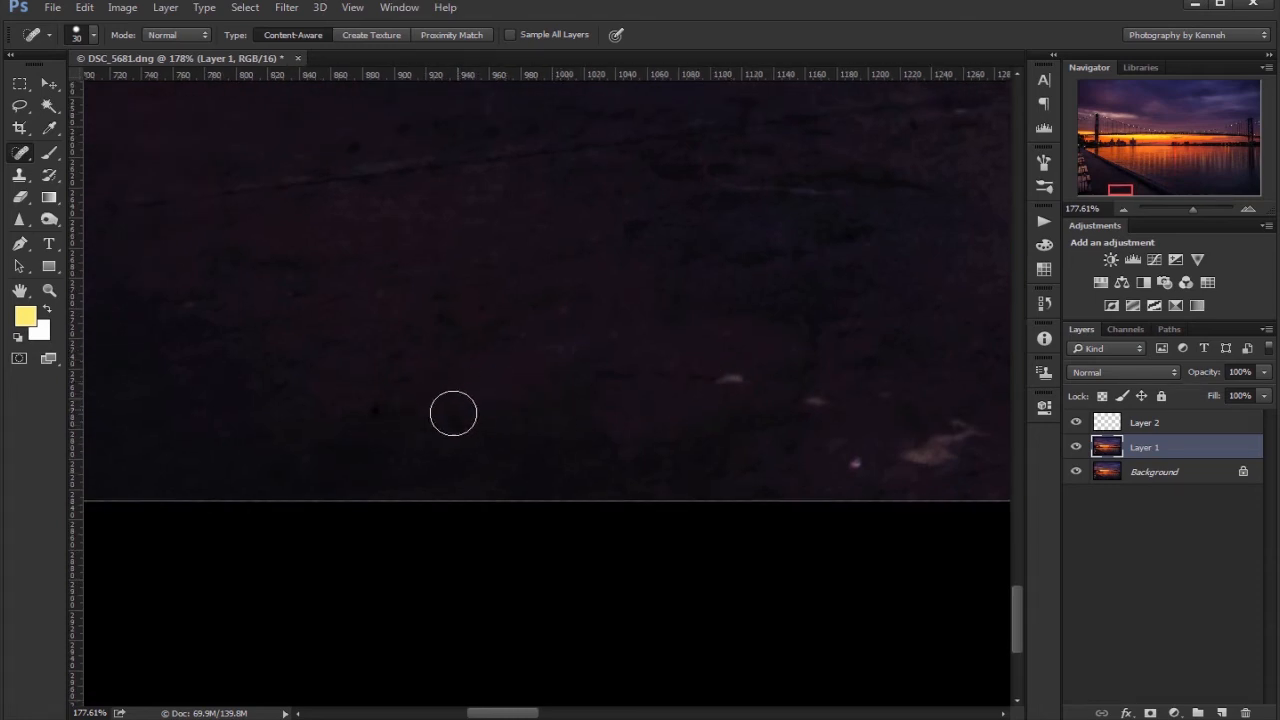
{"action": "left_click", "coordinate": [467, 397]}
{"action": "left_click", "coordinate": [722, 377]}
{"action": "left_click", "coordinate": [812, 401]}
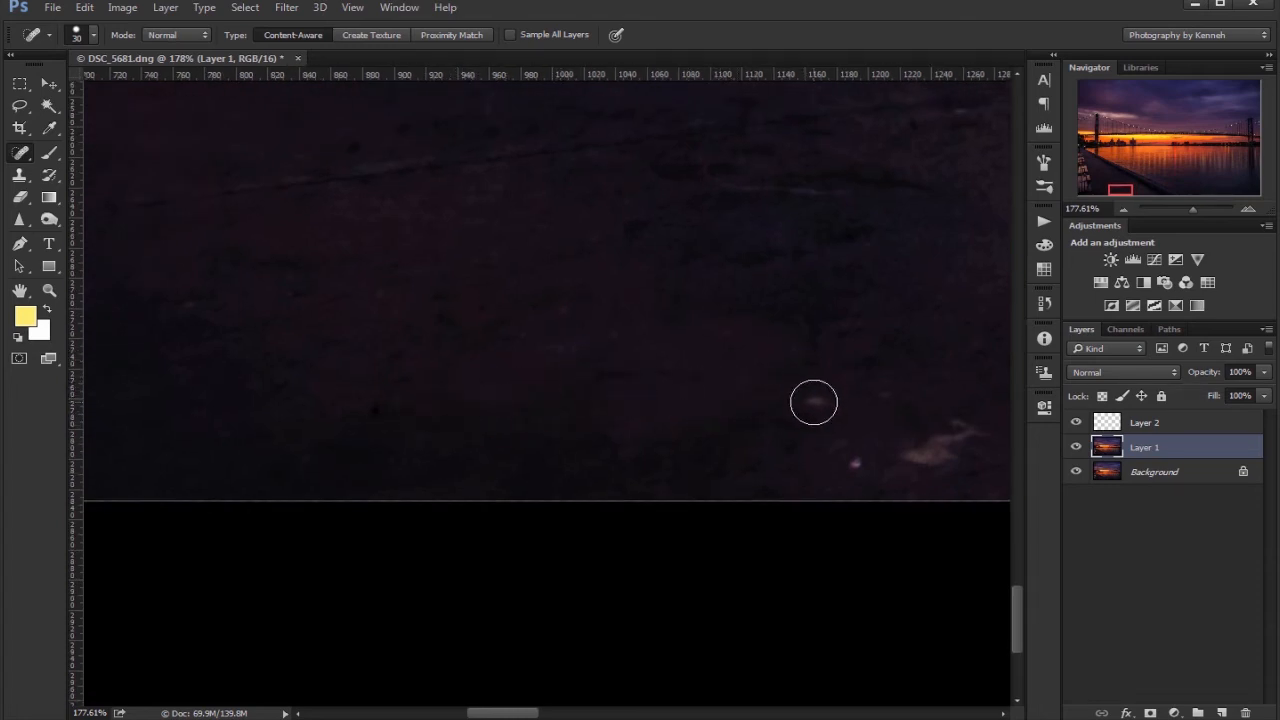
{"action": "left_click", "coordinate": [856, 455]}
- Heal the pale speck on the pavement below the weeds at the foot of the ledge
{"action": "left_click_drag", "start_coordinate": [748, 386], "coordinate": [577, 374]}
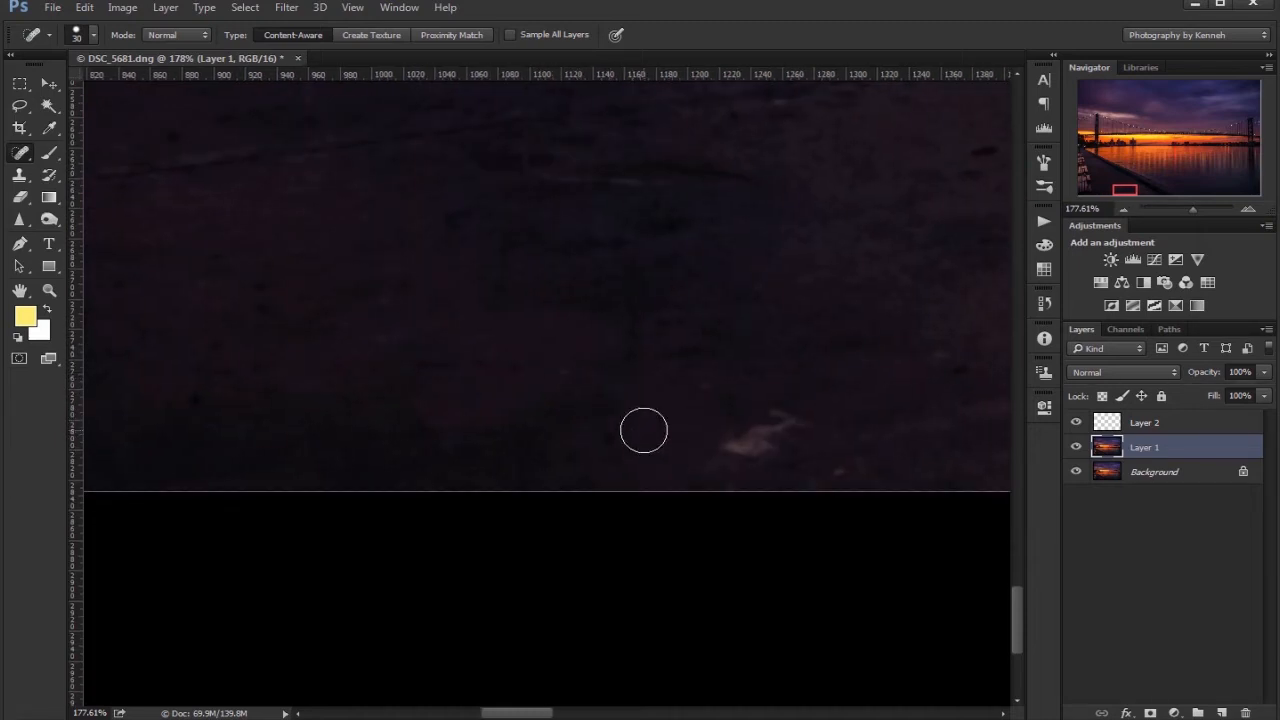
{"action": "left_click_drag", "start_coordinate": [858, 401], "coordinate": [452, 551]}
{"action": "left_click_drag", "start_coordinate": [646, 297], "coordinate": [383, 503]}
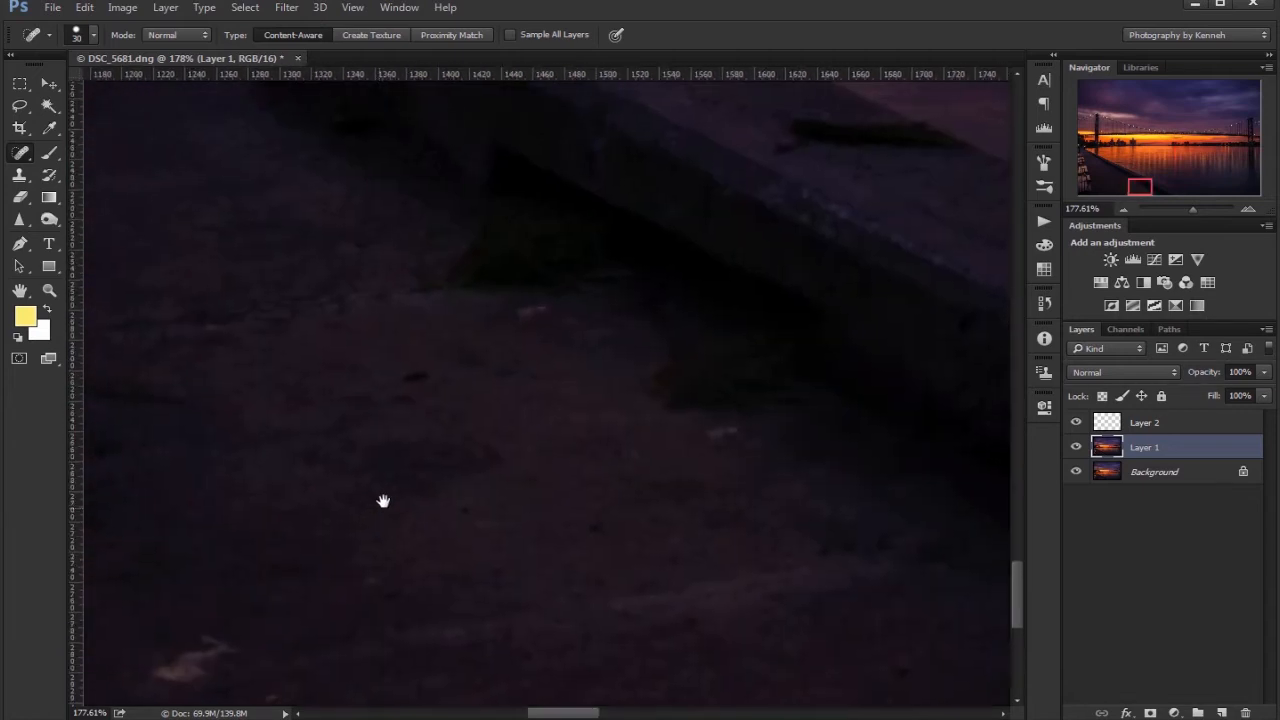
{"action": "left_click_drag", "start_coordinate": [494, 423], "coordinate": [514, 409]}
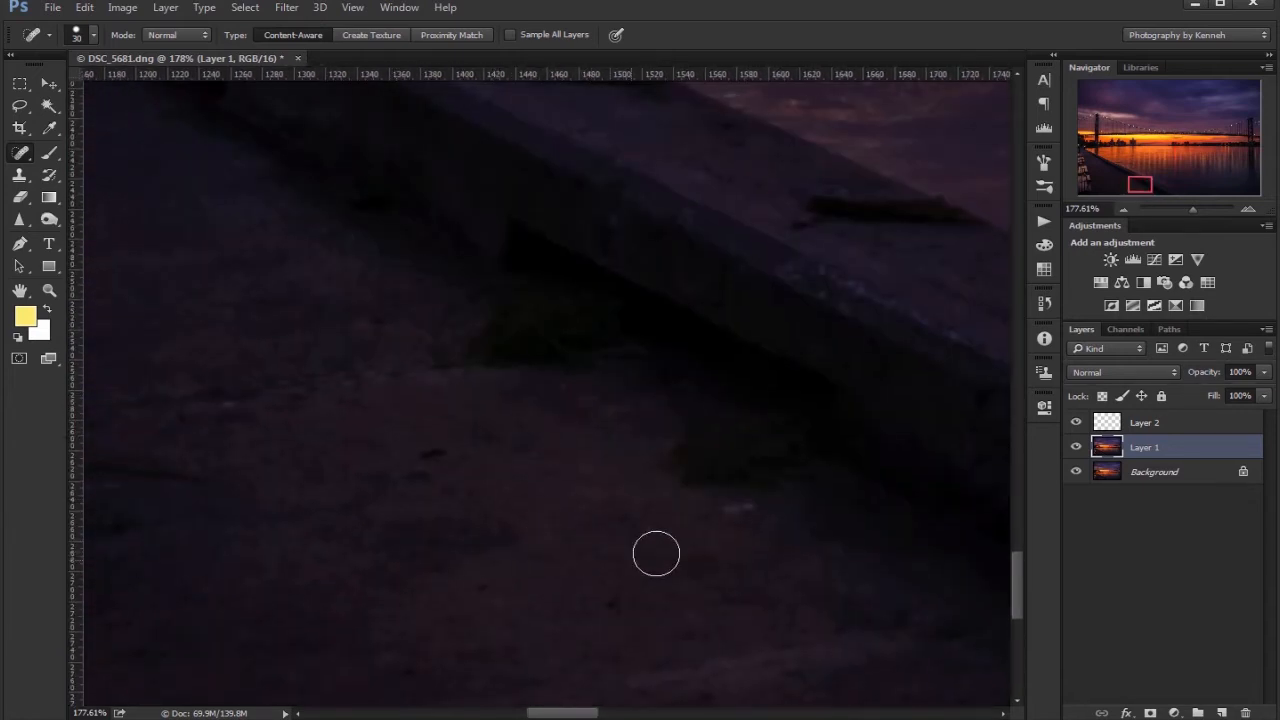
{"action": "left_click", "coordinate": [737, 515]}
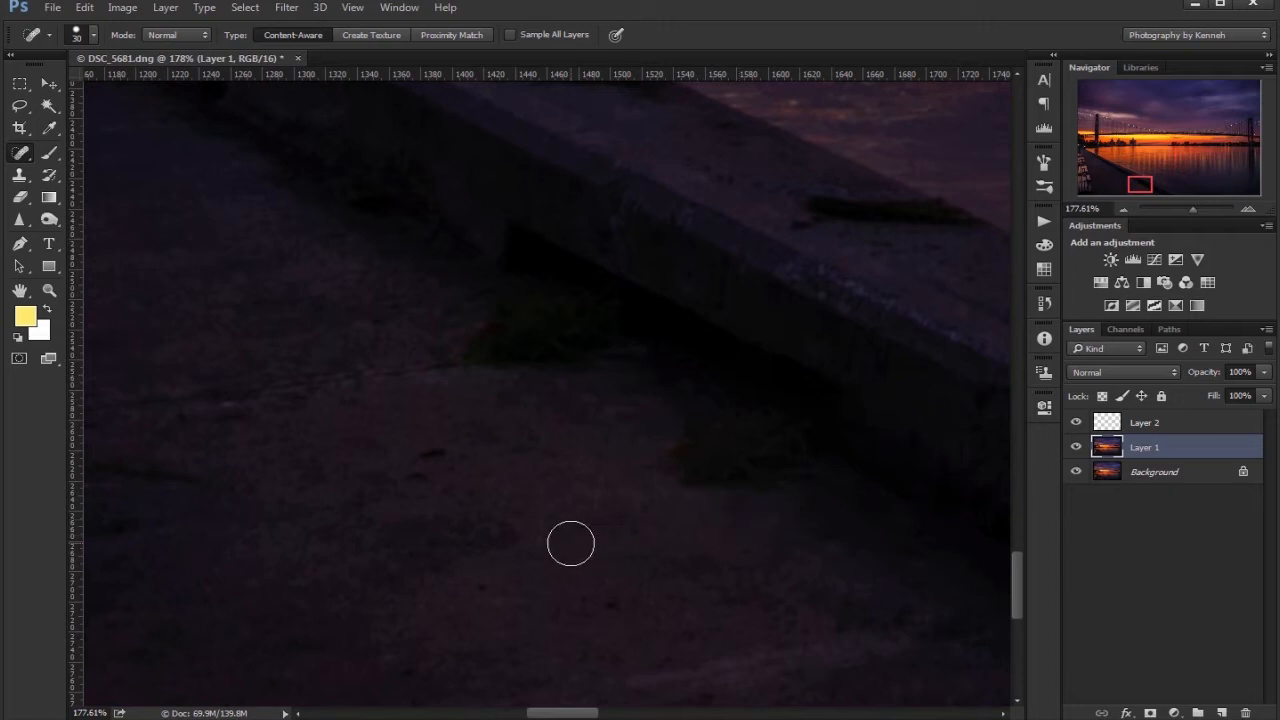
- Lasso the weeds and dark gap at the foot of the ledge and replace them using a Content-Aware fill at 100% opacity
{"action": "key", "text": "l"}
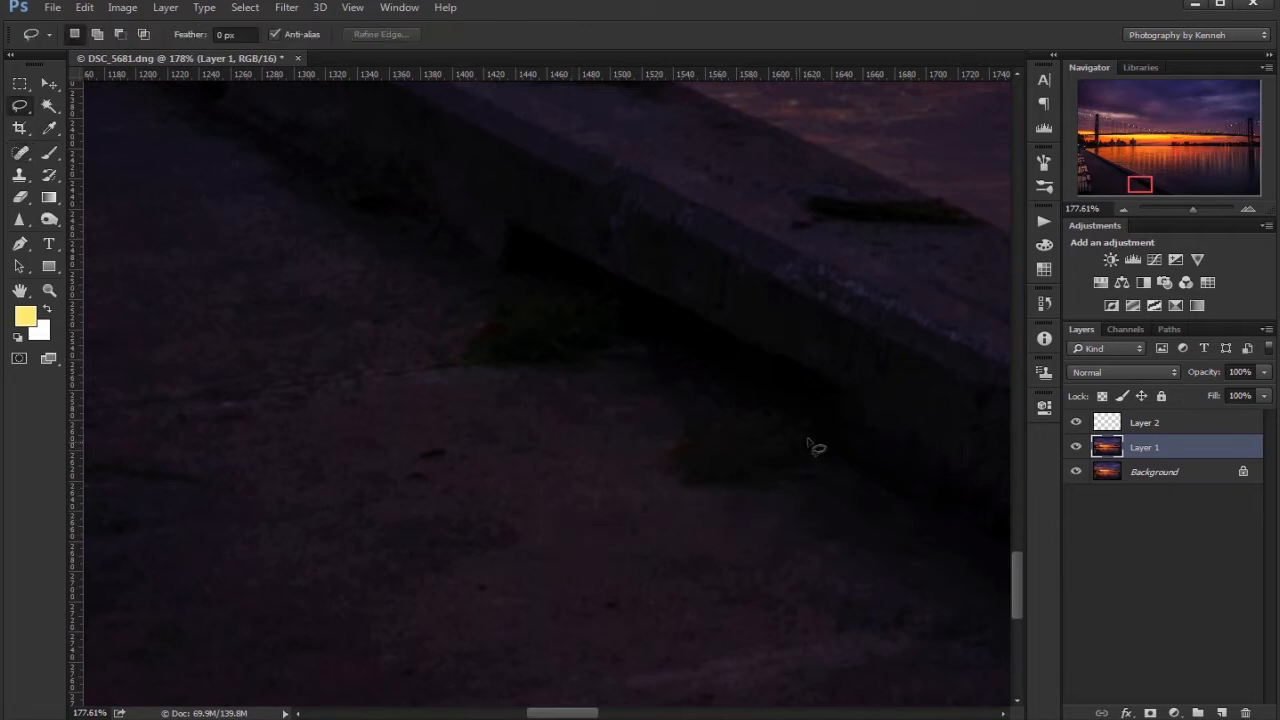
{"action": "left_click_drag", "start_coordinate": [745, 339], "coordinate": [637, 280]}
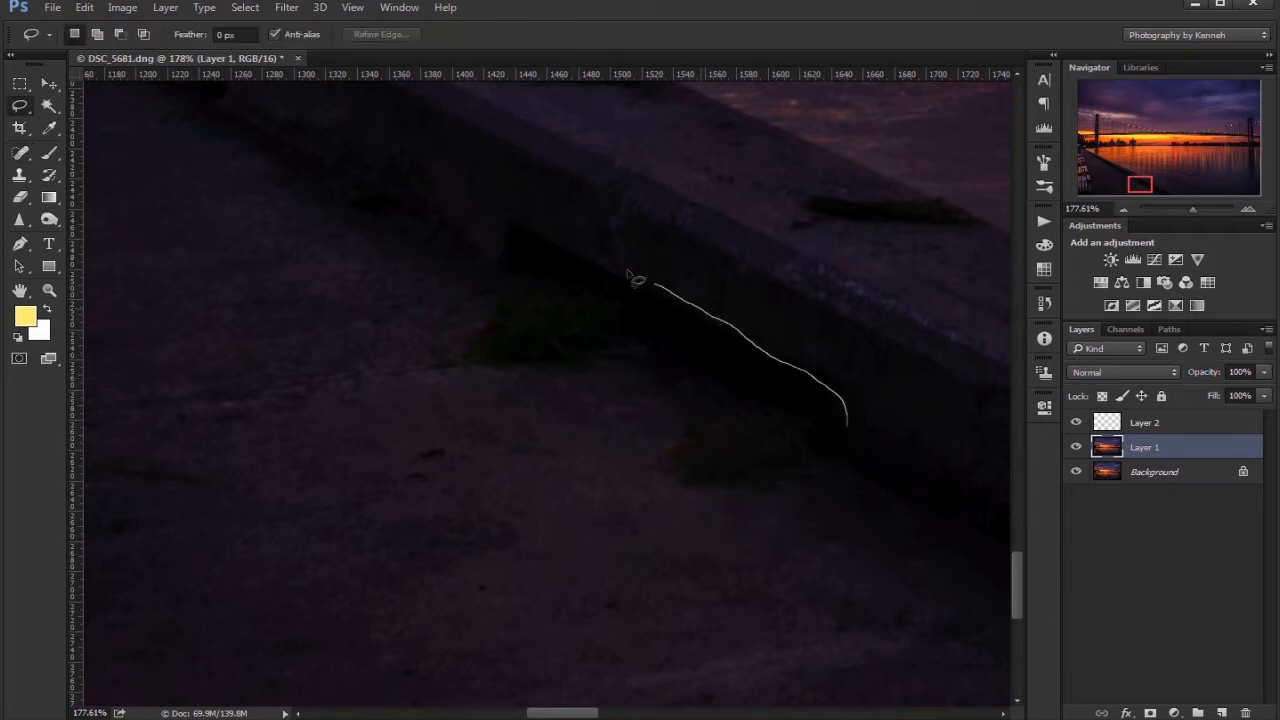
{"action": "mouse_move", "coordinate": [540, 245]}
{"action": "left_mouse_down"}
{"action": "mouse_move", "coordinate": [426, 278]}
{"action": "mouse_move", "coordinate": [409, 347]}
{"action": "mouse_move", "coordinate": [446, 507]}
{"action": "mouse_move", "coordinate": [573, 534]}
{"action": "mouse_move", "coordinate": [791, 516]}
{"action": "mouse_move", "coordinate": [833, 497]}
{"action": "left_mouse_up"}
{"action": "left_click_drag", "start_coordinate": [643, 449], "coordinate": [606, 449]}
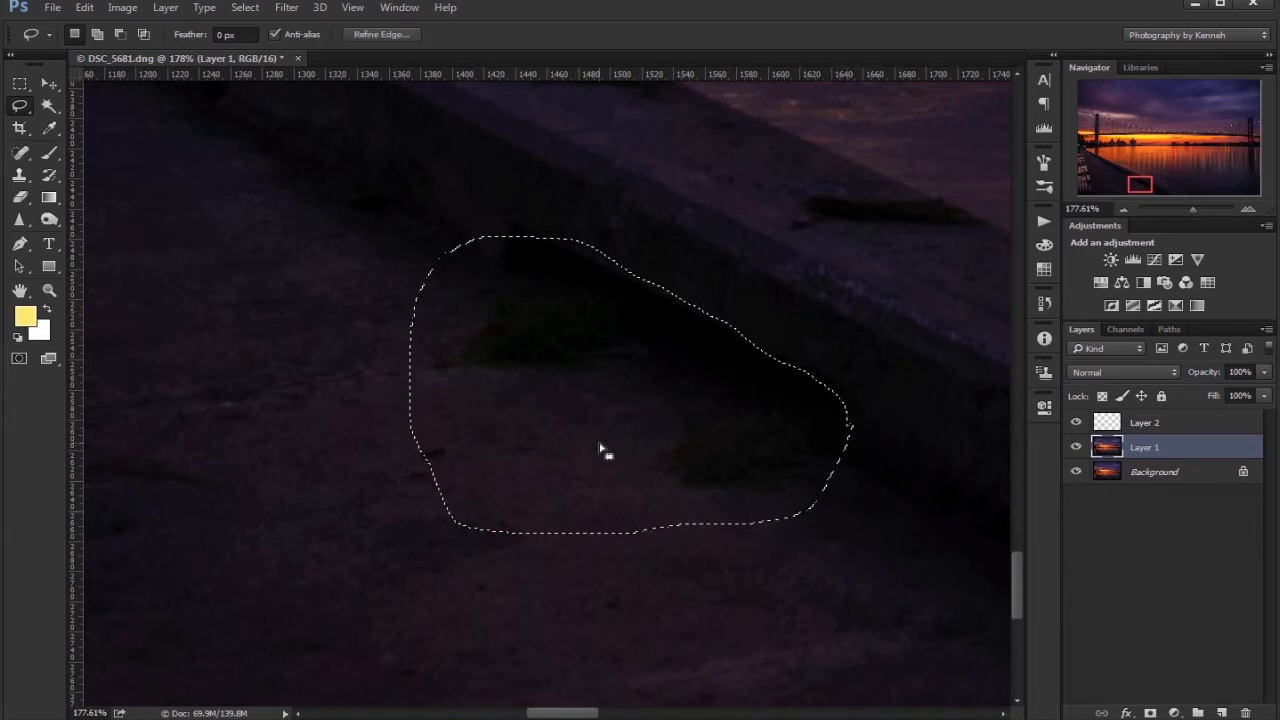
{"action": "right_click", "coordinate": [603, 445]}
{"action": "left_click", "coordinate": [641, 323]}
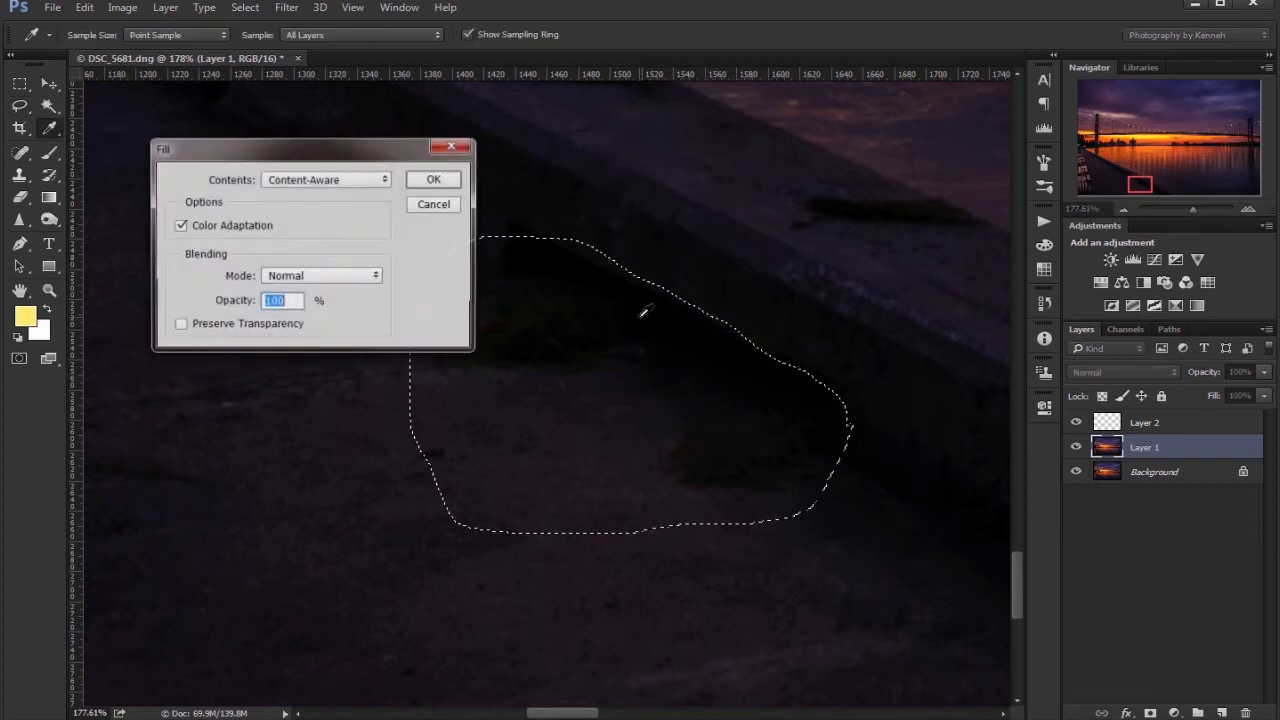
{"action": "left_click", "coordinate": [467, 177]}
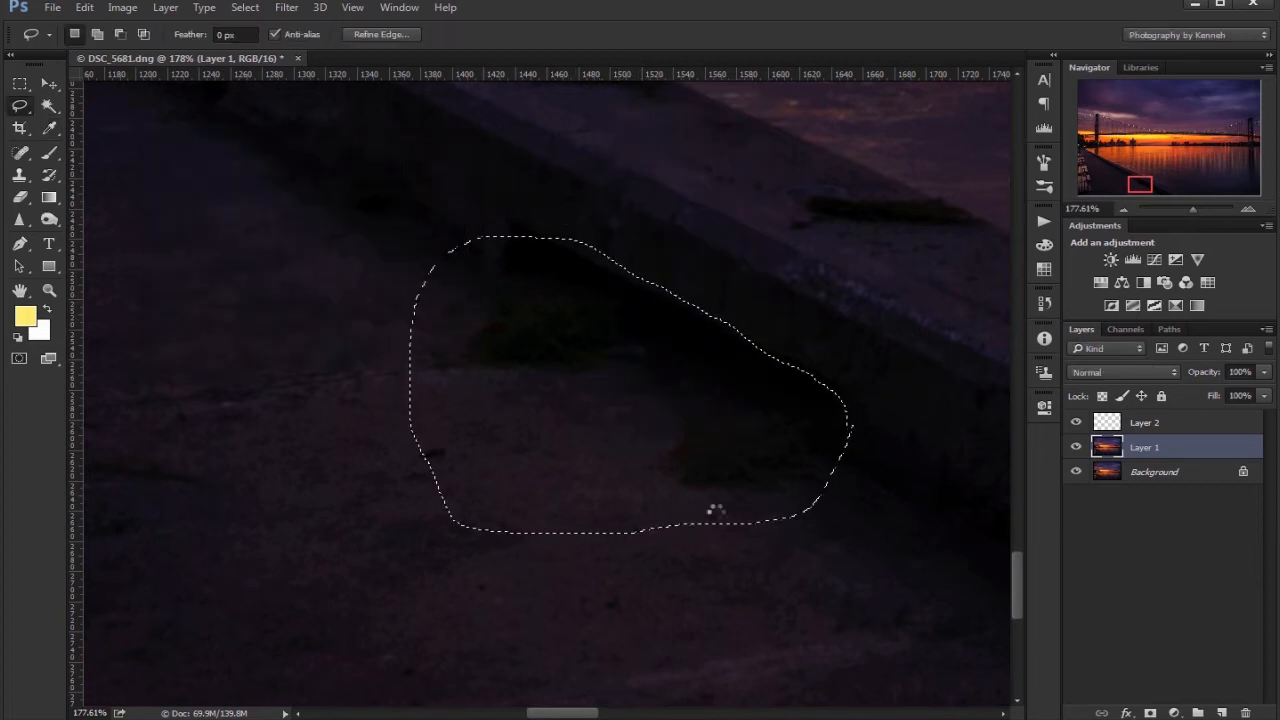
{"action": "key", "text": "ctrl+d"}
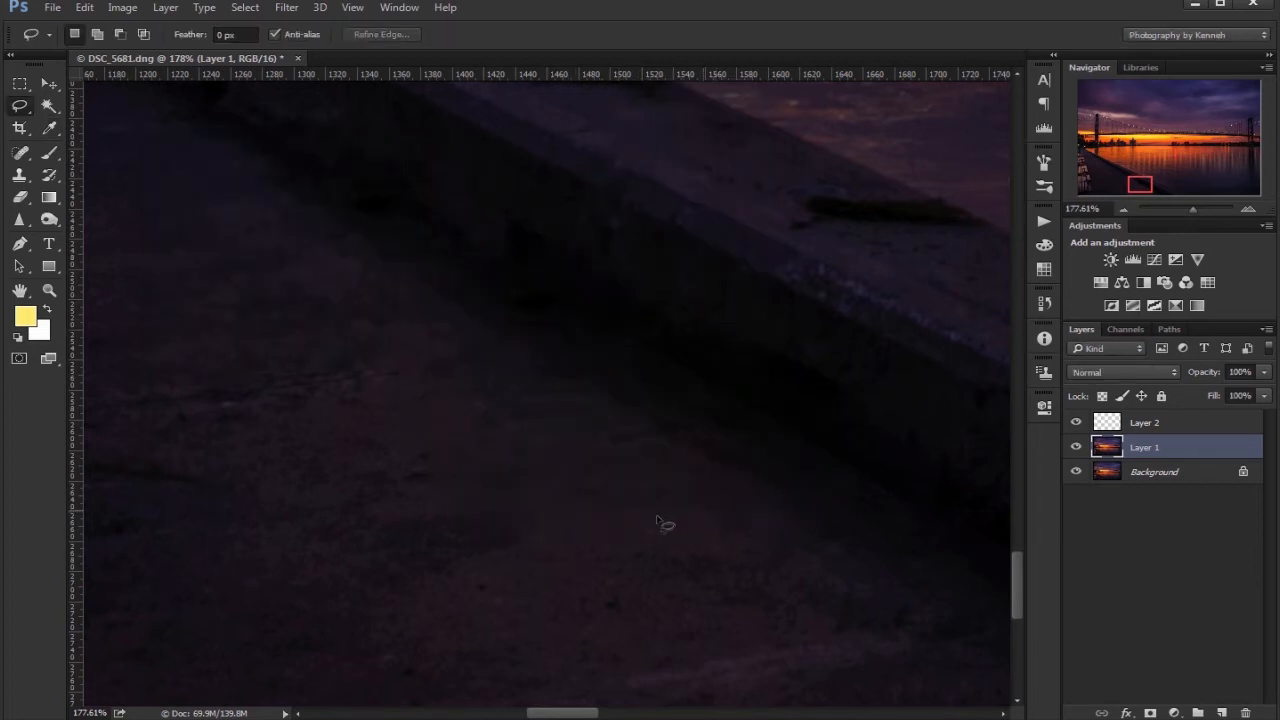
- On Layer 2, clone clean concrete over the near end of the upper dark debris on the ledge with a 30 px Clone Stamp
{"action": "left_click_drag", "start_coordinate": [768, 348], "coordinate": [617, 489]}
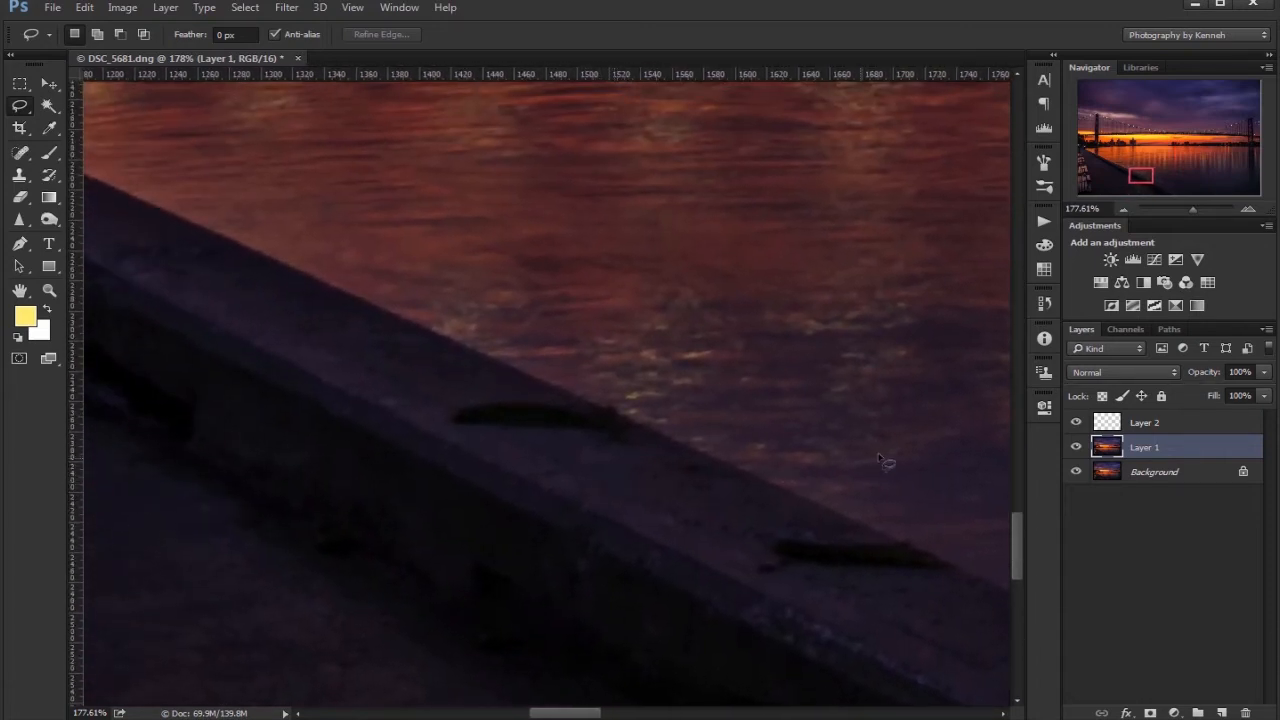
{"action": "left_click", "coordinate": [1155, 426]}
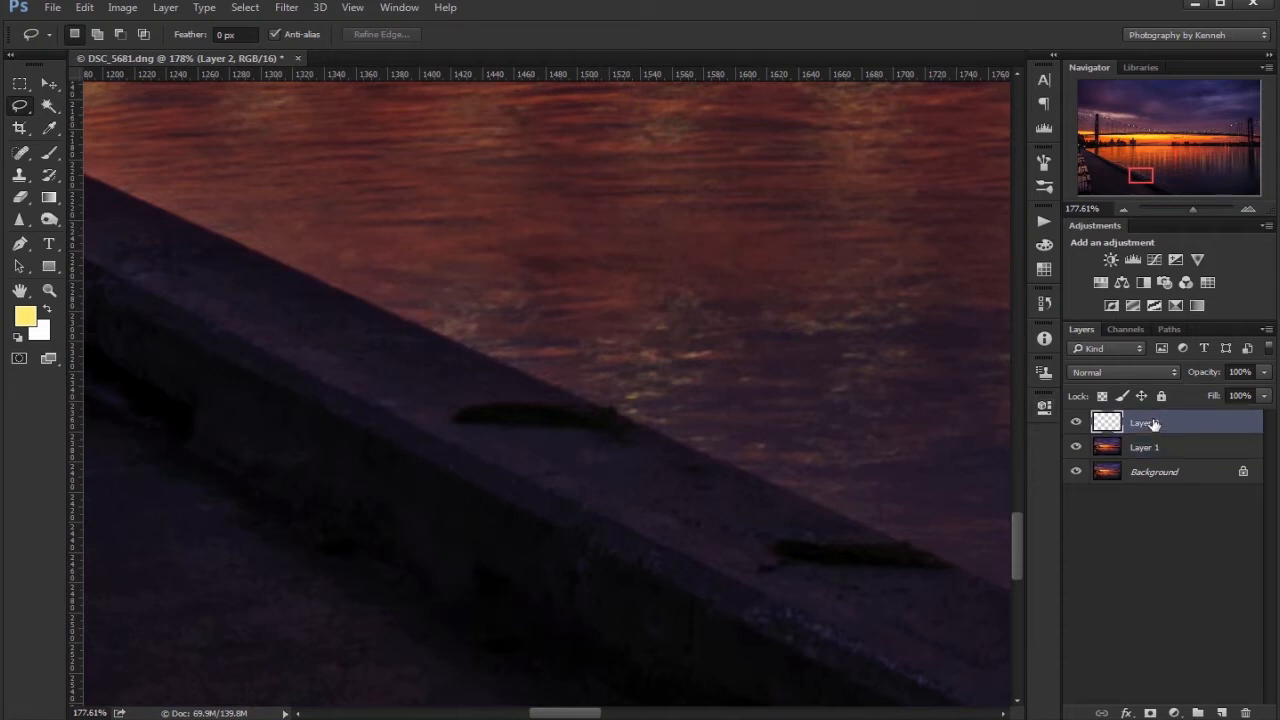
{"action": "key", "text": "s"}
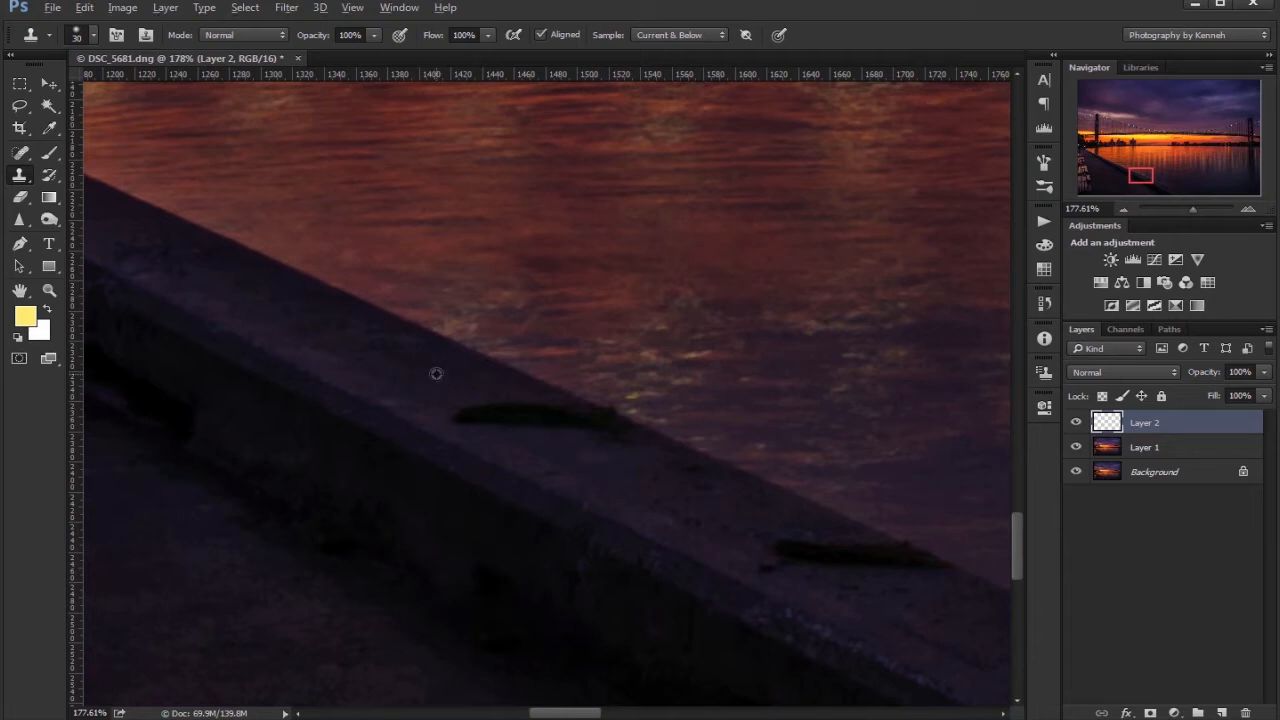
{"action": "left_click", "coordinate": [436, 374], "text": "alt"}
{"action": "left_click", "coordinate": [464, 410]}
{"action": "mouse_move", "coordinate": [487, 411]}
{"action": "left_mouse_down"}
{"action": "mouse_move", "coordinate": [527, 418]}
{"action": "mouse_move", "coordinate": [434, 368]}
{"action": "mouse_move", "coordinate": [533, 408]}
{"action": "left_mouse_up"}
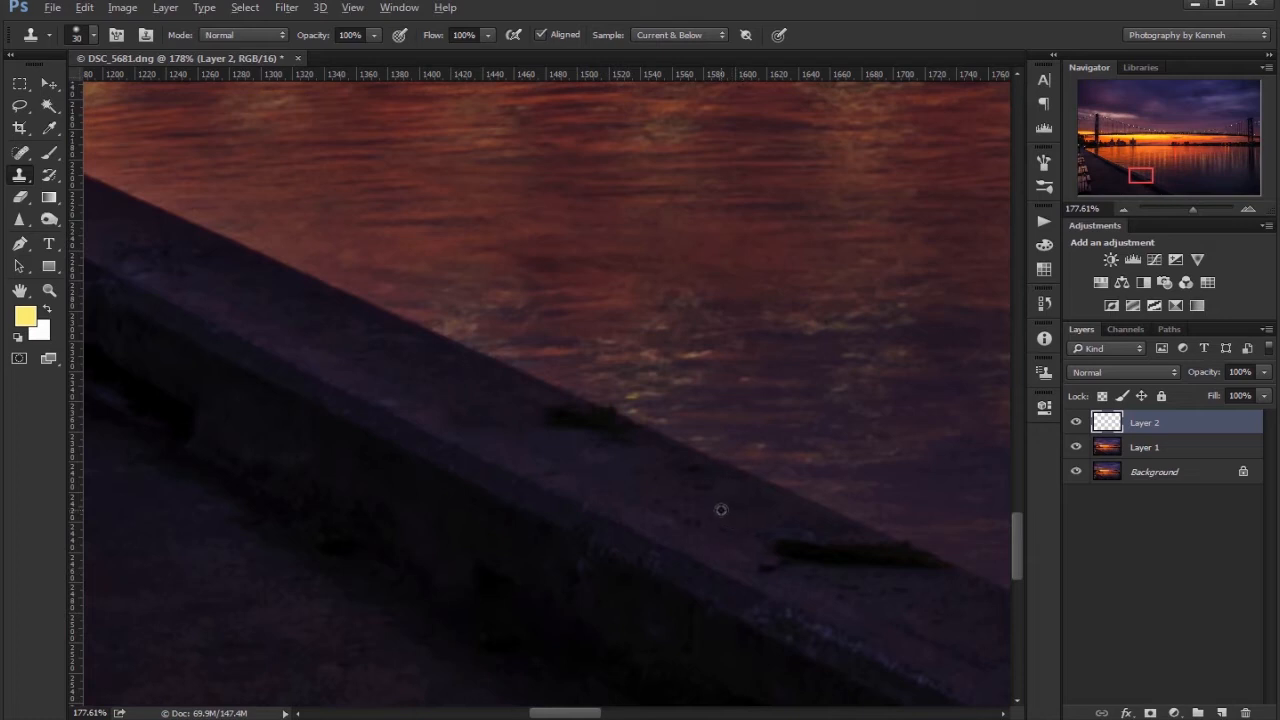
{"action": "left_click", "coordinate": [552, 414]}
- Clone nearby concrete over the lower dark strip of debris on top of the ledge, resampling for each part
{"action": "left_click", "coordinate": [897, 587], "text": "alt"}
{"action": "mouse_move", "coordinate": [871, 557]}
{"action": "left_mouse_down"}
{"action": "mouse_move", "coordinate": [823, 551]}
{"action": "mouse_move", "coordinate": [890, 573]}
{"action": "left_mouse_up"}
{"action": "left_click", "coordinate": [919, 595], "text": "alt"}
{"action": "left_click", "coordinate": [895, 563]}
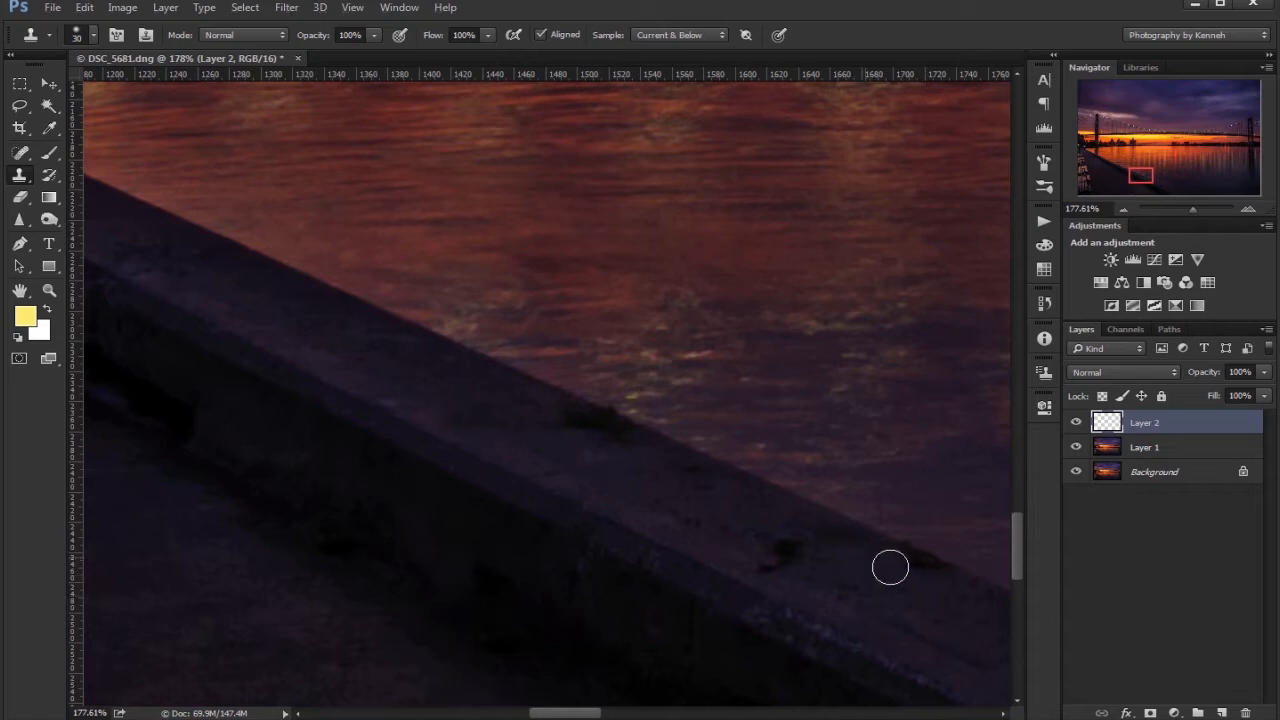
{"action": "left_click", "coordinate": [696, 477], "text": "alt"}
{"action": "left_click_drag", "start_coordinate": [773, 537], "coordinate": [790, 538]}
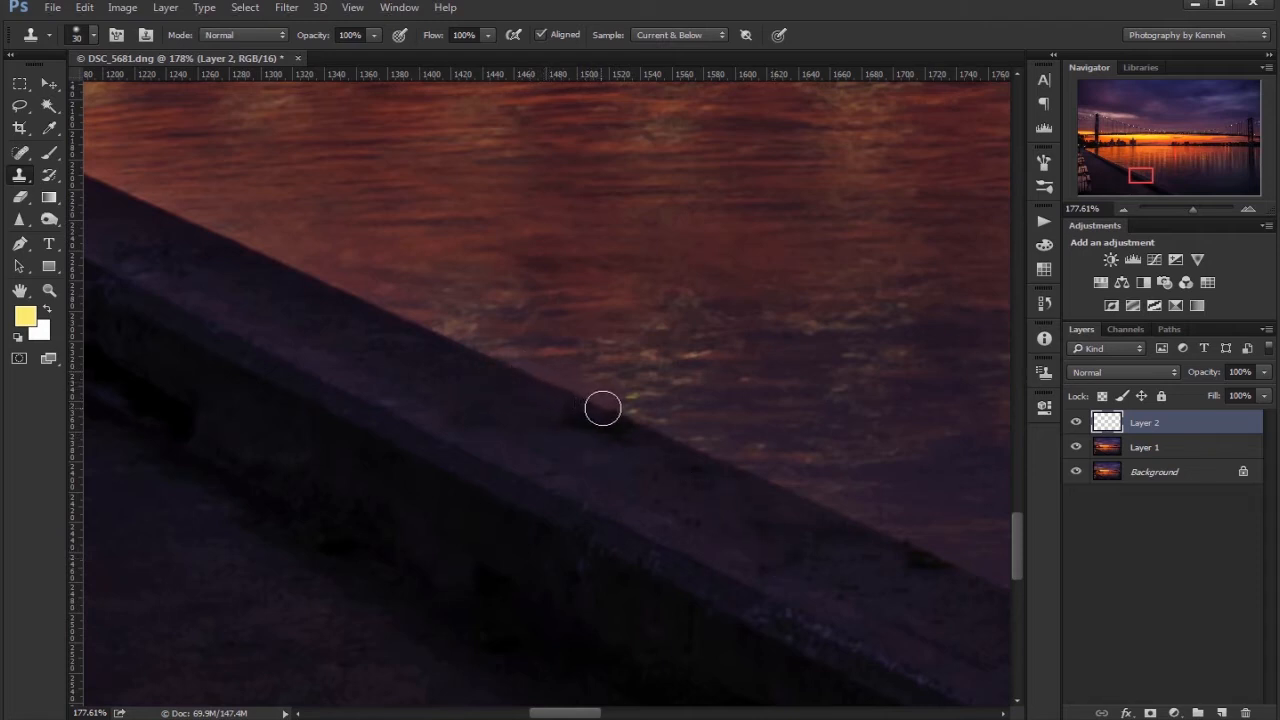
- Clone away the remnant of the upper debris along the ledge's water-side edge
{"action": "left_click", "coordinate": [619, 415]}
{"action": "mouse_move", "coordinate": [619, 415]}
{"action": "left_mouse_down"}
{"action": "mouse_move", "coordinate": [573, 392]}
{"action": "mouse_move", "coordinate": [612, 412]}
{"action": "mouse_move", "coordinate": [521, 403]}
{"action": "mouse_move", "coordinate": [549, 423]}
{"action": "left_mouse_up"}
{"action": "left_click", "coordinate": [522, 403], "text": "alt"}
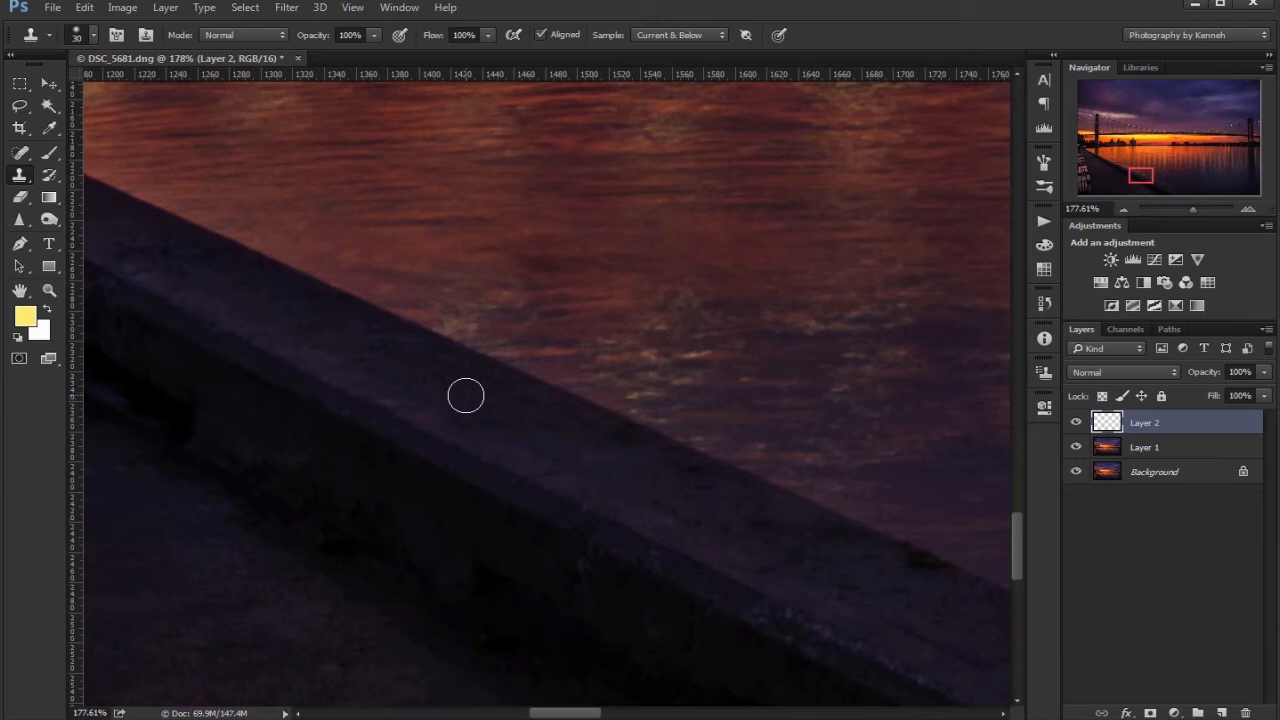
- Clone ledge texture onto the water as a demonstration with a 70 px Clone Stamp, and compare by hiding and showing Layer 2
{"action": "key", "text": "bracketright"}
{"action": "key", "text": "bracketright"}
{"action": "key", "text": "bracketleft"}
{"action": "key", "text": "bracketright"}
{"action": "key", "text": "bracketright"}
{"action": "key", "text": "bracketright"}
{"action": "key", "text": "bracketright"}
{"action": "key", "text": "bracketright"}
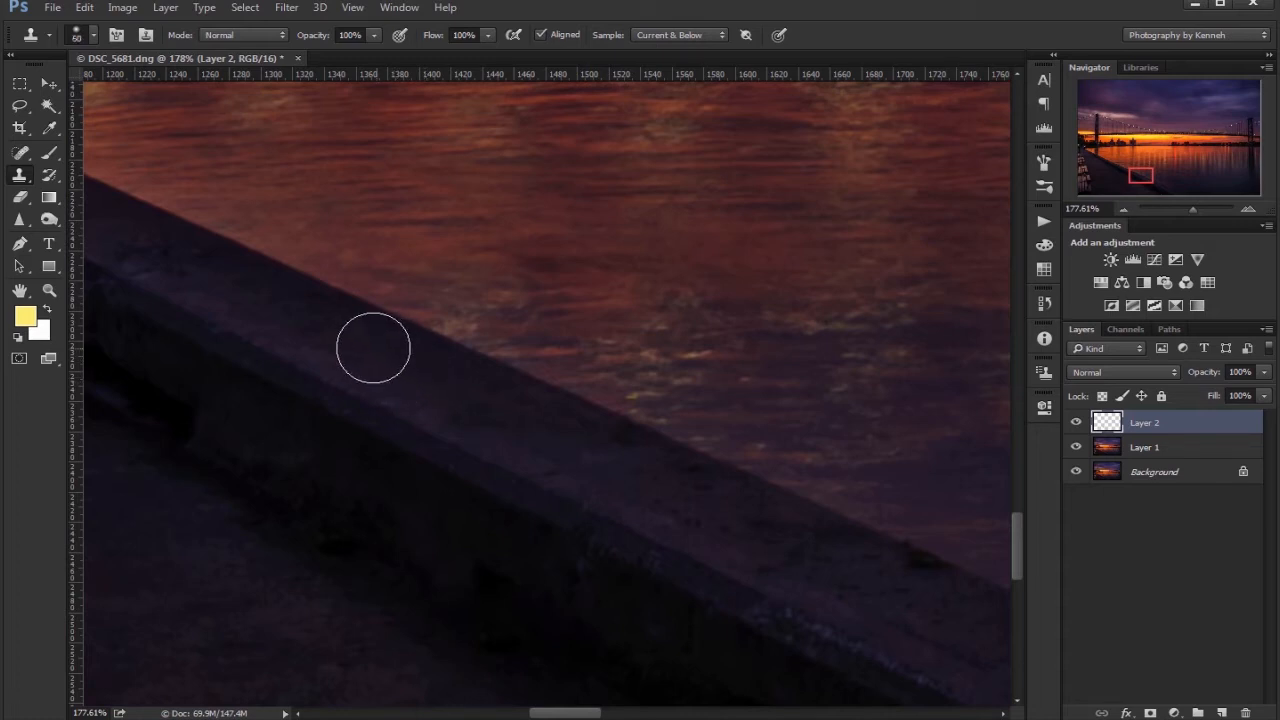
{"action": "left_click", "coordinate": [358, 342], "text": "alt"}
{"action": "mouse_move", "coordinate": [518, 328]}
{"action": "left_mouse_down"}
{"action": "mouse_move", "coordinate": [683, 322]}
{"action": "mouse_move", "coordinate": [622, 262]}
{"action": "mouse_move", "coordinate": [508, 250]}
{"action": "mouse_move", "coordinate": [533, 289]}
{"action": "mouse_move", "coordinate": [618, 290]}
{"action": "mouse_move", "coordinate": [772, 340]}
{"action": "mouse_move", "coordinate": [785, 312]}
{"action": "mouse_move", "coordinate": [758, 292]}
{"action": "mouse_move", "coordinate": [600, 214]}
{"action": "mouse_move", "coordinate": [566, 217]}
{"action": "mouse_move", "coordinate": [604, 258]}
{"action": "mouse_move", "coordinate": [865, 343]}
{"action": "left_mouse_up"}
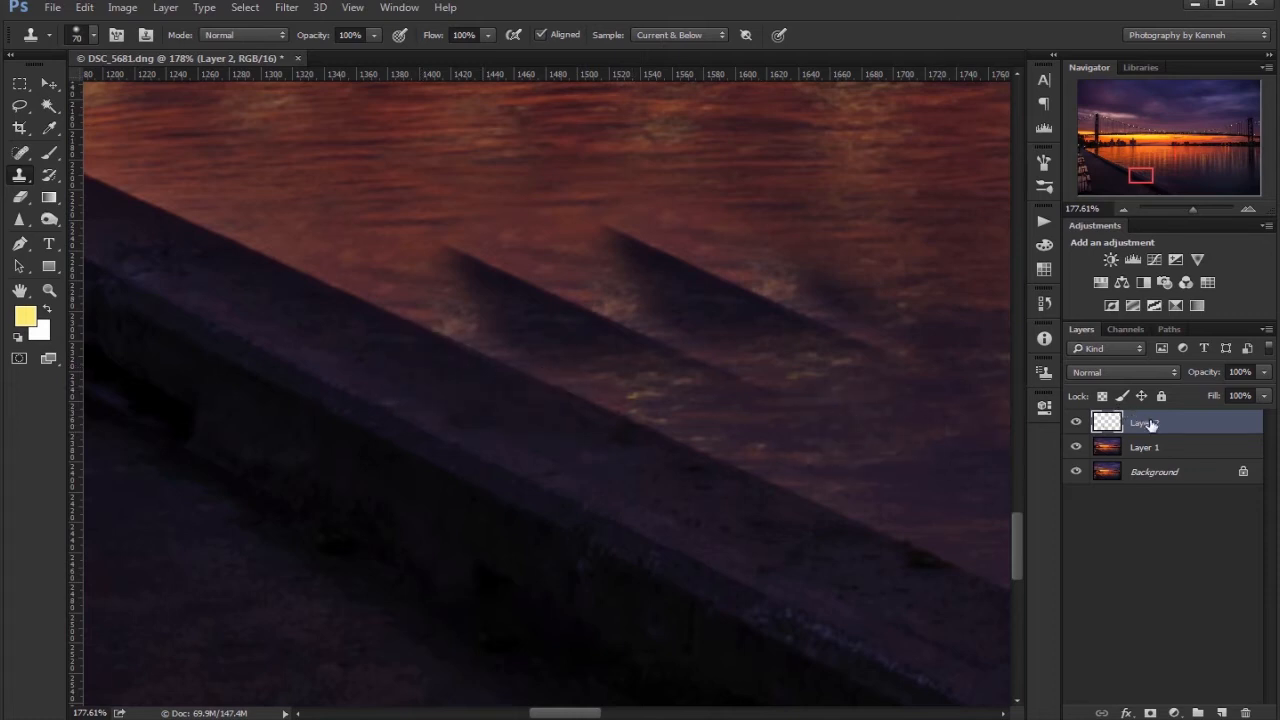
{"action": "left_click", "coordinate": [1077, 423]}
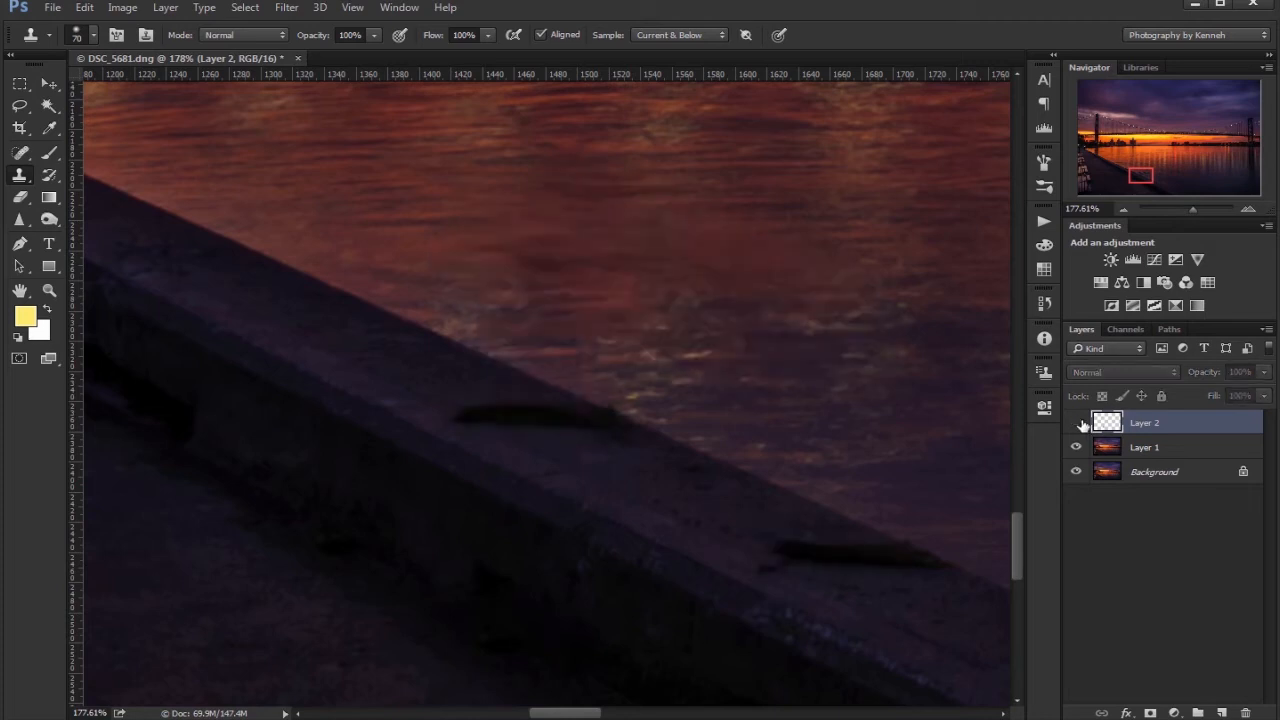
{"action": "left_click", "coordinate": [1077, 423]}
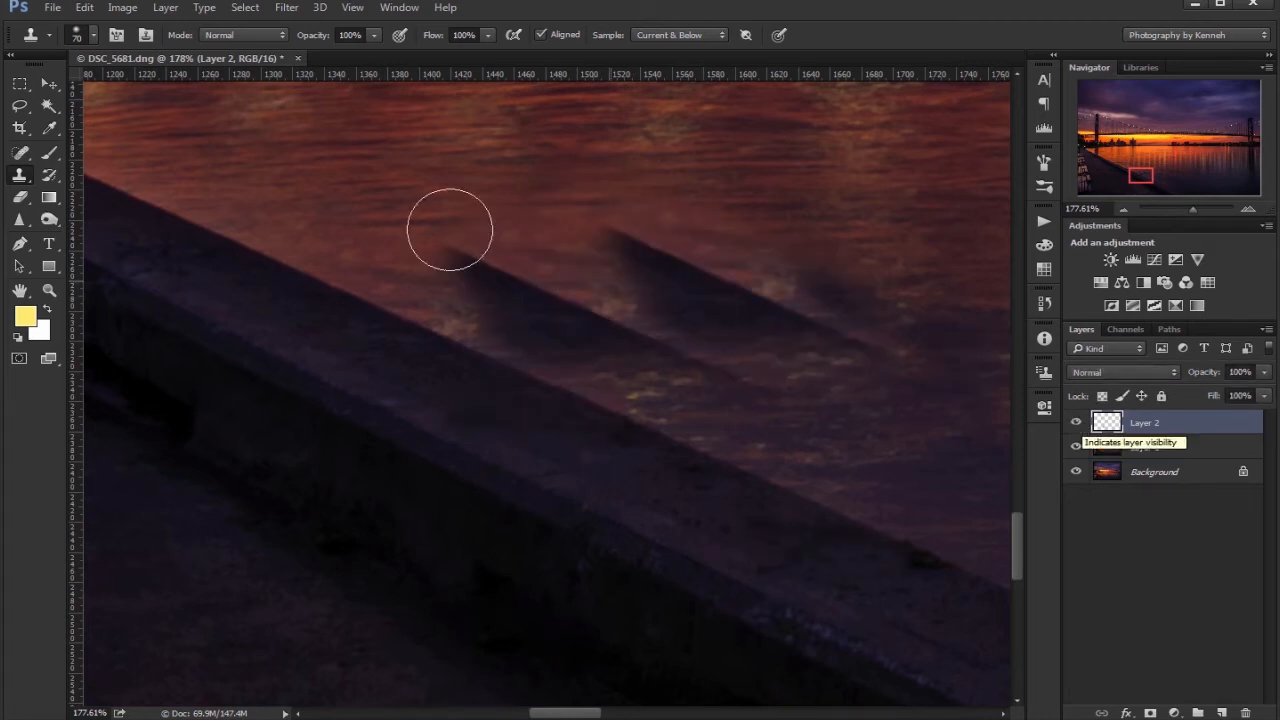
- Erase the cloned ledge streaks from the water on Layer 2 with a 45 px Eraser
{"action": "left_click", "coordinate": [16, 199]}
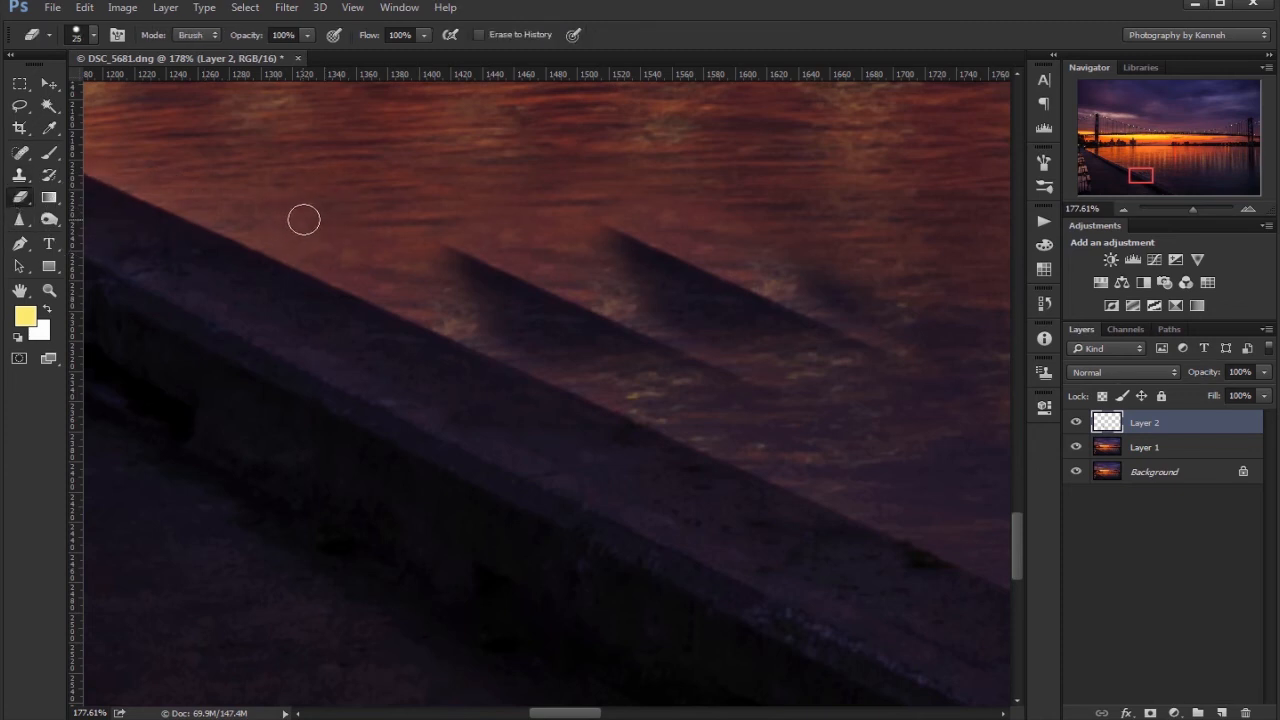
{"action": "key", "text": "bracketright"}
{"action": "key", "text": "bracketright"}
{"action": "mouse_move", "coordinate": [600, 220]}
{"action": "left_mouse_down"}
{"action": "mouse_move", "coordinate": [733, 319]}
{"action": "mouse_move", "coordinate": [829, 369]}
{"action": "left_mouse_up"}
{"action": "left_click_drag", "start_coordinate": [780, 262], "coordinate": [865, 305]}
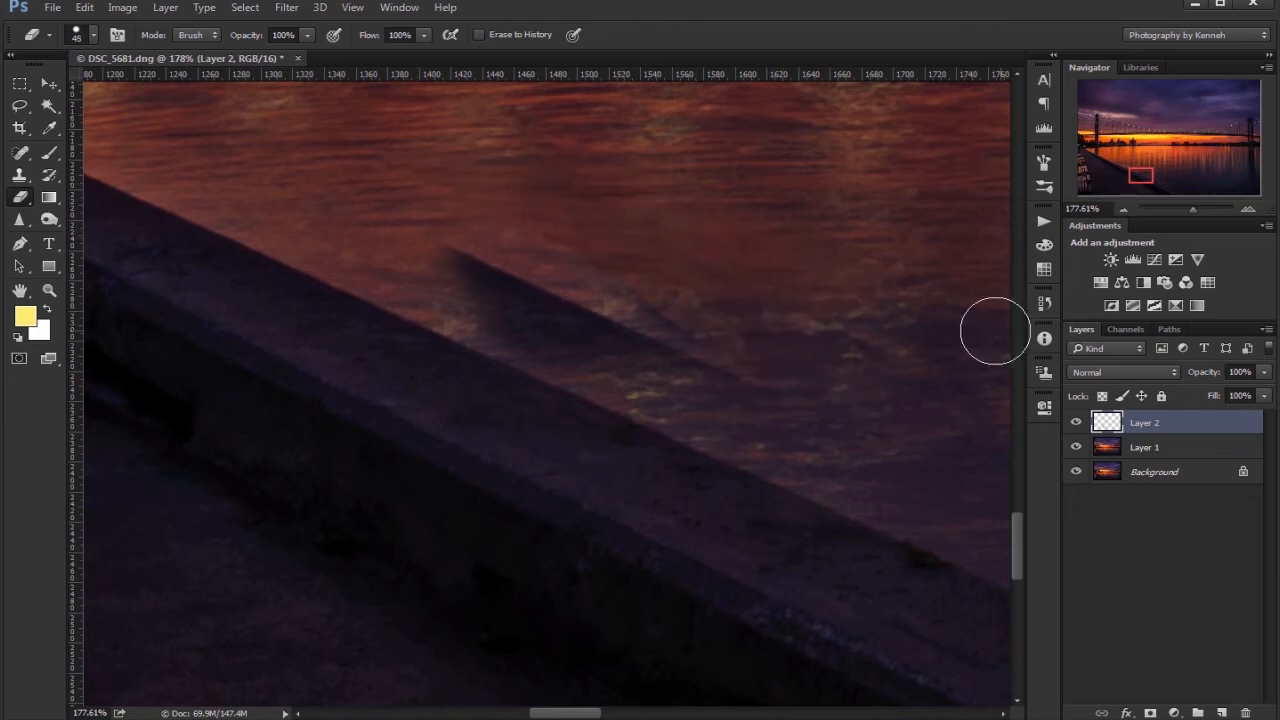
{"action": "mouse_move", "coordinate": [700, 335]}
{"action": "left_mouse_down"}
{"action": "mouse_move", "coordinate": [587, 283]}
{"action": "mouse_move", "coordinate": [480, 254]}
{"action": "mouse_move", "coordinate": [485, 272]}
{"action": "mouse_move", "coordinate": [727, 378]}
{"action": "mouse_move", "coordinate": [632, 372]}
{"action": "mouse_move", "coordinate": [462, 300]}
{"action": "mouse_move", "coordinate": [507, 326]}
{"action": "left_mouse_up"}
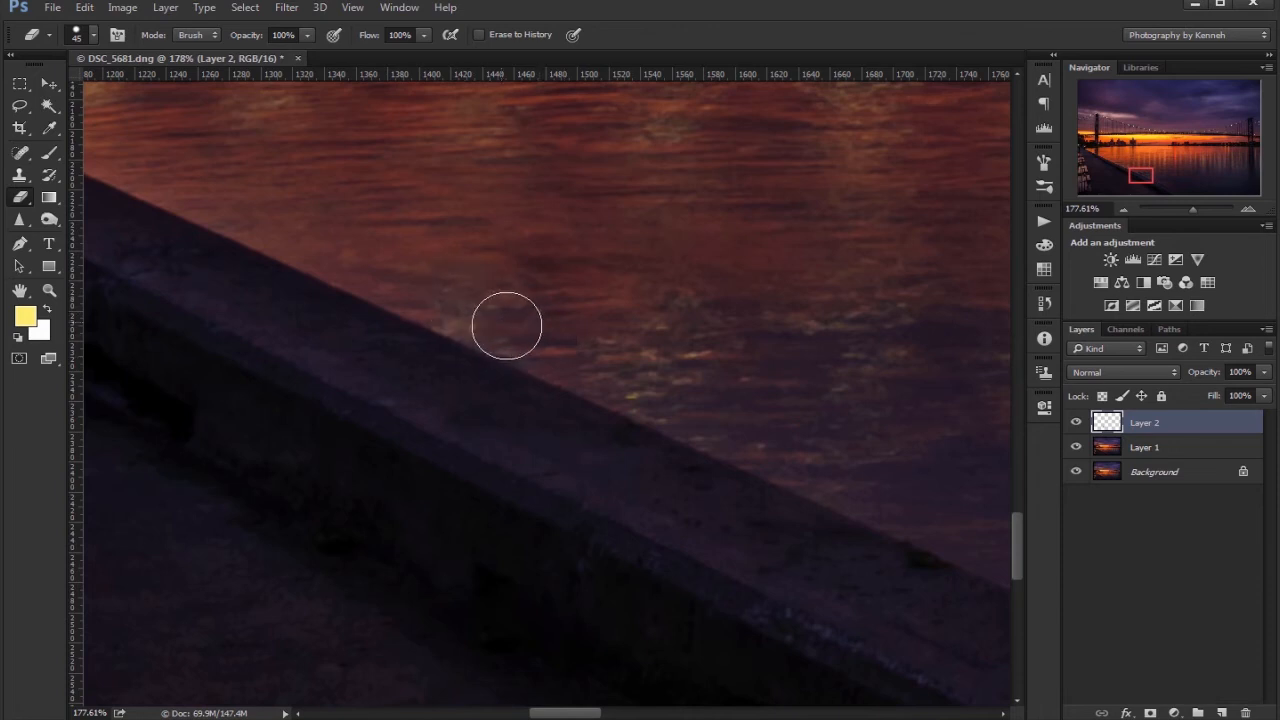
- Compare the ledge with and without the cloned retouching by hiding and showing Layer 2
{"action": "key", "text": "space"}
{"action": "mouse_move", "coordinate": [717, 306]}
{"action": "left_mouse_down"}
{"action": "mouse_move", "coordinate": [511, 274]}
{"action": "mouse_move", "coordinate": [506, 332]}
{"action": "left_mouse_up"}
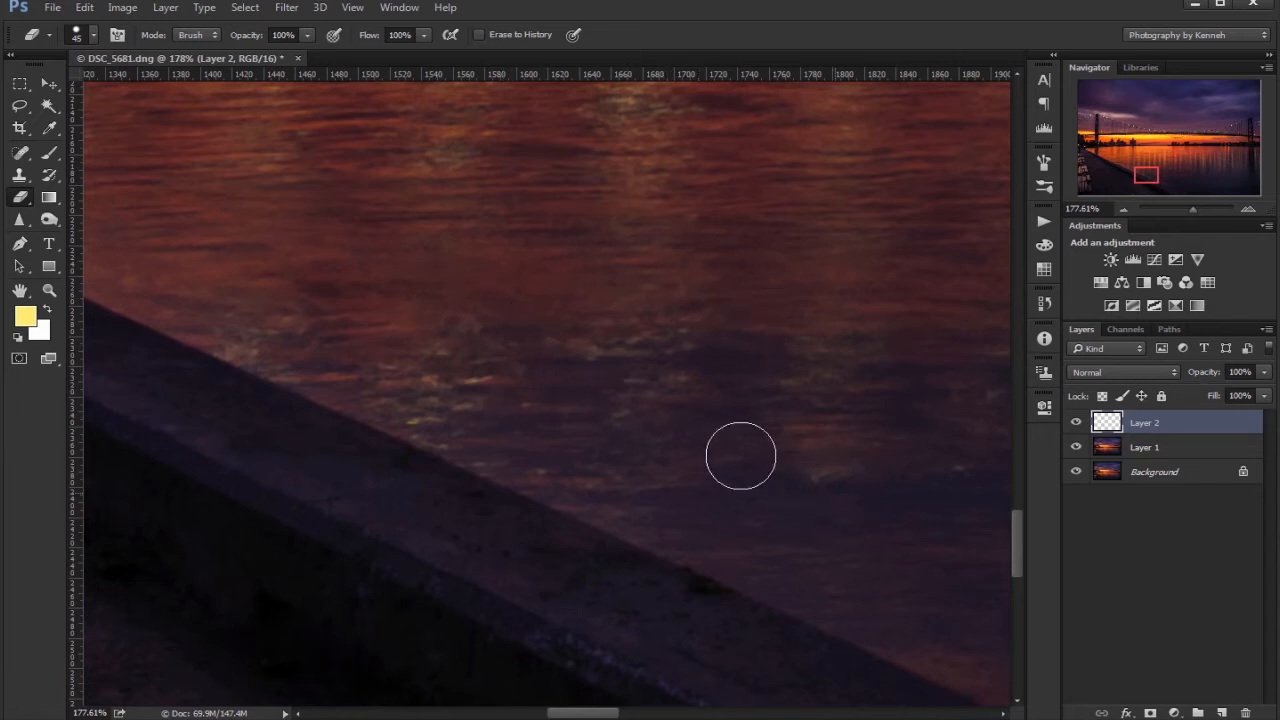
{"action": "left_click", "coordinate": [1077, 426]}
{"action": "left_click", "coordinate": [1077, 426]}
{"action": "left_click", "coordinate": [1077, 426]}
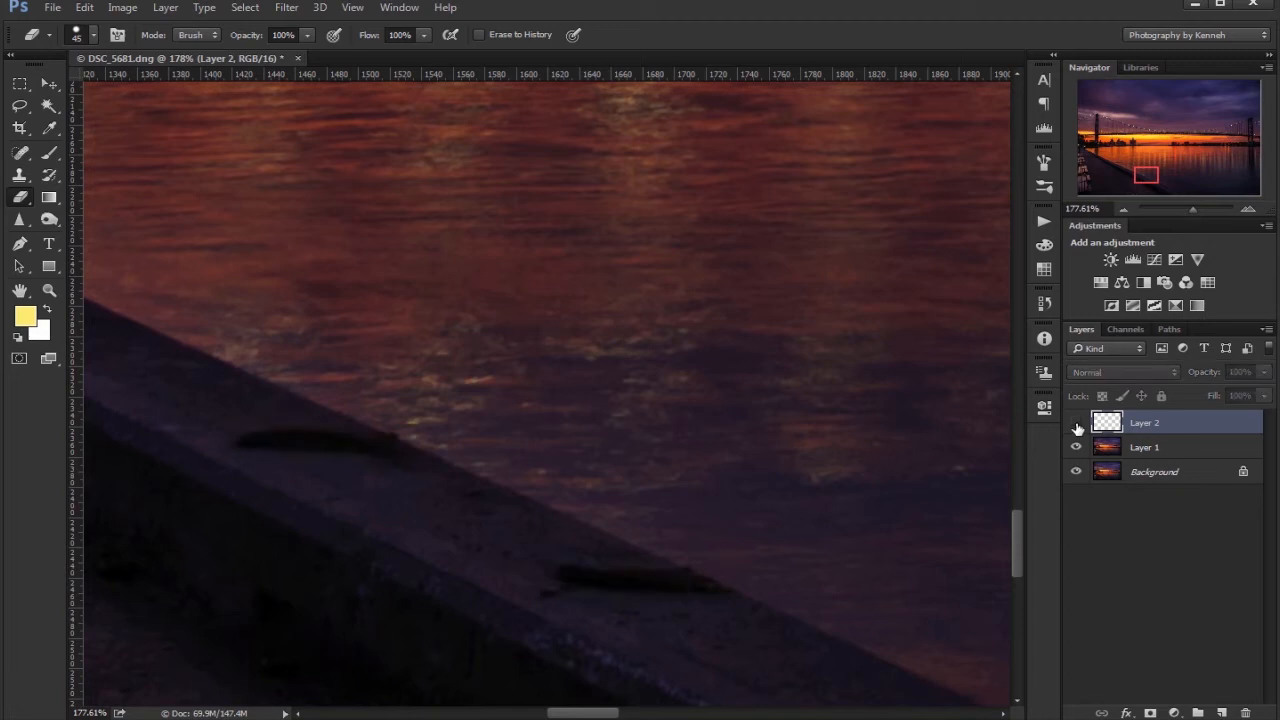
{"action": "left_click", "coordinate": [1077, 423]}
- Clone away the leftover dark debris on the ledge's water-side edge with a 30 px Clone Stamp
{"action": "key", "text": "s"}
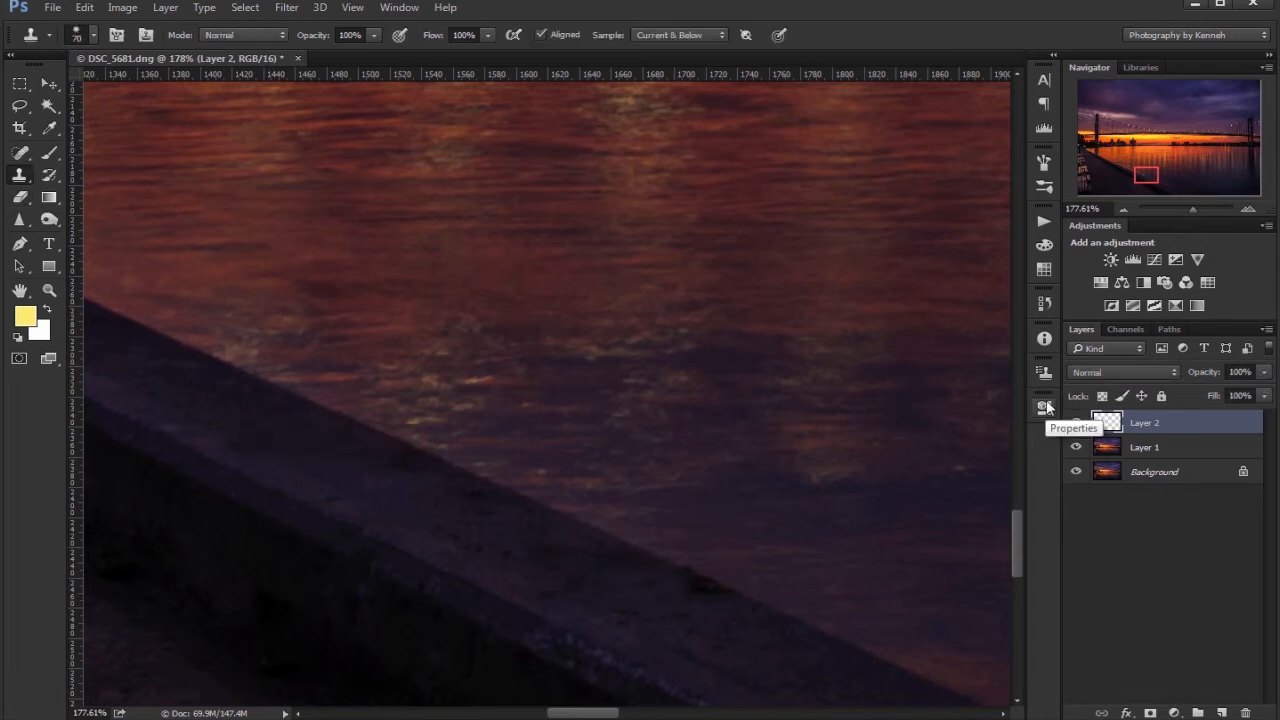
{"action": "left_click_drag", "start_coordinate": [726, 629], "coordinate": [507, 358]}
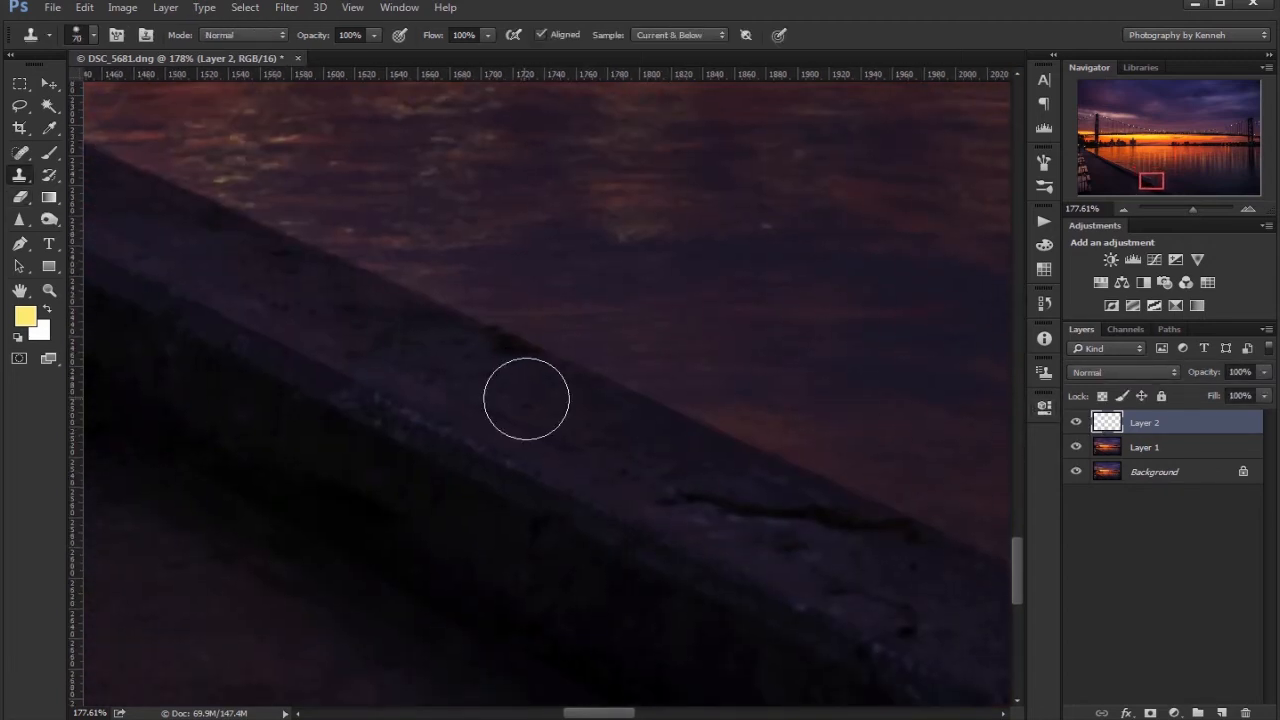
{"action": "key", "text": "bracketleft"}
{"action": "key", "text": "bracketleft"}
{"action": "key", "text": "bracketleft"}
{"action": "key", "text": "bracketleft"}
{"action": "key", "text": "bracketleft"}
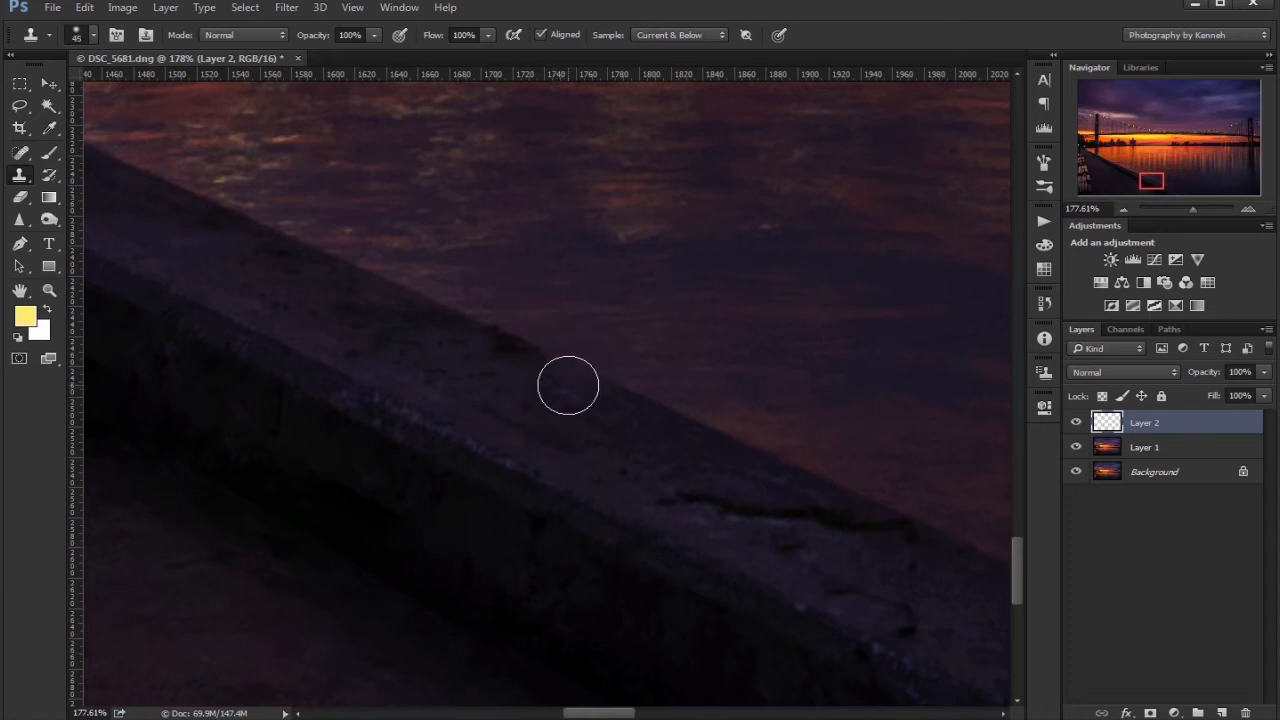
{"action": "key", "text": "bracketleft"}
{"action": "left_click", "coordinate": [574, 370], "text": "alt"}
{"action": "left_click_drag", "start_coordinate": [529, 349], "coordinate": [491, 337]}
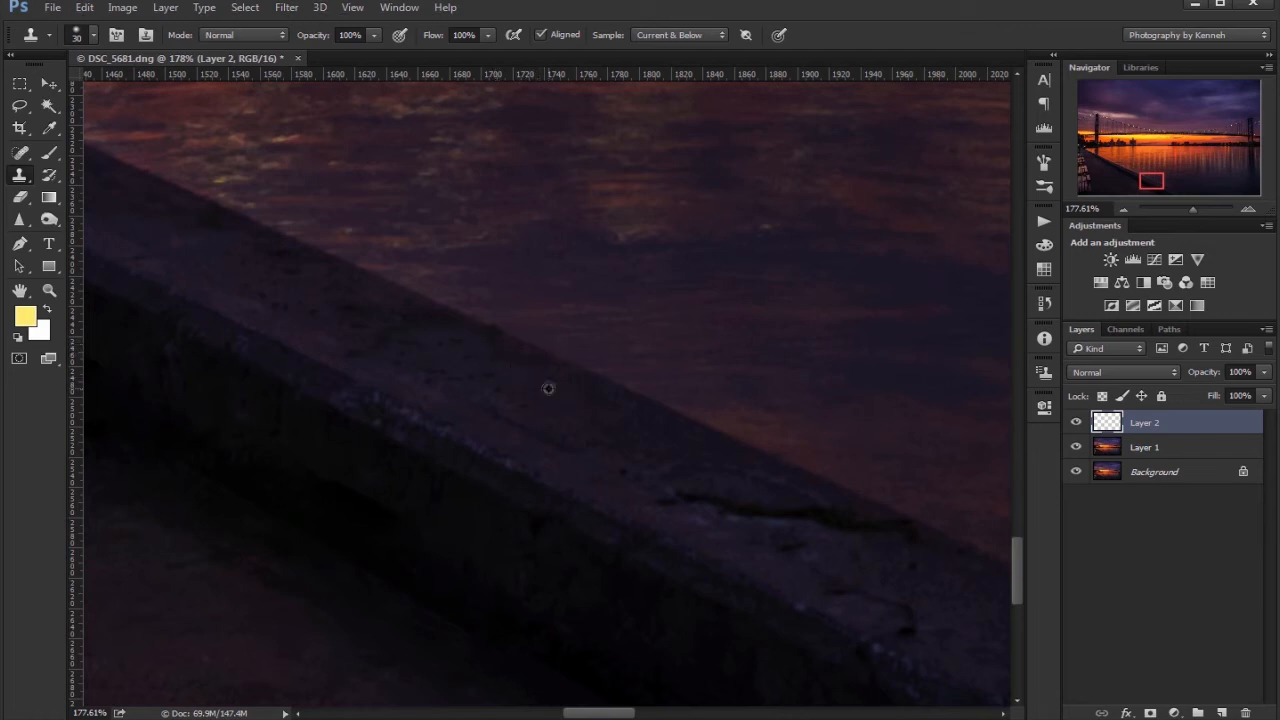
- Clone clean concrete over the near end of the long dark crack farther along the ledge
{"action": "left_click", "coordinate": [548, 388], "text": "alt"}
{"action": "left_click", "coordinate": [641, 479], "text": "alt"}
{"action": "left_click_drag", "start_coordinate": [666, 494], "coordinate": [710, 508]}
{"action": "left_click", "coordinate": [675, 470], "text": "alt"}
{"action": "left_click", "coordinate": [725, 500]}
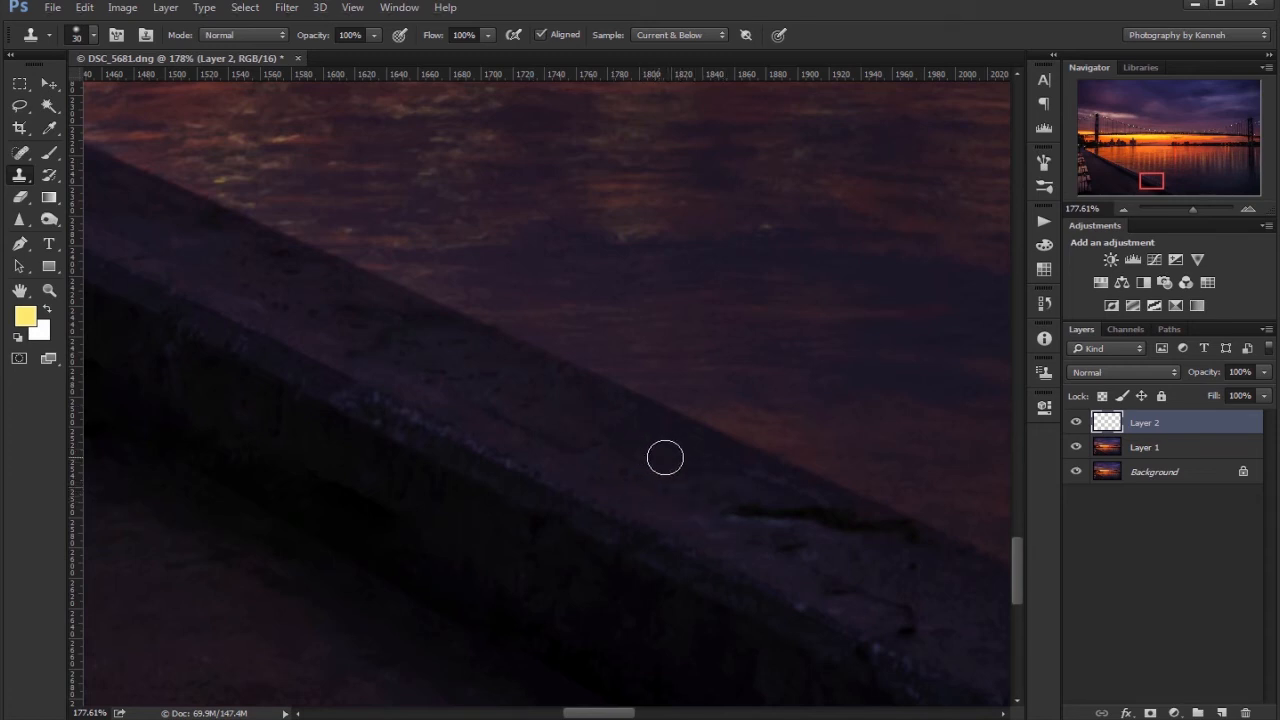
- Clone over the crack's far end at the ledge's water-side edge with a 40 px Clone Stamp
{"action": "left_click_drag", "start_coordinate": [869, 551], "coordinate": [643, 486]}
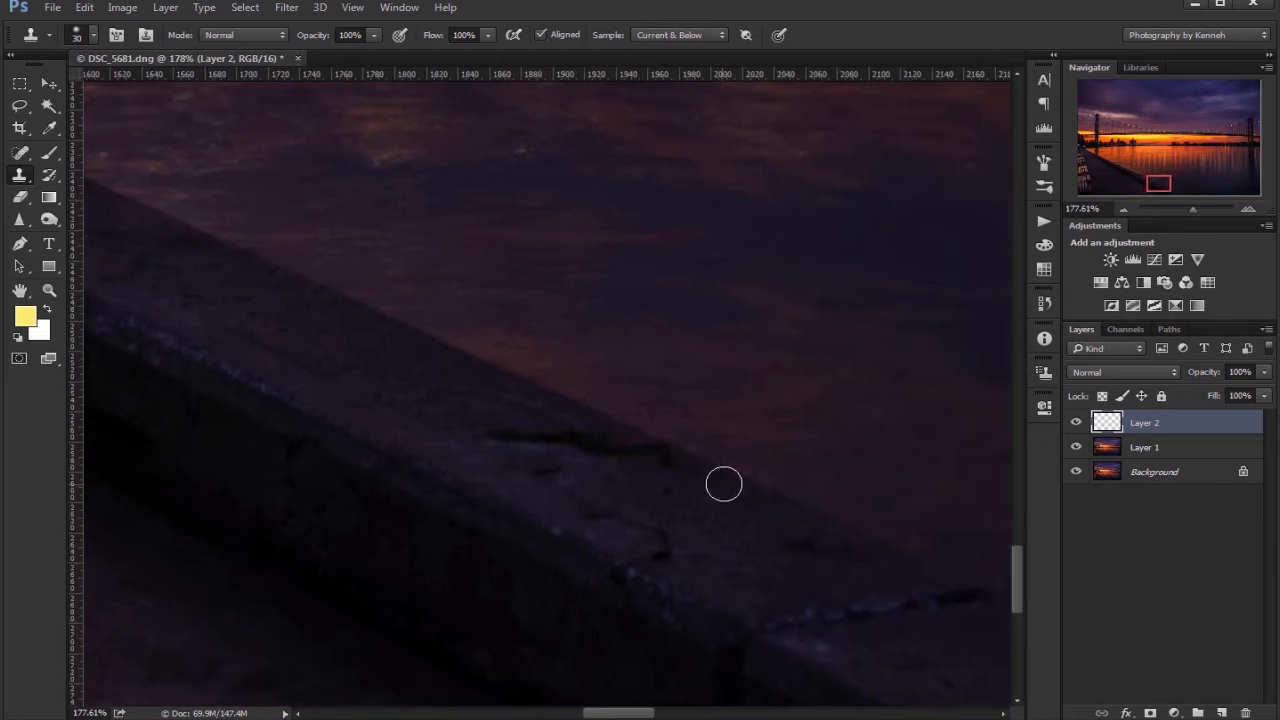
{"action": "key", "text": "bracketright"}
{"action": "left_click", "coordinate": [659, 471], "text": "alt"}
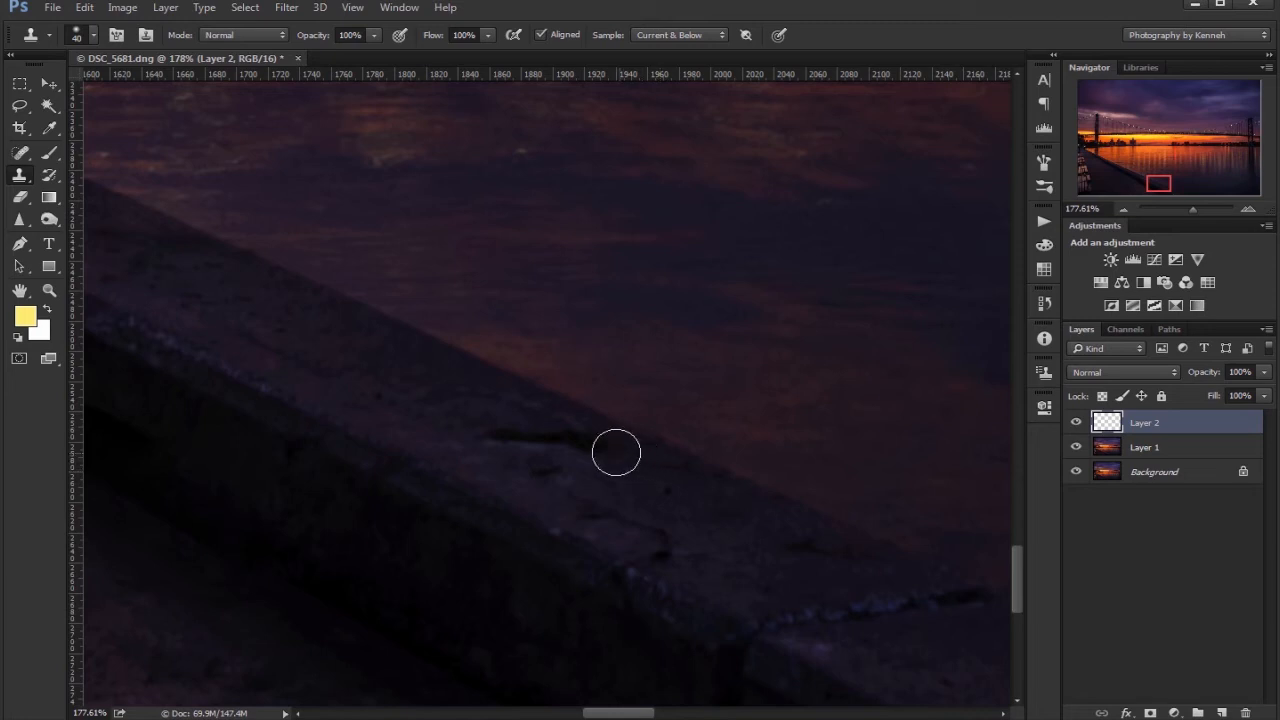
{"action": "left_click_drag", "start_coordinate": [617, 451], "coordinate": [605, 448]}
- Try to lasso the remaining crack with part of the ledge edge and replace it with a fill on Layer 2
{"action": "key", "text": "l"}
{"action": "mouse_move", "coordinate": [782, 434]}
{"action": "left_mouse_down"}
{"action": "mouse_move", "coordinate": [651, 380]}
{"action": "mouse_move", "coordinate": [553, 368]}
{"action": "mouse_move", "coordinate": [502, 382]}
{"action": "mouse_move", "coordinate": [470, 415]}
{"action": "mouse_move", "coordinate": [653, 487]}
{"action": "mouse_move", "coordinate": [784, 499]}
{"action": "mouse_move", "coordinate": [768, 422]}
{"action": "left_mouse_up"}
{"action": "mouse_move", "coordinate": [705, 462]}
{"action": "left_mouse_down"}
{"action": "mouse_move", "coordinate": [379, 318]}
{"action": "mouse_move", "coordinate": [513, 422]}
{"action": "left_mouse_up"}
{"action": "mouse_move", "coordinate": [601, 470]}
{"action": "left_mouse_down"}
{"action": "mouse_move", "coordinate": [806, 528]}
{"action": "mouse_move", "coordinate": [795, 518]}
{"action": "left_mouse_up"}
{"action": "right_click", "coordinate": [700, 472]}
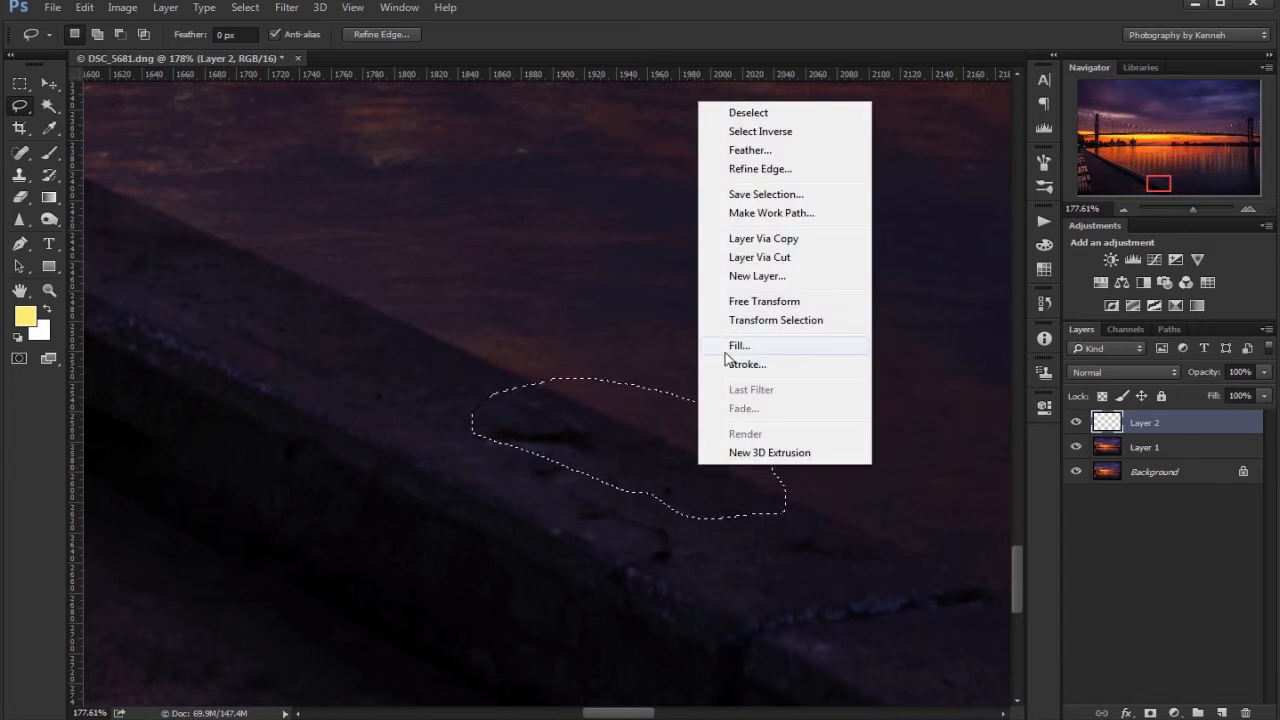
{"action": "left_click", "coordinate": [726, 344]}
{"action": "left_click", "coordinate": [436, 177]}
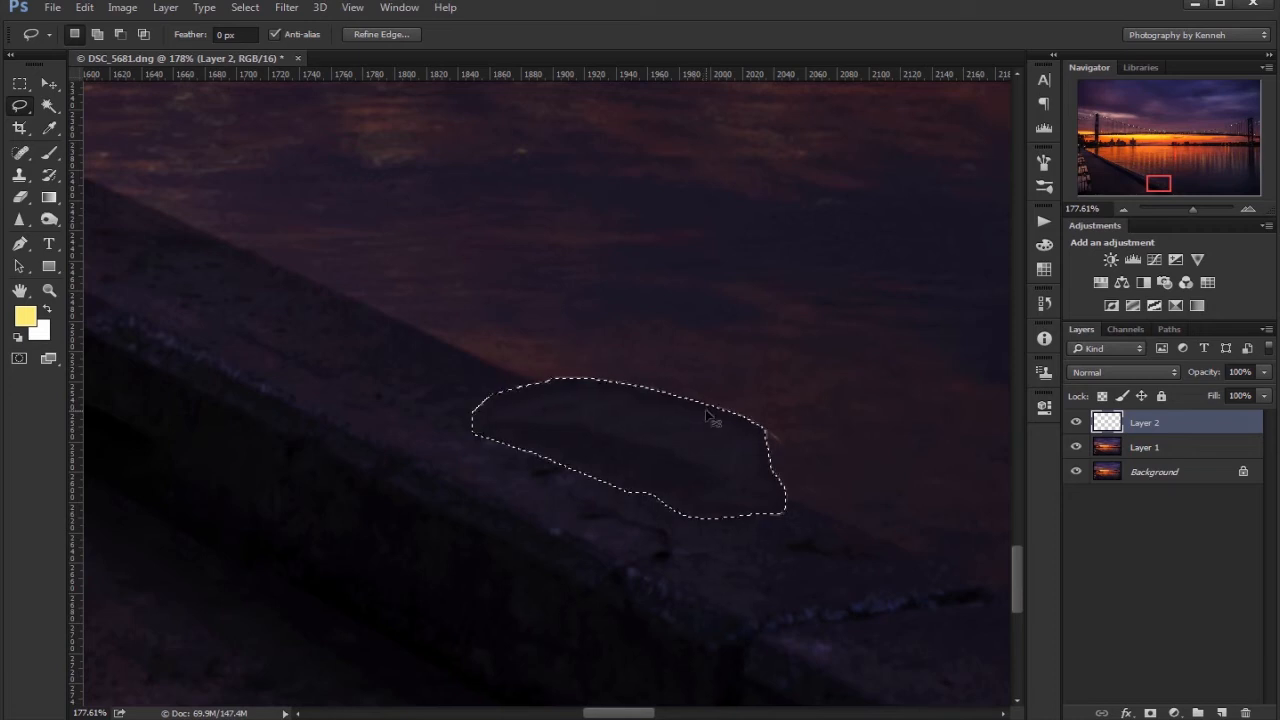
{"action": "key", "text": "ctrl+d"}
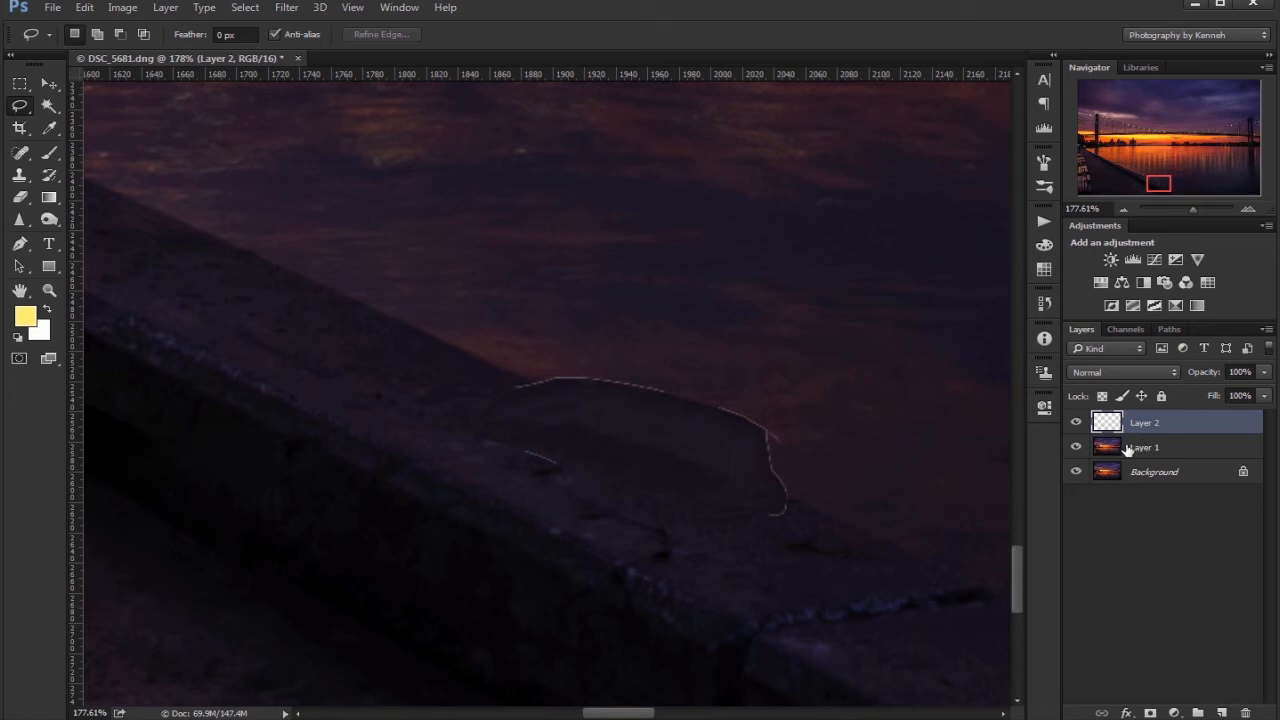
- Undo the deselection, the fill and the lasso selection around the crack
{"action": "key", "text": "ctrl+z"}
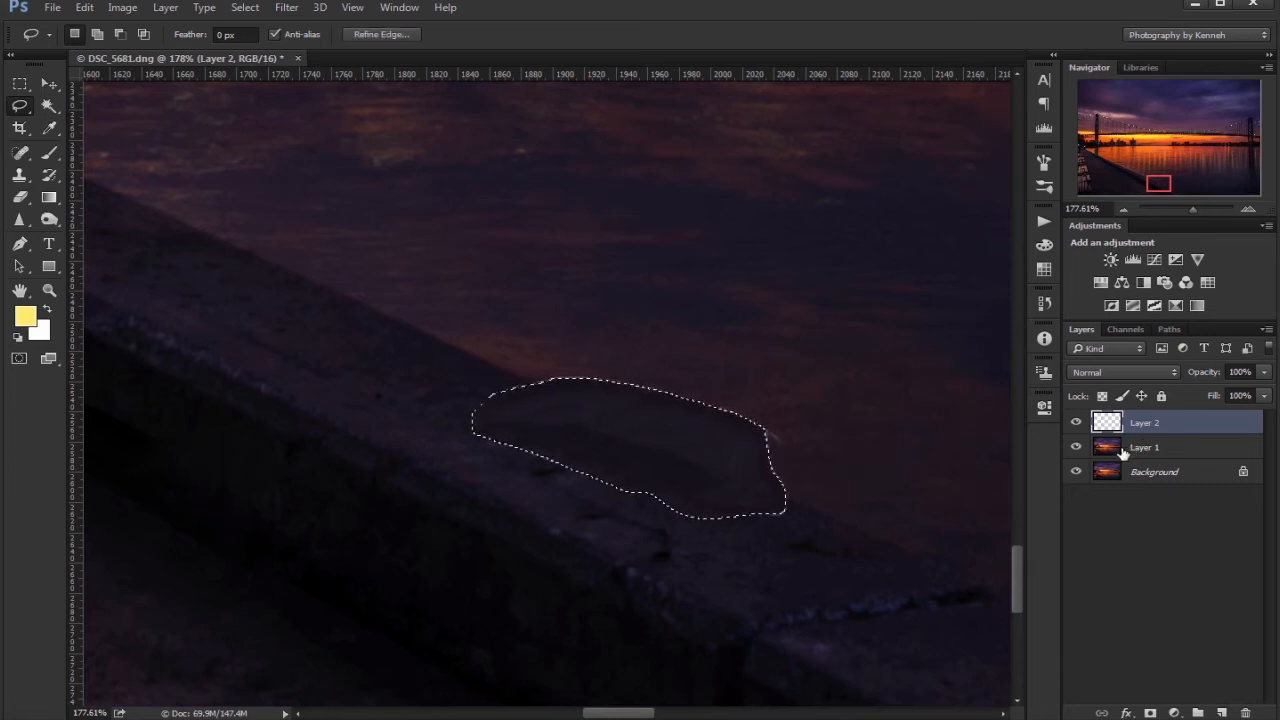
{"action": "key", "text": "ctrl+alt+z"}
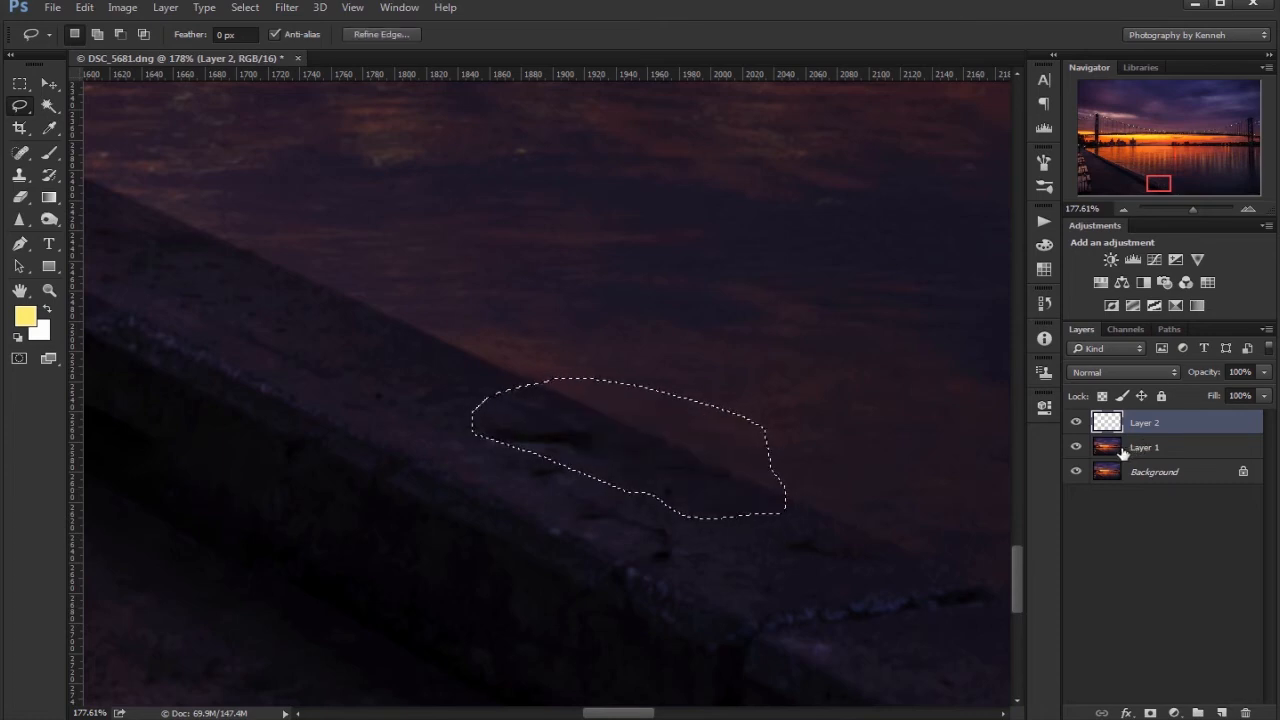
{"action": "key", "text": "ctrl+alt+z"}
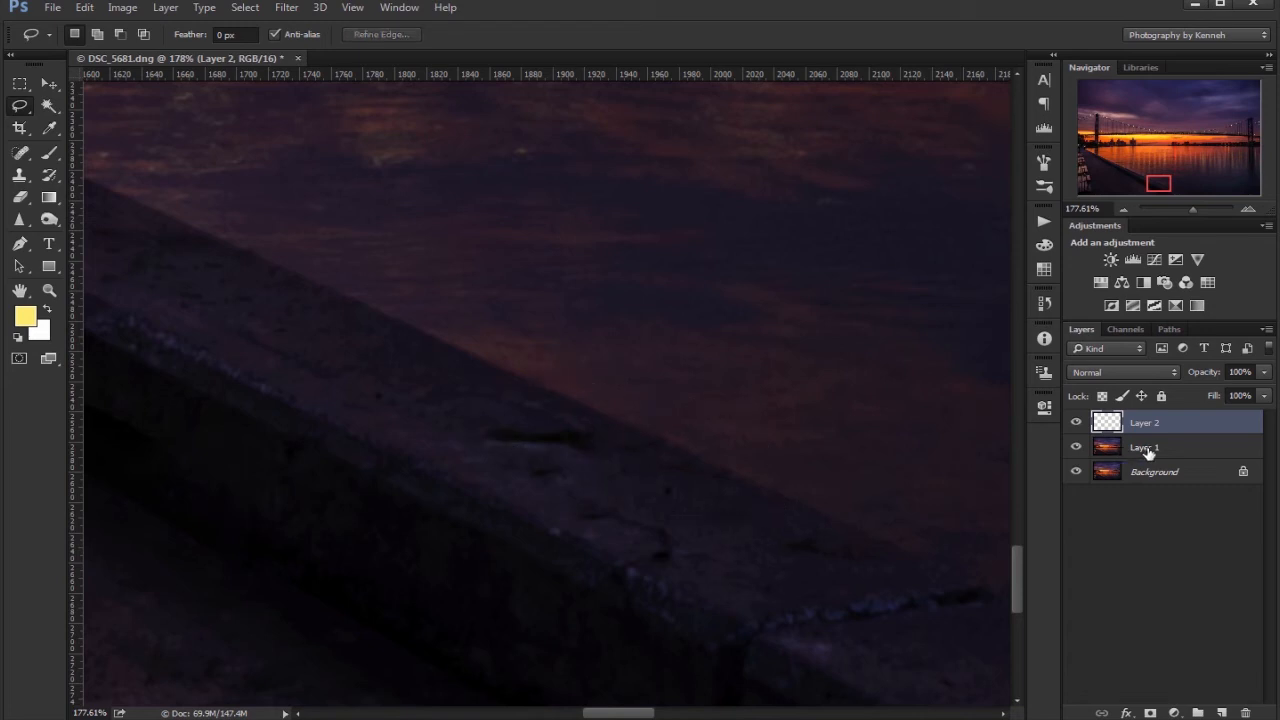
- Try to lasso the dark crack with part of the ledge edge and replace it with a Content-Aware fill on Layer 1
{"action": "left_click", "coordinate": [1148, 452]}
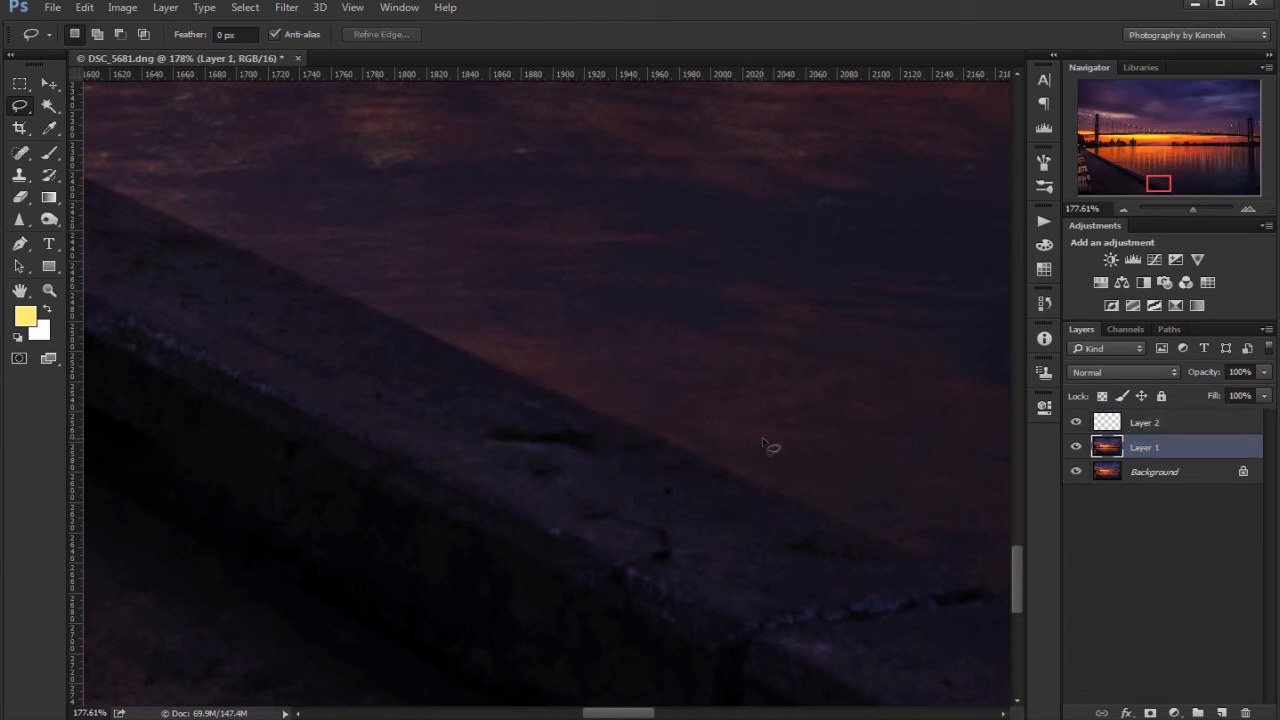
{"action": "mouse_move", "coordinate": [760, 440]}
{"action": "left_mouse_down"}
{"action": "mouse_move", "coordinate": [592, 353]}
{"action": "mouse_move", "coordinate": [477, 377]}
{"action": "mouse_move", "coordinate": [458, 411]}
{"action": "mouse_move", "coordinate": [485, 454]}
{"action": "mouse_move", "coordinate": [631, 474]}
{"action": "mouse_move", "coordinate": [698, 518]}
{"action": "mouse_move", "coordinate": [762, 446]}
{"action": "left_mouse_up"}
{"action": "right_click", "coordinate": [621, 442]}
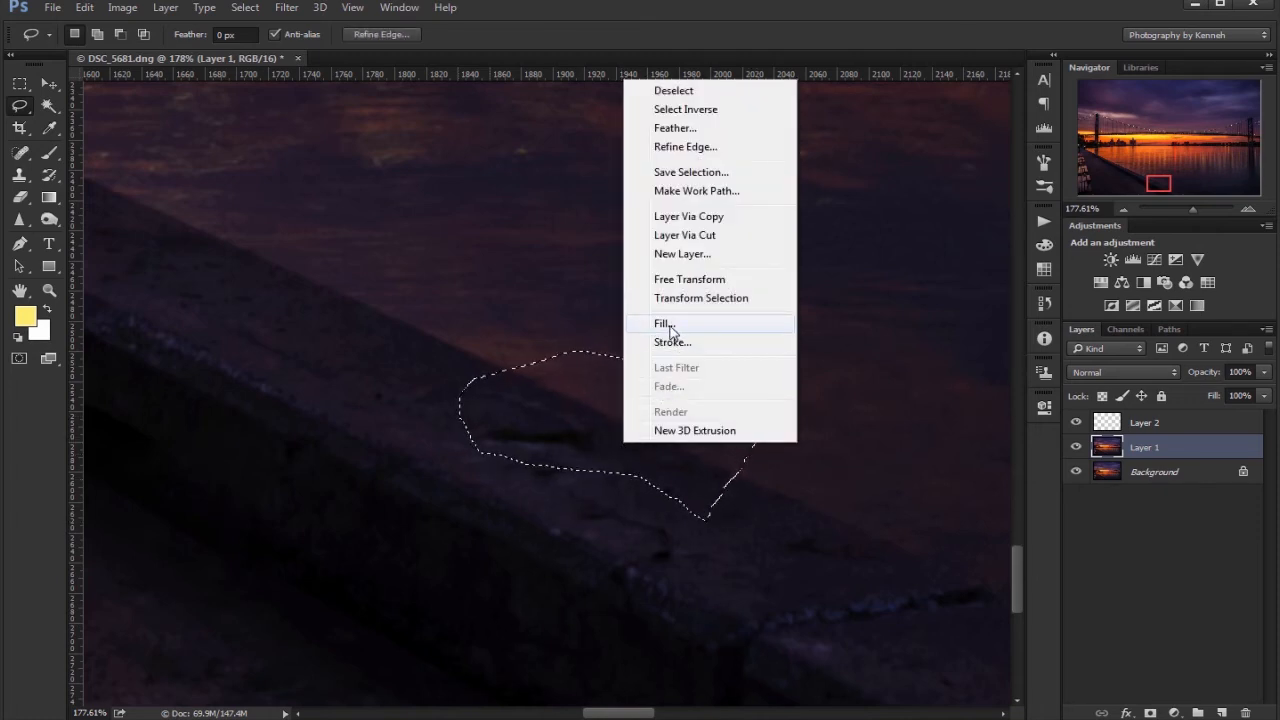
{"action": "left_click", "coordinate": [664, 323]}
{"action": "left_click", "coordinate": [437, 181]}
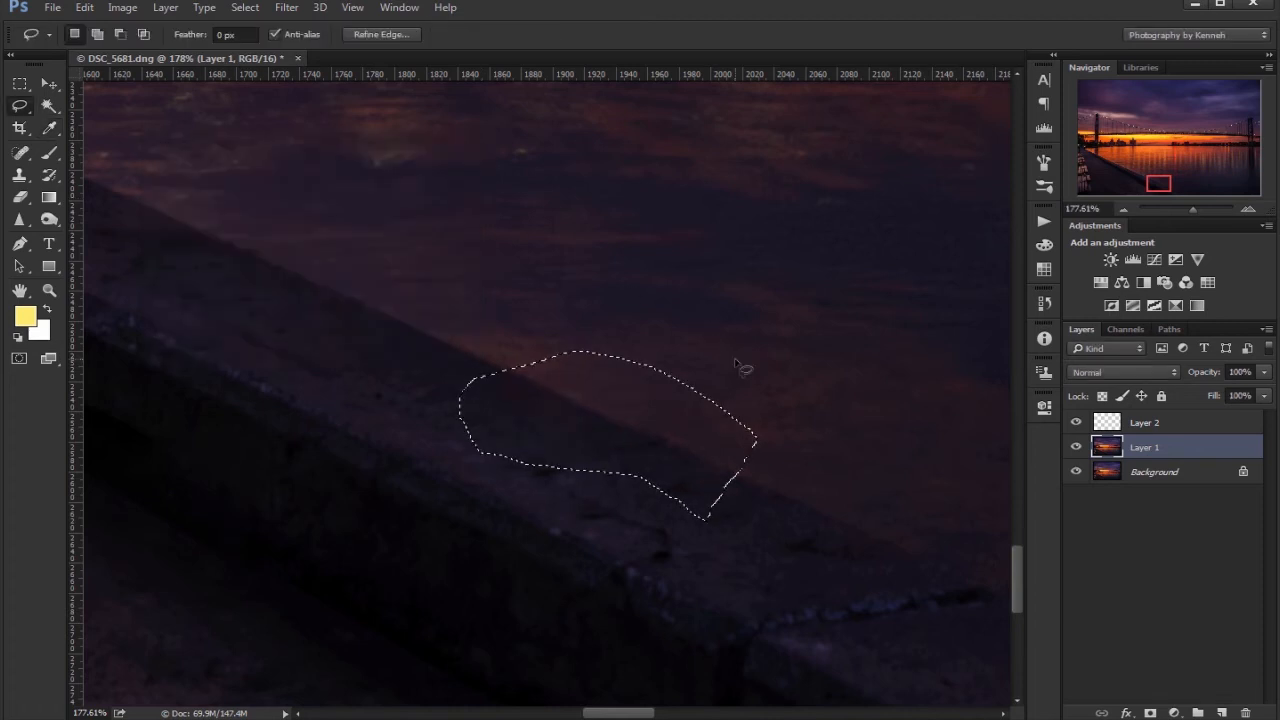
{"action": "key", "text": "ctrl+d"}
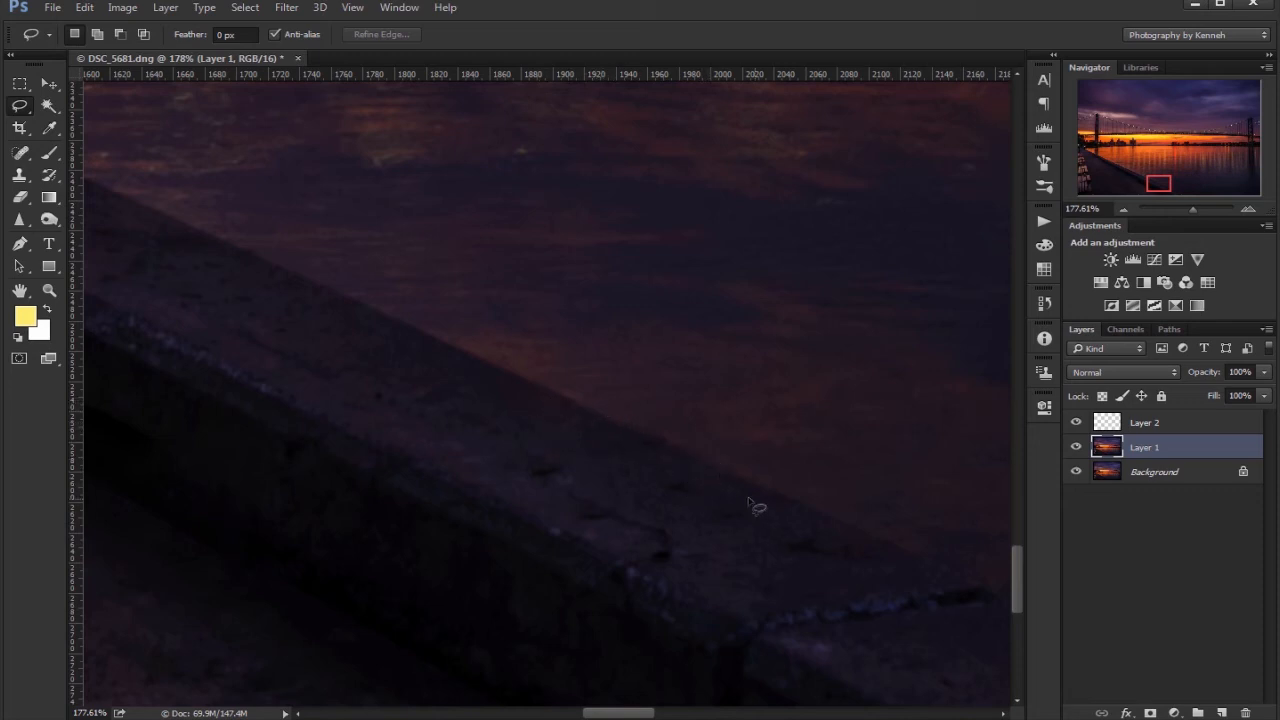
- Compare the filled ledge by toggling Layer 1's visibility, then undo the fill and clear the selection
{"action": "left_click", "coordinate": [1077, 449]}
{"action": "left_click", "coordinate": [1077, 449]}
{"action": "left_click", "coordinate": [1077, 449]}
{"action": "left_click", "coordinate": [1077, 449]}
{"action": "key", "text": "ctrl+alt+z"}
{"action": "key", "text": "ctrl+alt+z"}
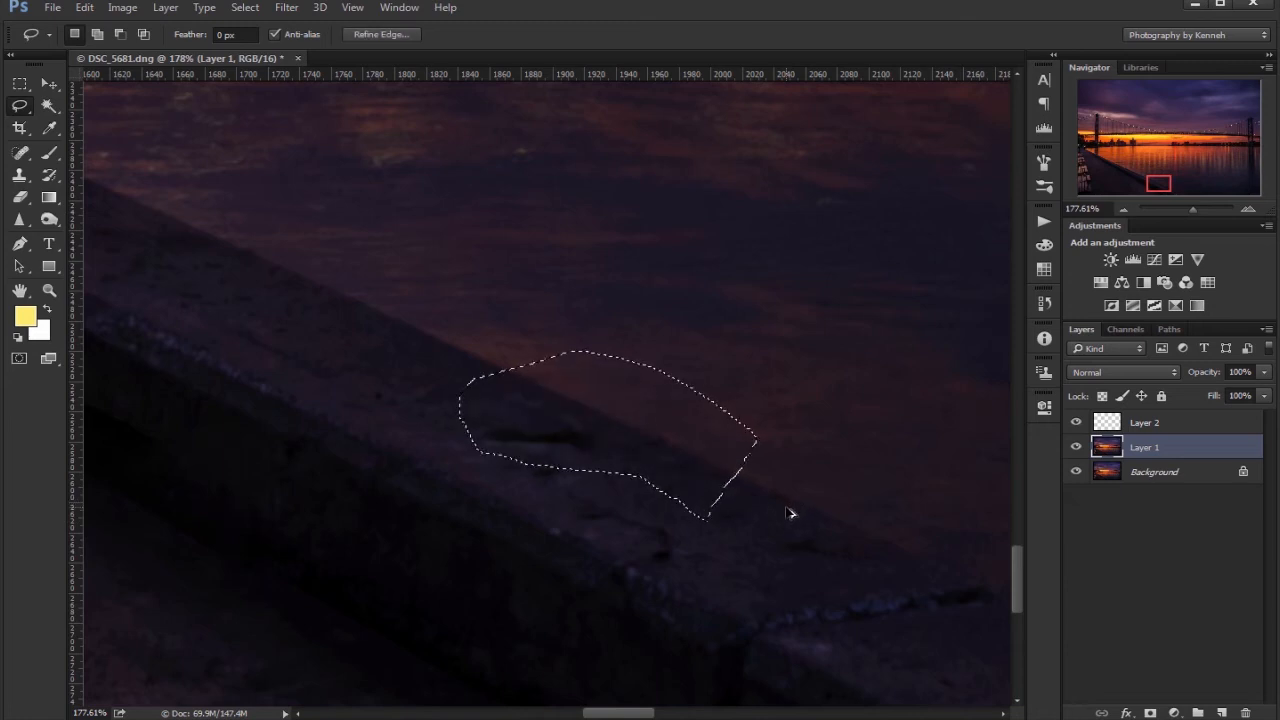
{"action": "key", "text": "ctrl+d"}
- Clone clean concrete over the long dark crack on the ledge with a 40 px Clone Stamp on Layer 2
{"action": "left_click", "coordinate": [1160, 424]}
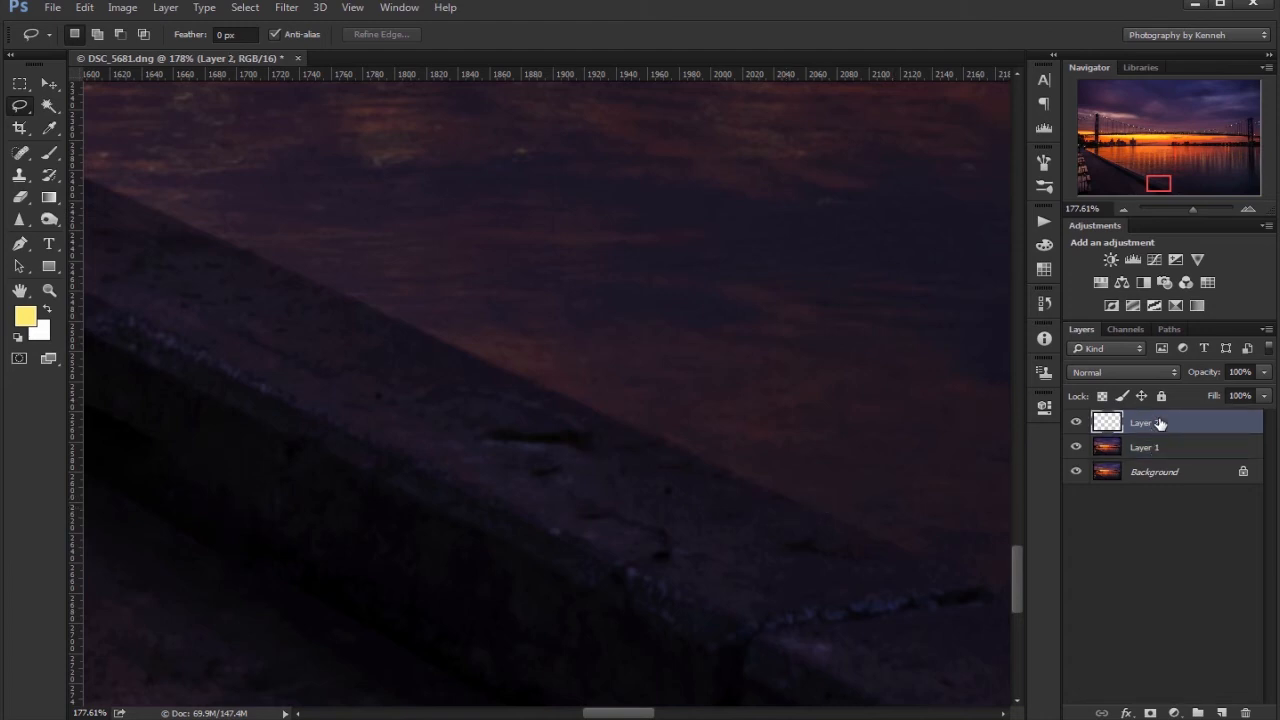
{"action": "key", "text": "s"}
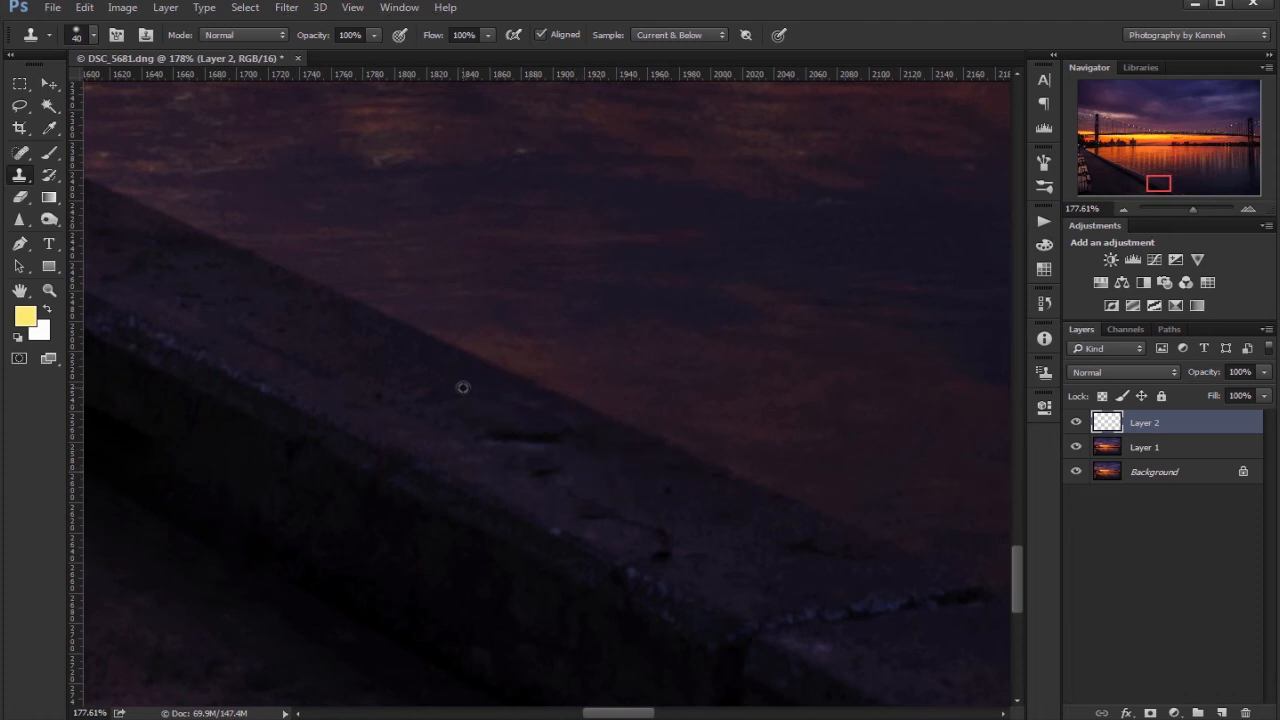
{"action": "left_click", "coordinate": [461, 388], "text": "alt"}
{"action": "mouse_move", "coordinate": [510, 431]}
{"action": "left_mouse_down"}
{"action": "mouse_move", "coordinate": [538, 434]}
{"action": "mouse_move", "coordinate": [535, 412]}
{"action": "mouse_move", "coordinate": [552, 420]}
{"action": "left_mouse_up"}
{"action": "left_click", "coordinate": [472, 408], "text": "alt"}
{"action": "left_click", "coordinate": [470, 405], "text": "alt"}
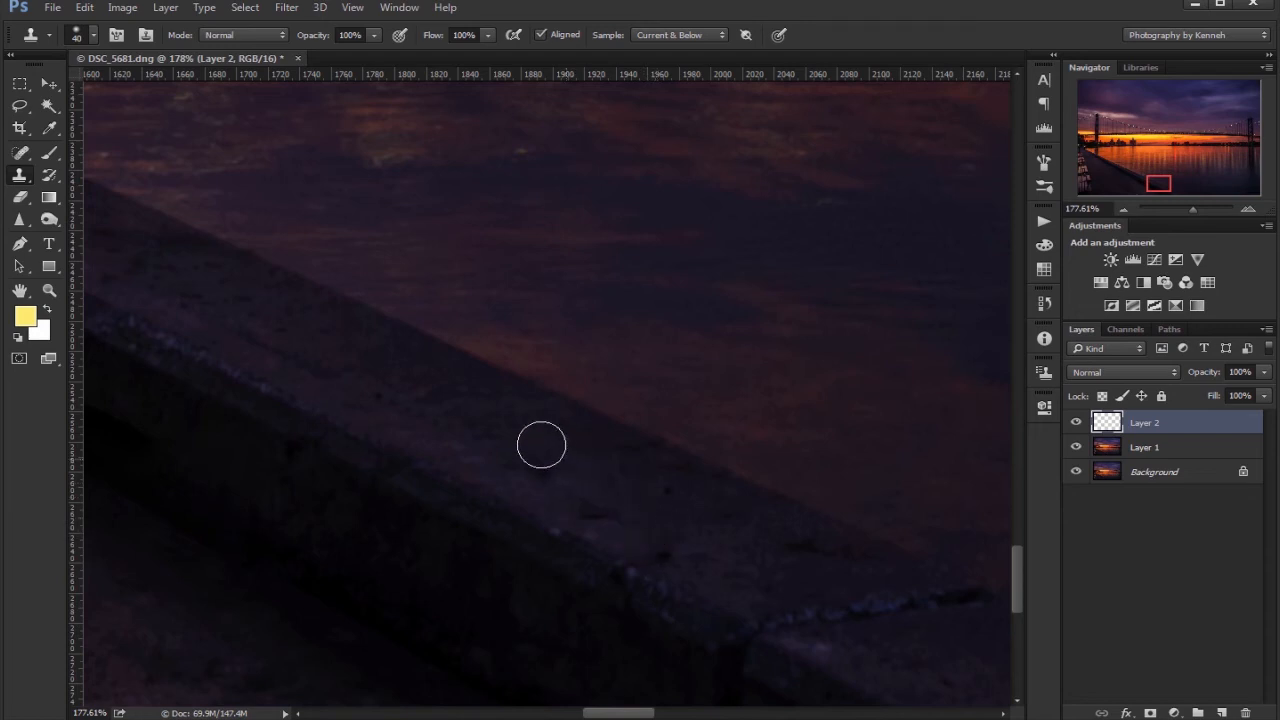
- Clone nearby concrete over the small dark marks just below the removed crack on the ledge
{"action": "left_click", "coordinate": [523, 434], "text": "alt"}
{"action": "left_click", "coordinate": [544, 464]}
{"action": "left_click", "coordinate": [544, 466]}
{"action": "left_click", "coordinate": [544, 437], "text": "alt"}
{"action": "left_click", "coordinate": [596, 497]}
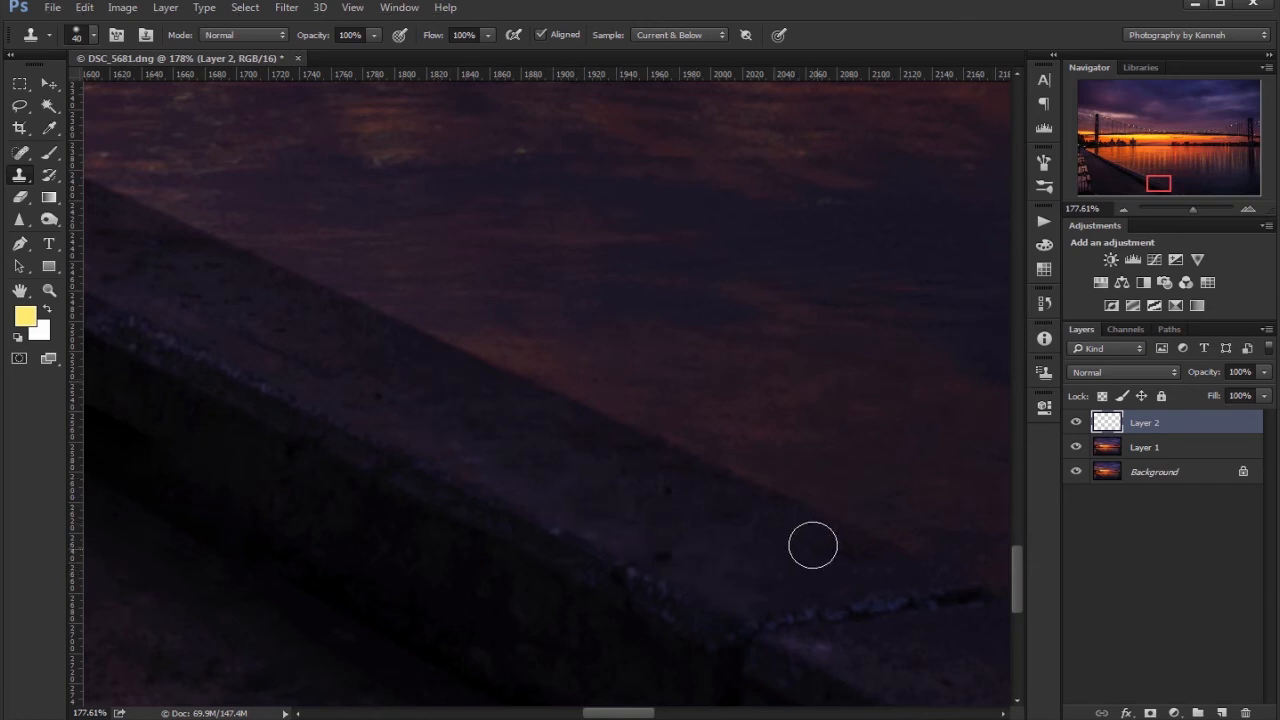
- Remove the pale debris near the walkway's bottom edge with a lasso selection and a Content-Aware fill on Layer 1
{"action": "scroll", "coordinate": [374, 472], "scroll_direction": "down", "scroll_amount": 5}
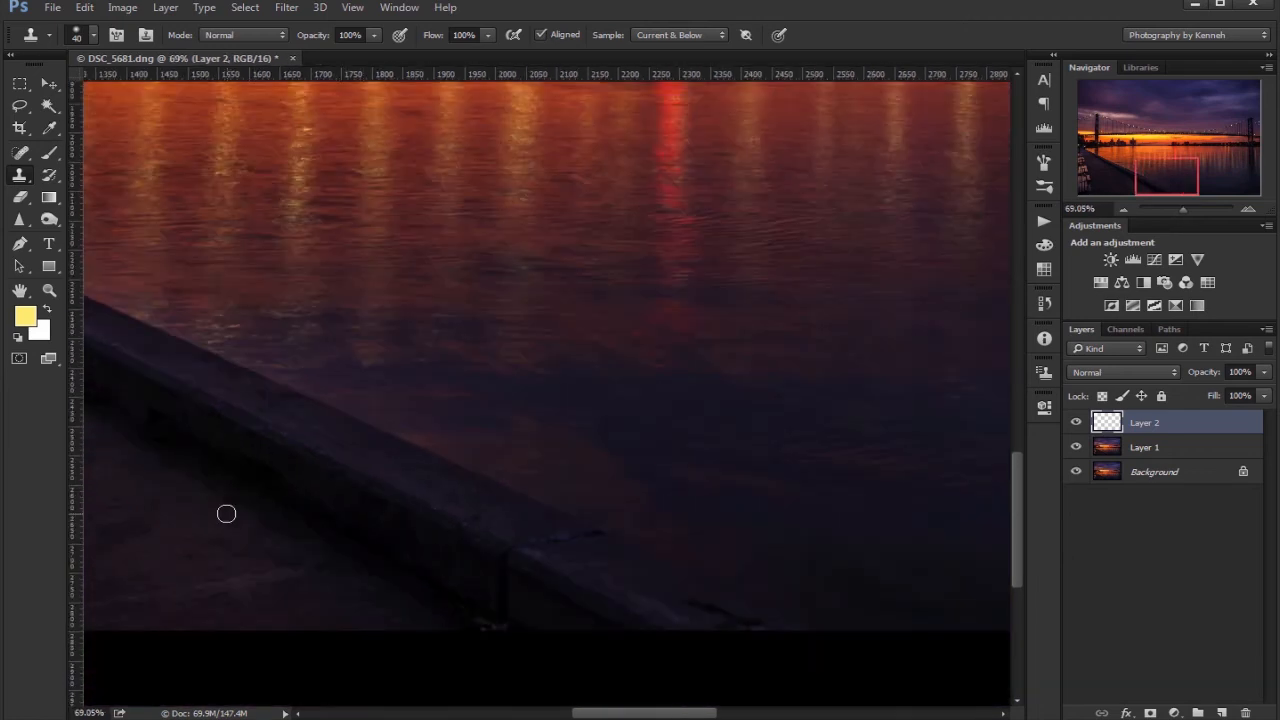
{"action": "left_click_drag", "start_coordinate": [227, 503], "coordinate": [611, 546]}
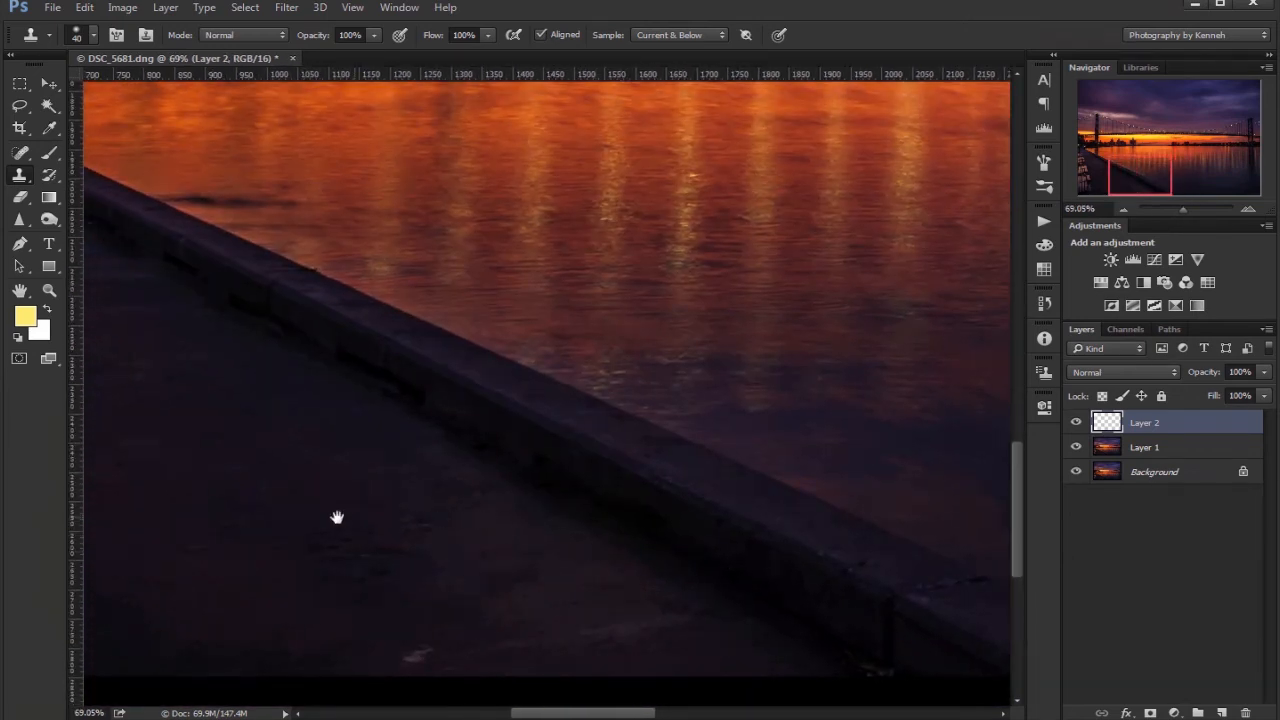
{"action": "scroll", "coordinate": [380, 606], "scroll_direction": "up", "scroll_amount": 4}
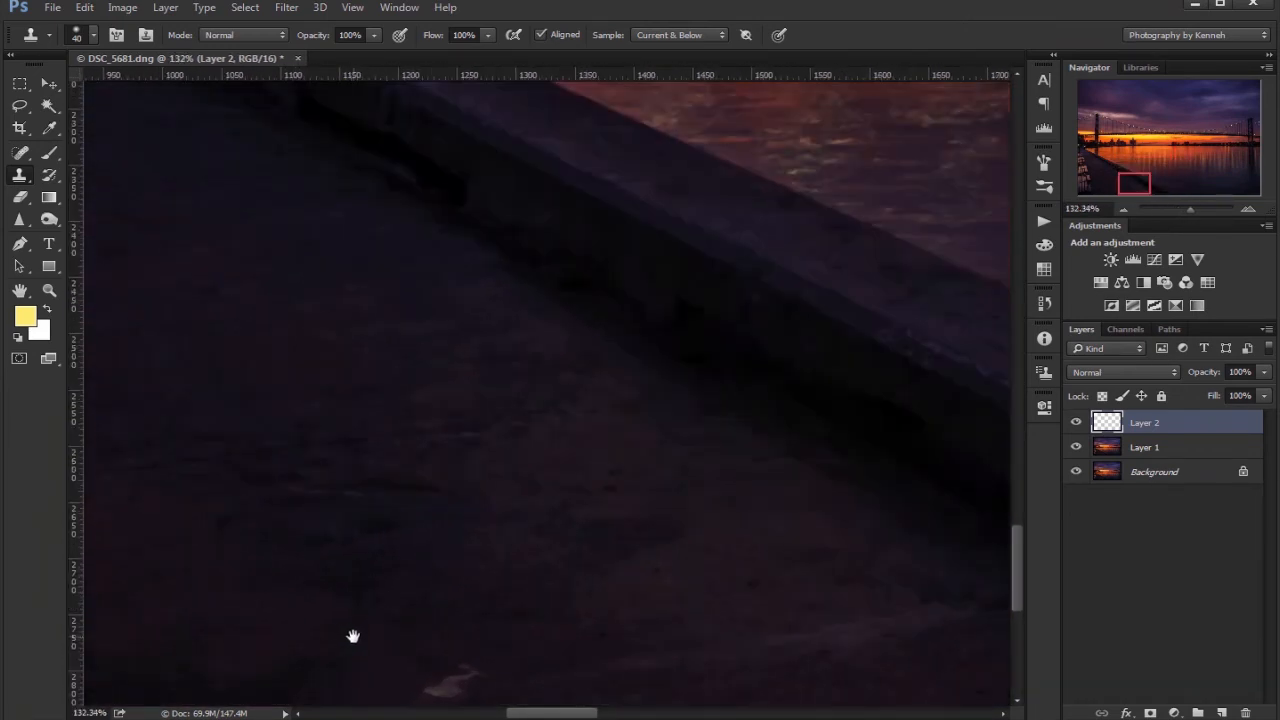
{"action": "left_click_drag", "start_coordinate": [351, 634], "coordinate": [410, 438]}
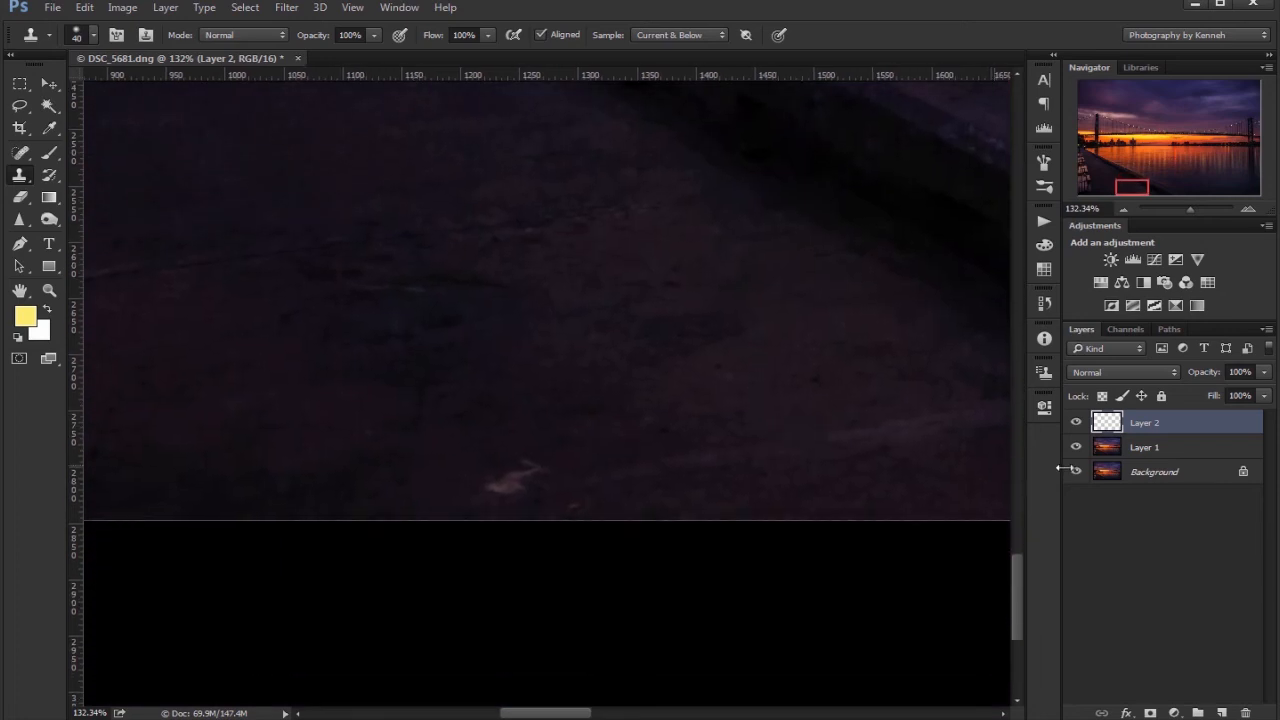
{"action": "left_click", "coordinate": [1165, 450]}
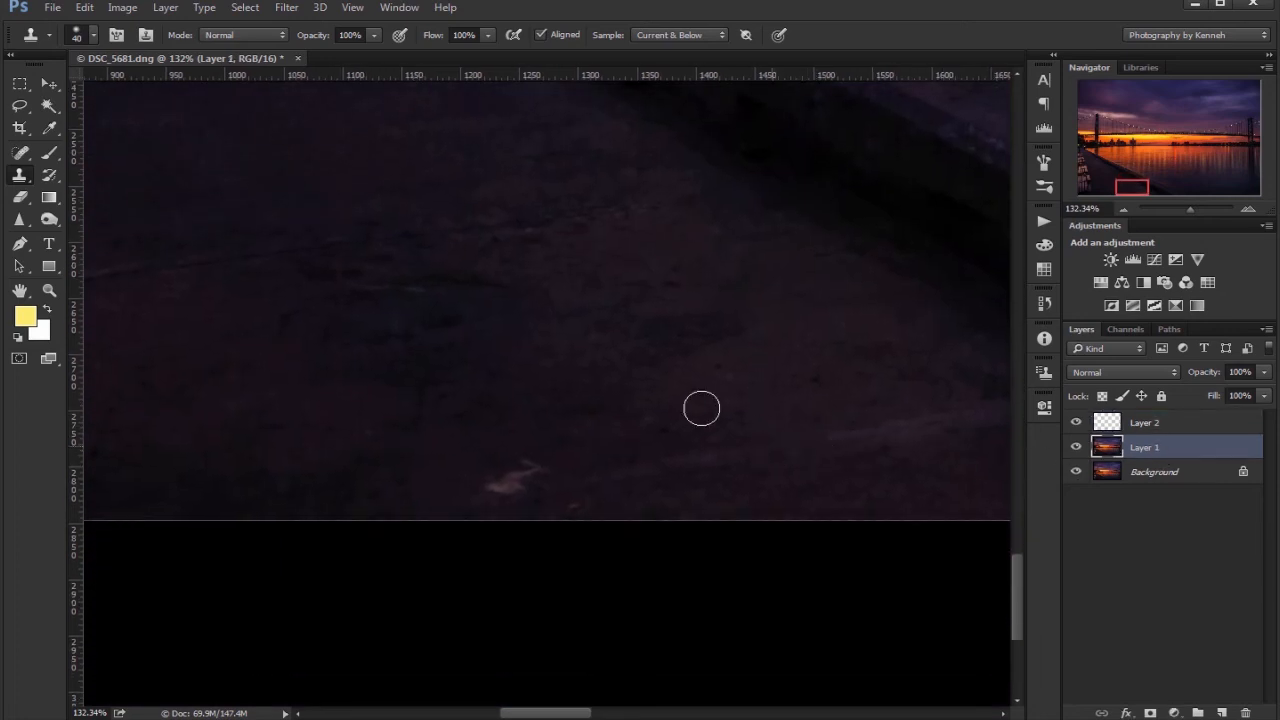
{"action": "key", "text": "l"}
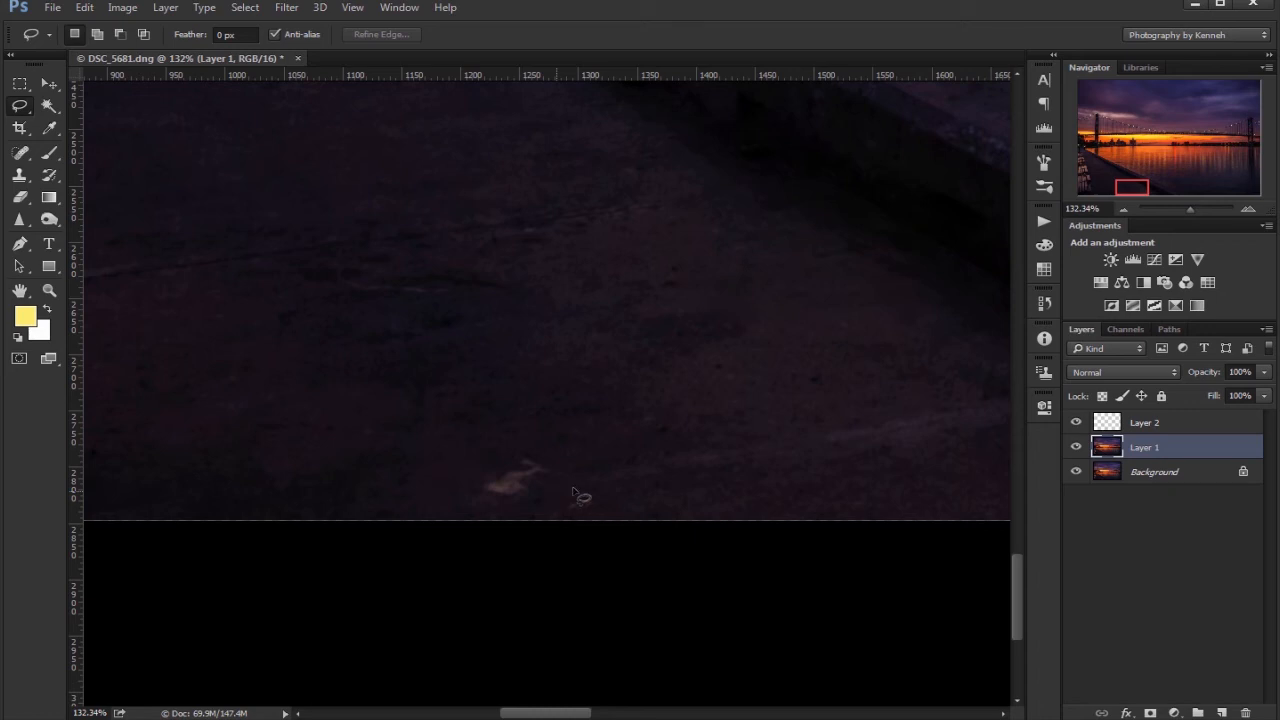
{"action": "mouse_move", "coordinate": [560, 490]}
{"action": "left_mouse_down"}
{"action": "mouse_move", "coordinate": [563, 420]}
{"action": "mouse_move", "coordinate": [451, 457]}
{"action": "mouse_move", "coordinate": [471, 491]}
{"action": "mouse_move", "coordinate": [518, 512]}
{"action": "mouse_move", "coordinate": [572, 504]}
{"action": "mouse_move", "coordinate": [558, 490]}
{"action": "left_mouse_up"}
{"action": "right_click", "coordinate": [538, 467]}
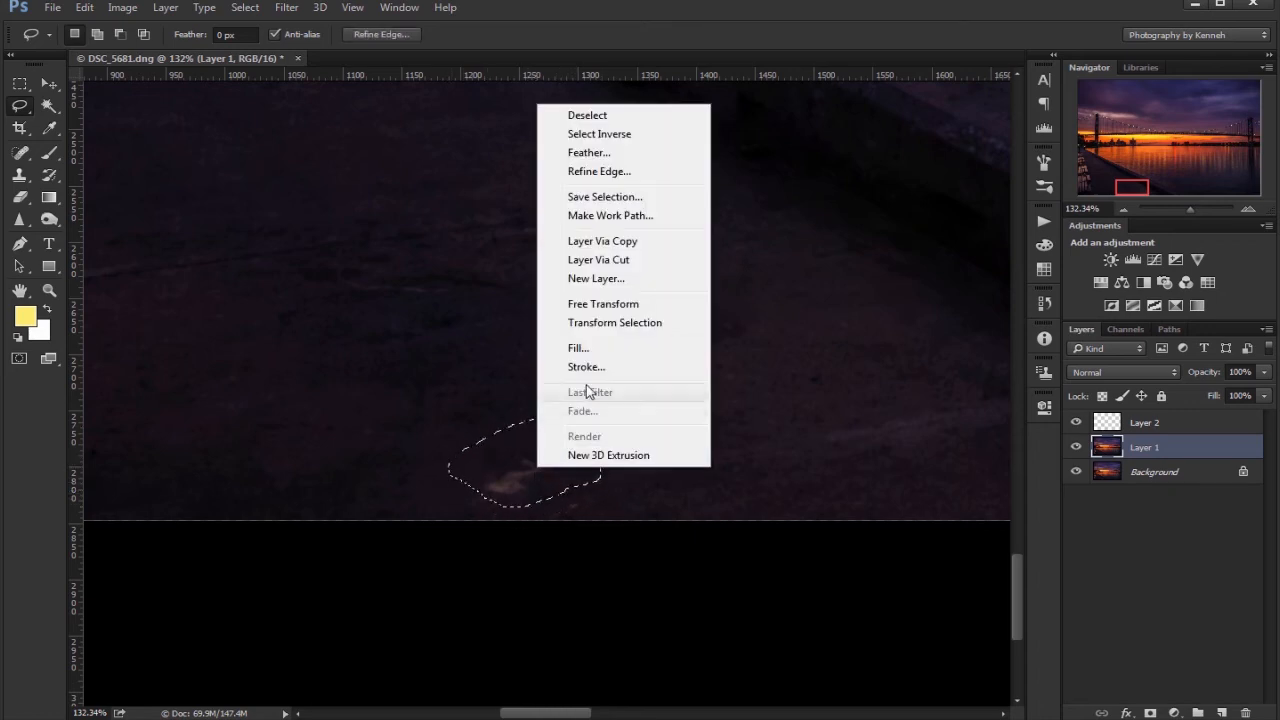
{"action": "left_click", "coordinate": [580, 348]}
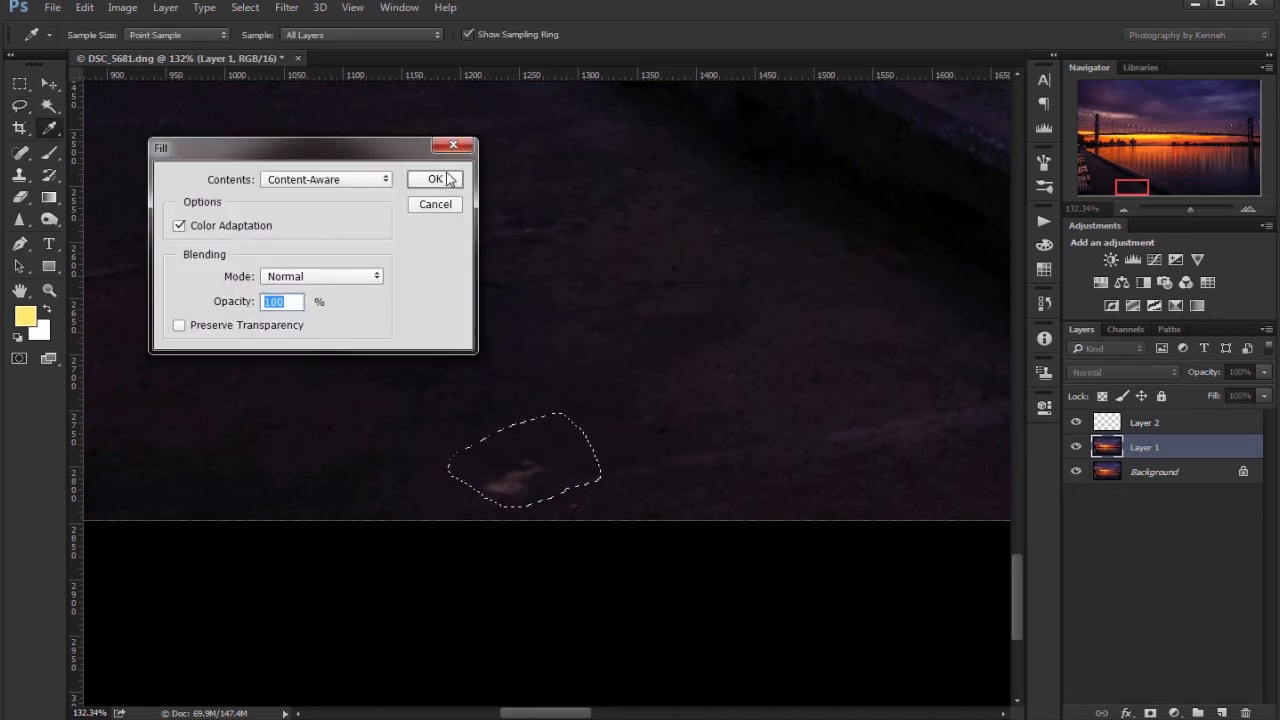
{"action": "left_click", "coordinate": [447, 177]}
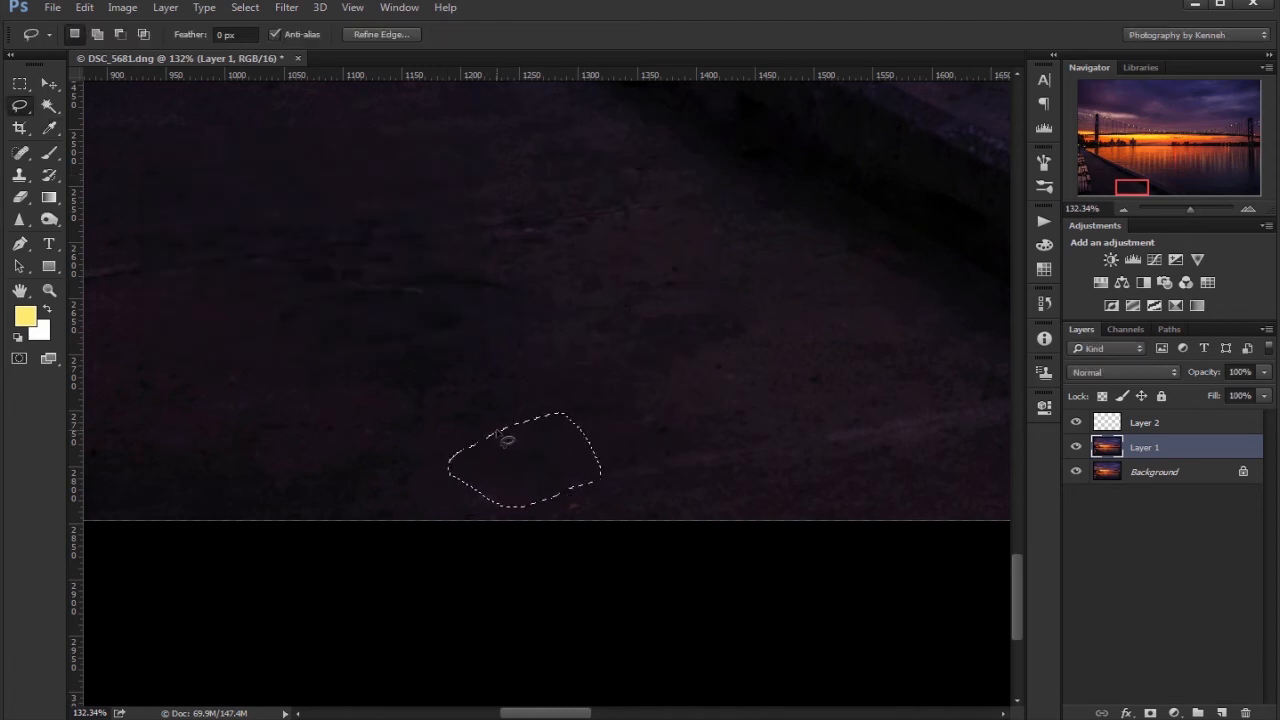
{"action": "key", "text": "ctrl+d"}
- Compare the whole retouched photo with the original by hiding and reshowing the layers above Background
{"action": "scroll", "coordinate": [510, 435], "scroll_direction": "down", "scroll_amount": 3}
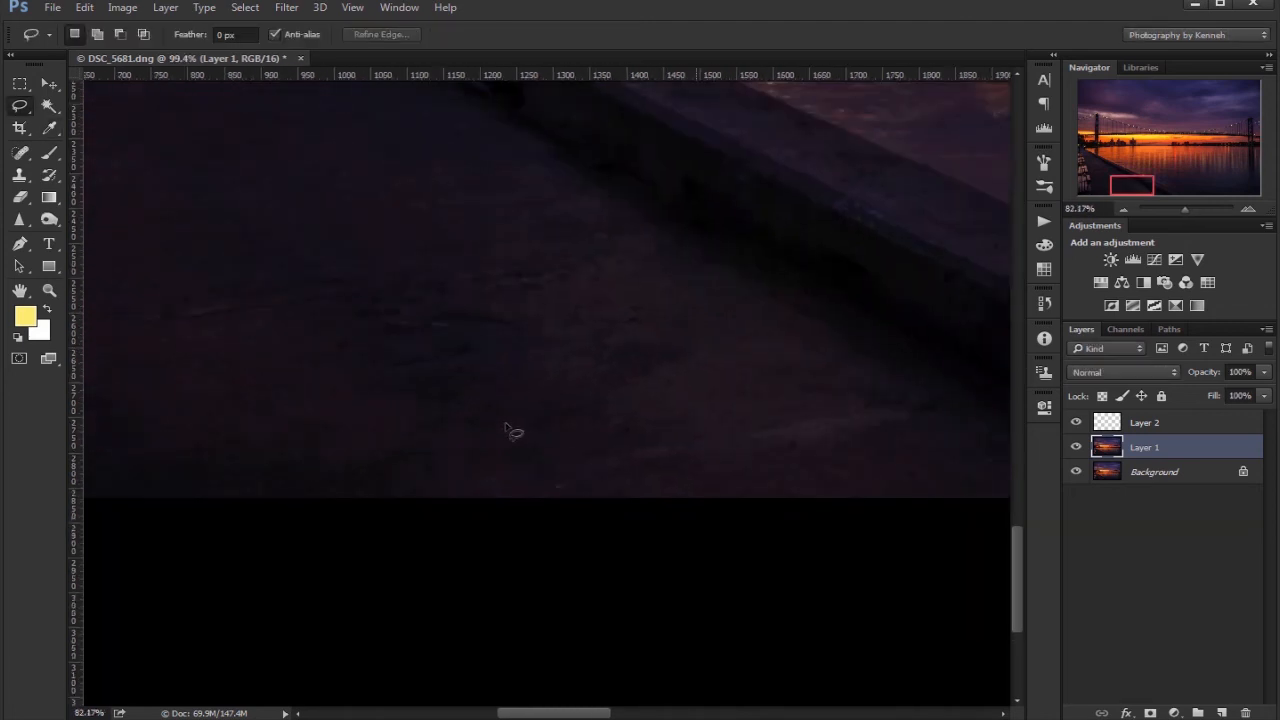
{"action": "scroll", "coordinate": [510, 432], "scroll_direction": "down", "scroll_amount": 5}
{"action": "scroll", "coordinate": [345, 602], "scroll_direction": "up", "scroll_amount": 2}
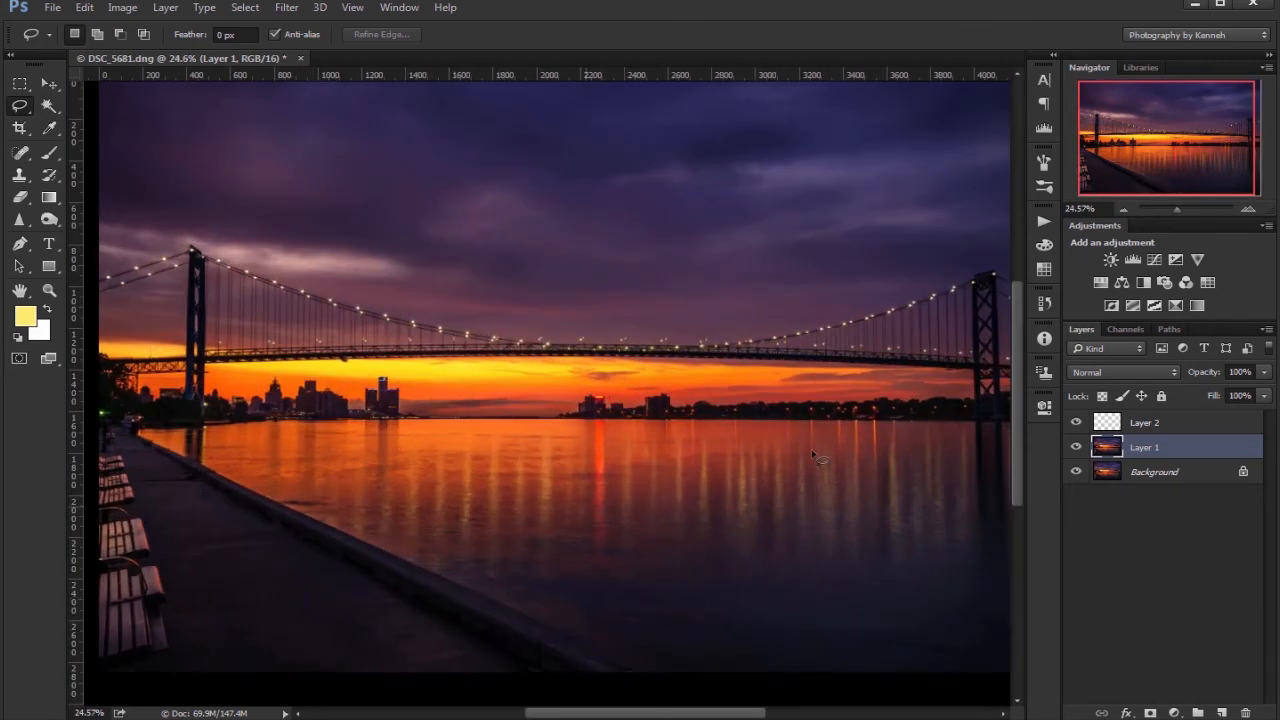
{"action": "left_click", "coordinate": [1076, 447]}
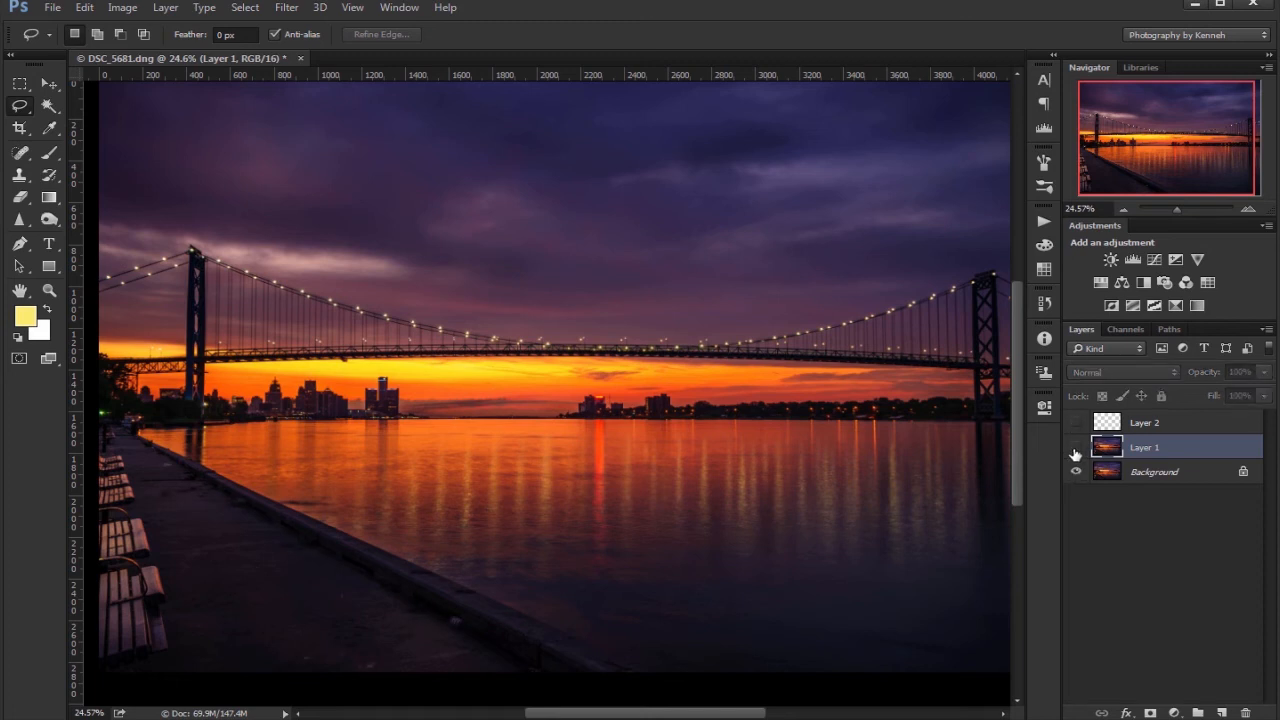
{"action": "left_click", "coordinate": [1076, 447]}
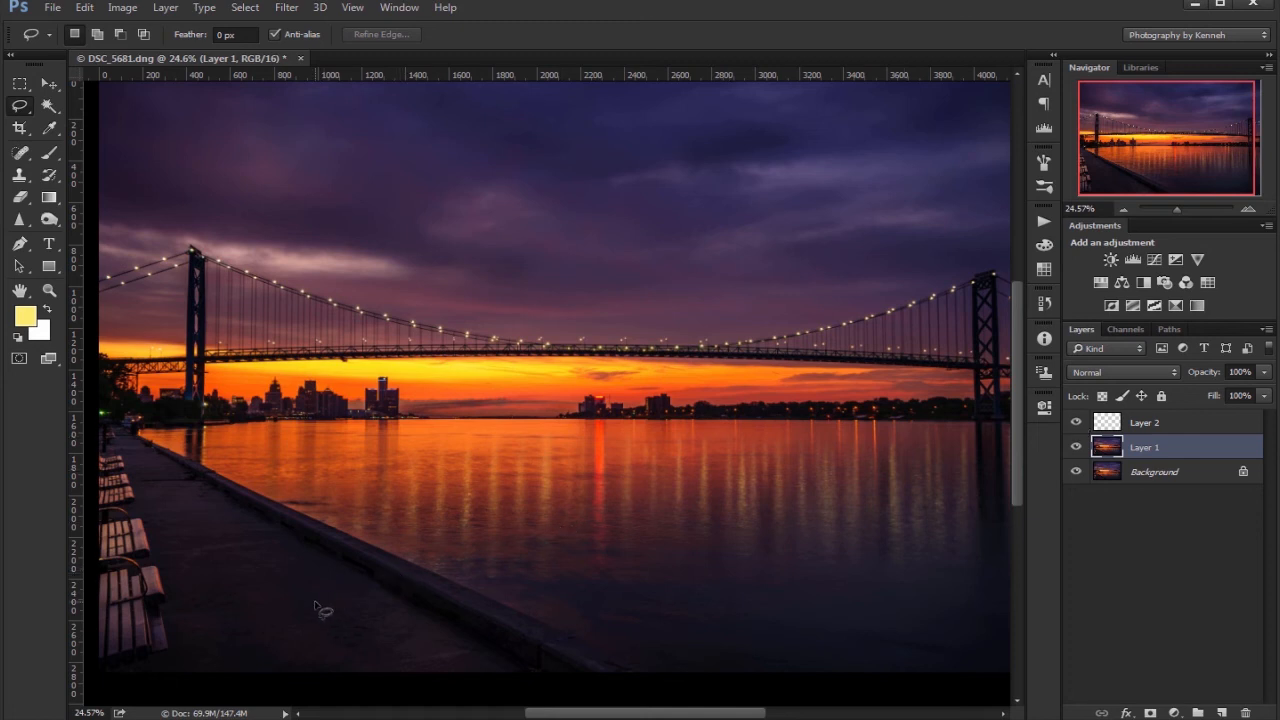
- Close DSC_5681.dng, saving its changes, and return to Lightroom
{"action": "key", "text": "ctrl+w"}
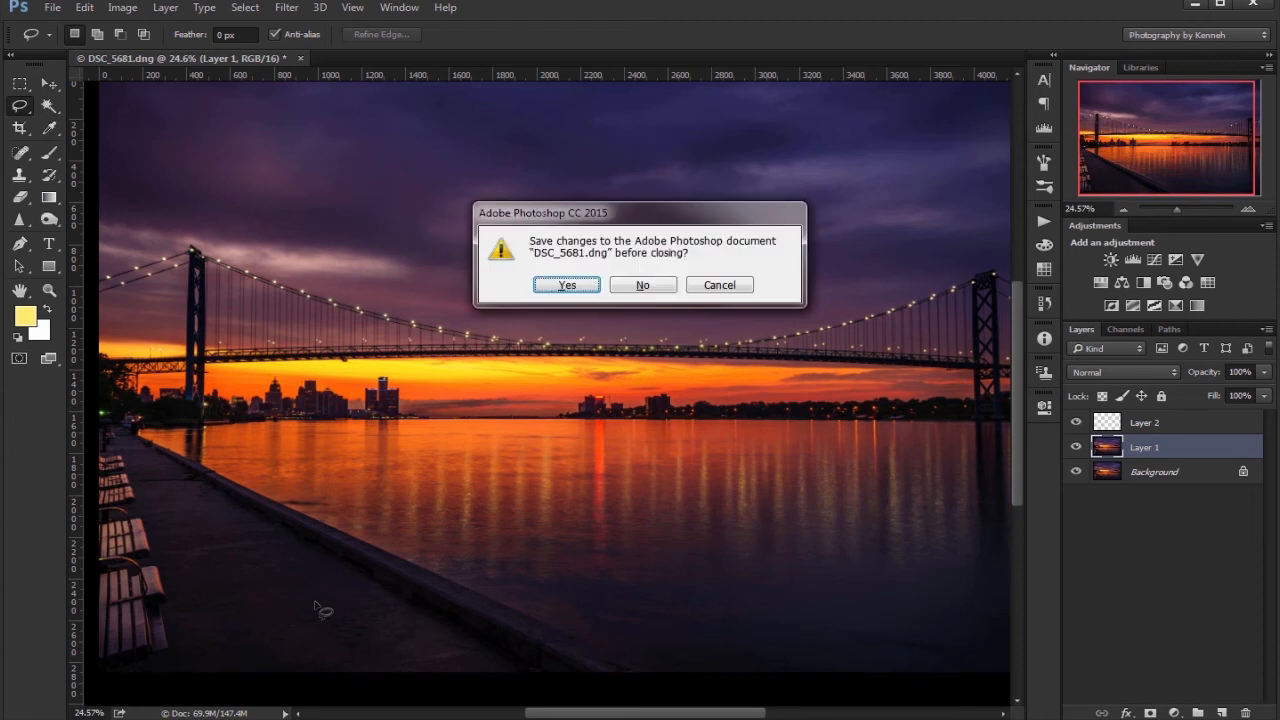
{"action": "left_click", "coordinate": [553, 285]}
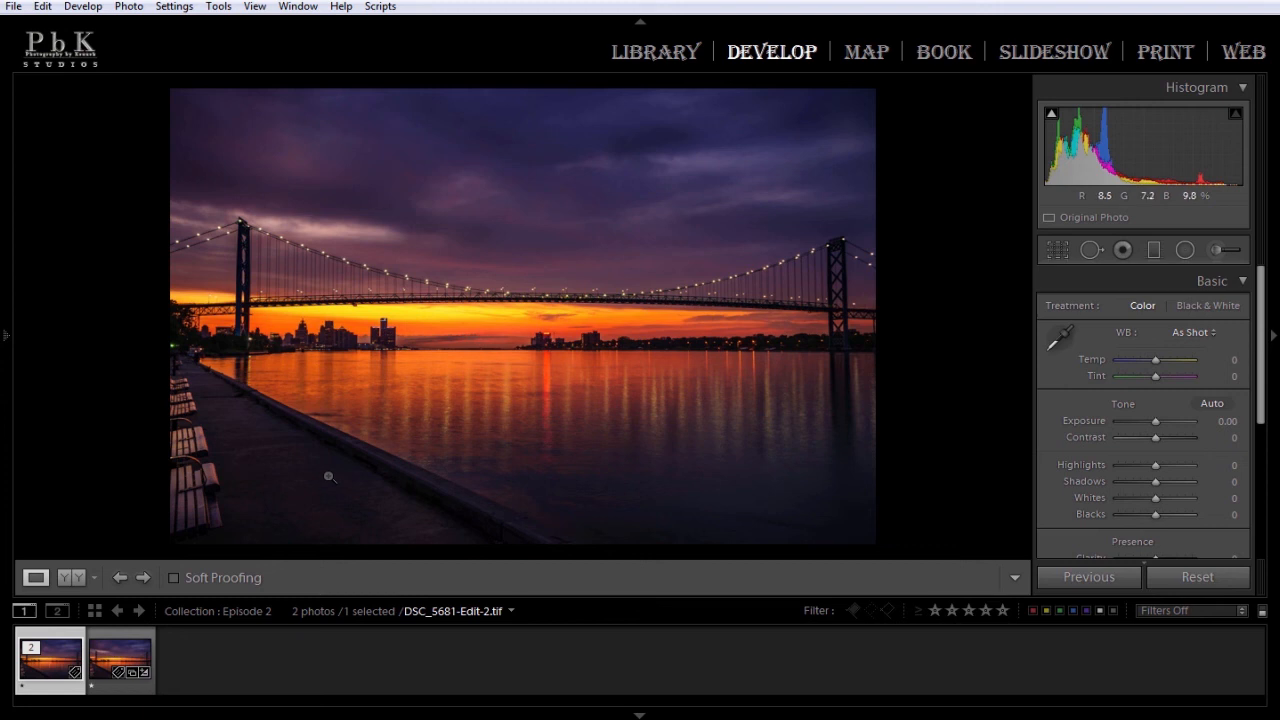
- Compare the original DSC_5681.dng with the retouched DSC_5681-Edit-2.tif, ending on the retouched version
{"action": "left_click", "coordinate": [99, 672]}
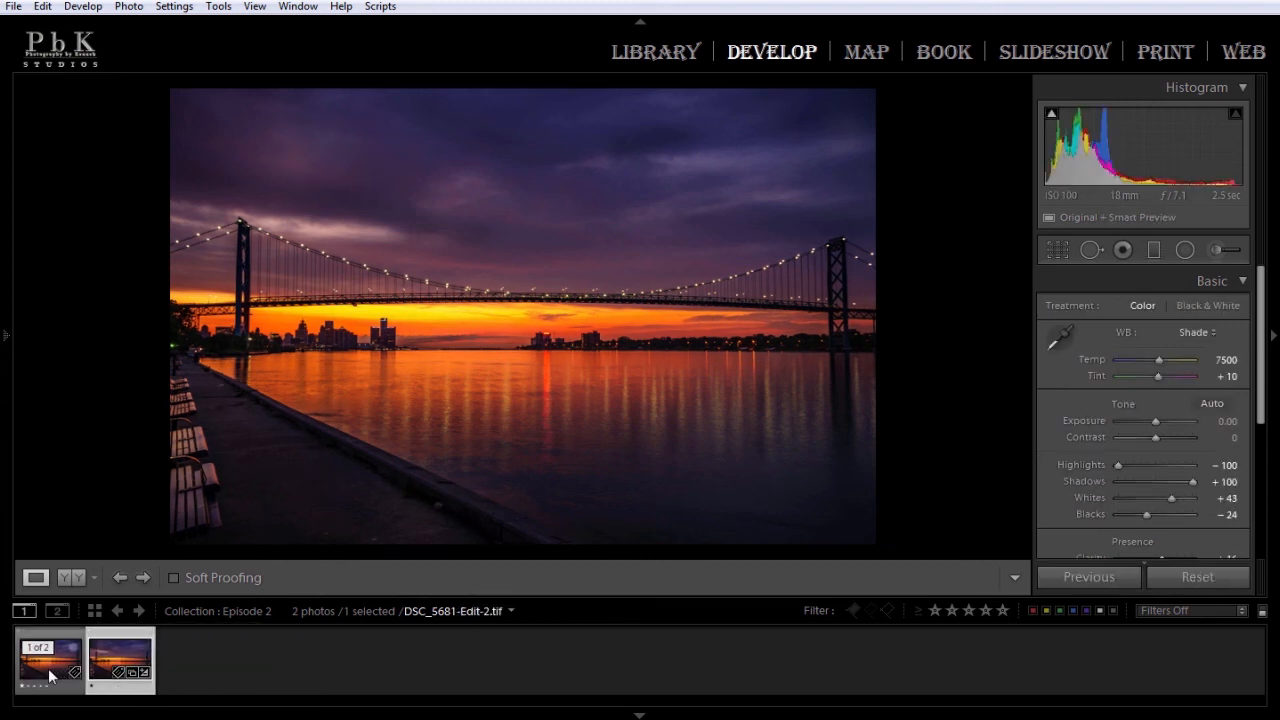
{"action": "left_click", "coordinate": [48, 668]}
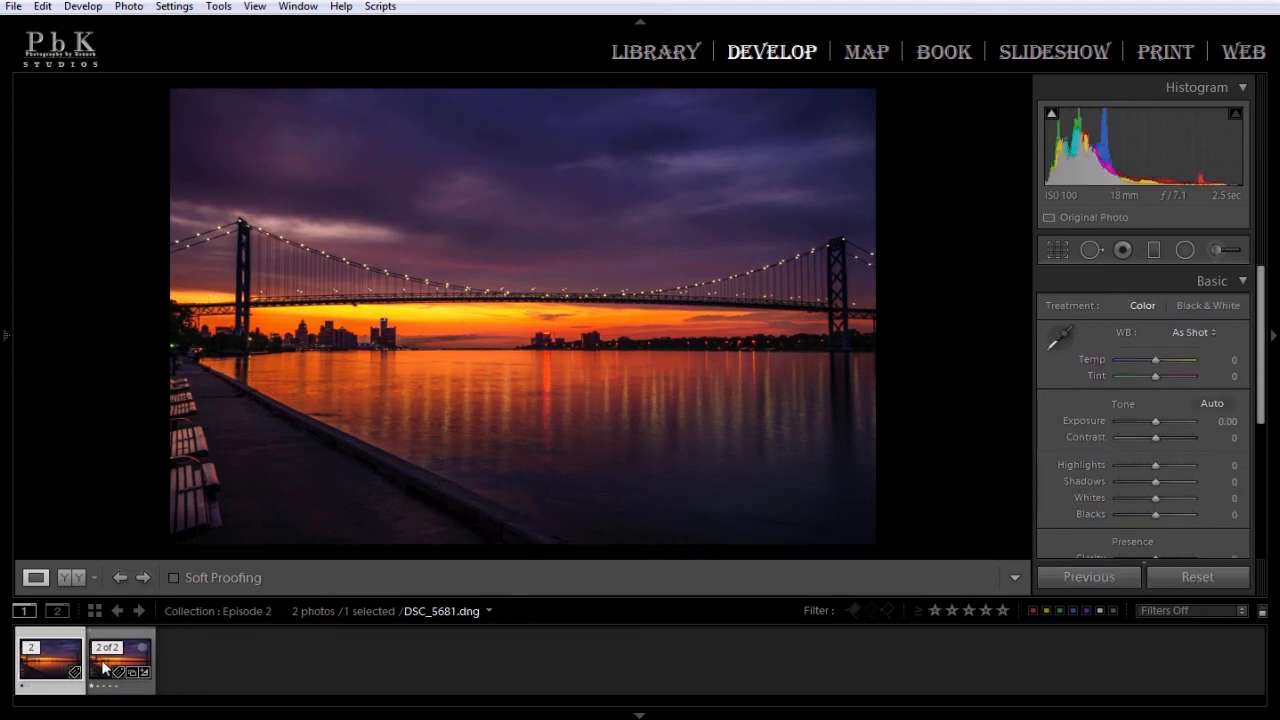
{"action": "left_click", "coordinate": [104, 668]}
{"action": "left_click", "coordinate": [57, 666]}
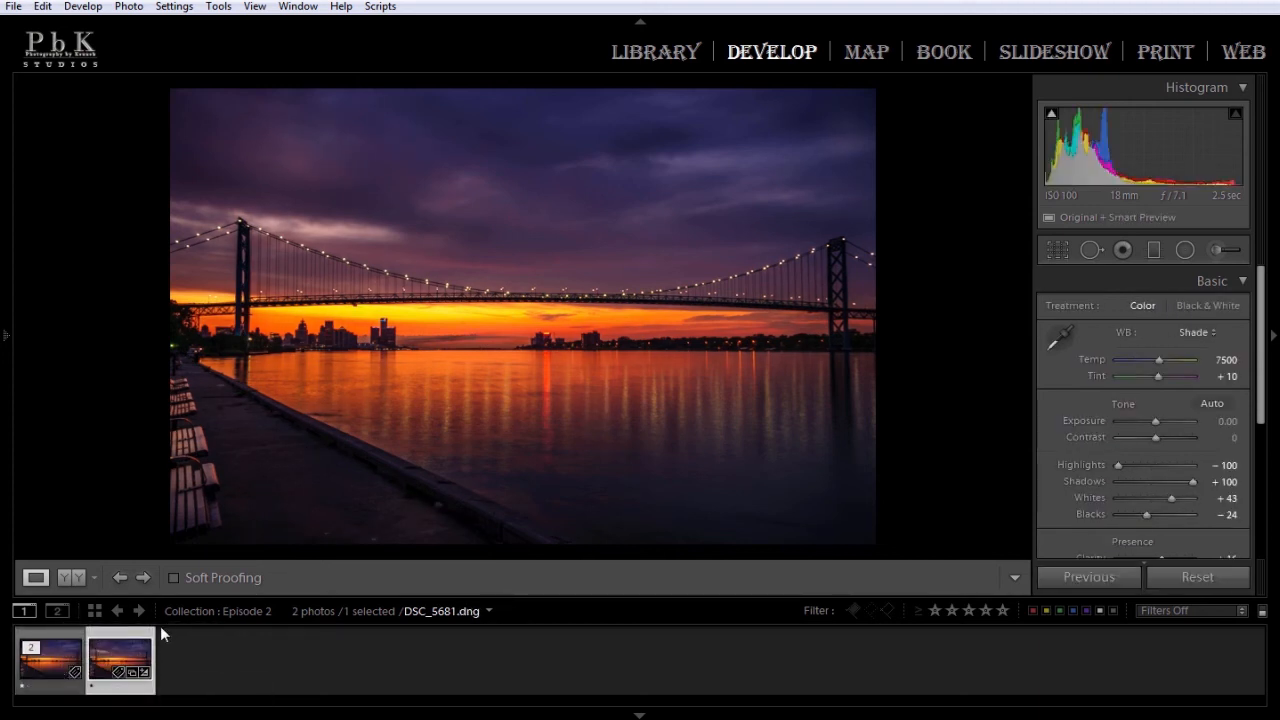
{"action": "left_click", "coordinate": [44, 678]}
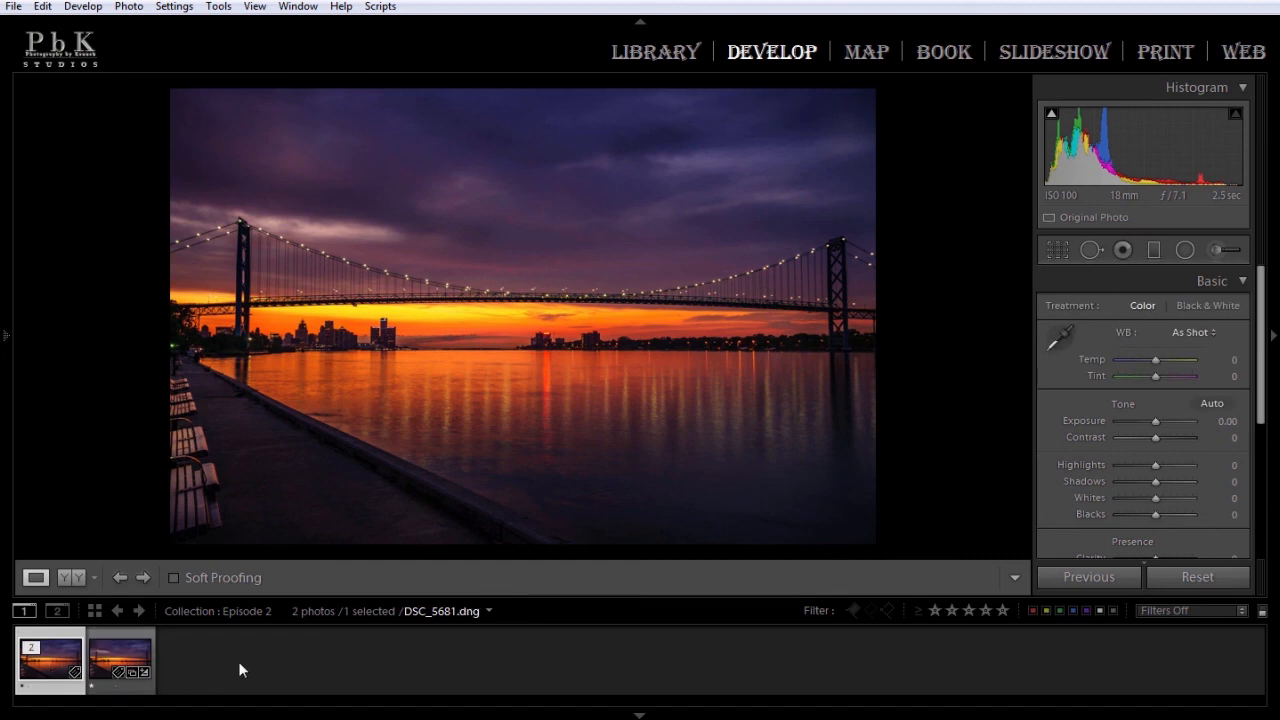
- Examine the walkway and ledge of DSC_5681-Edit-2.tif up close, from the near end to the benches and weeds
{"action": "left_click", "coordinate": [400, 497]}
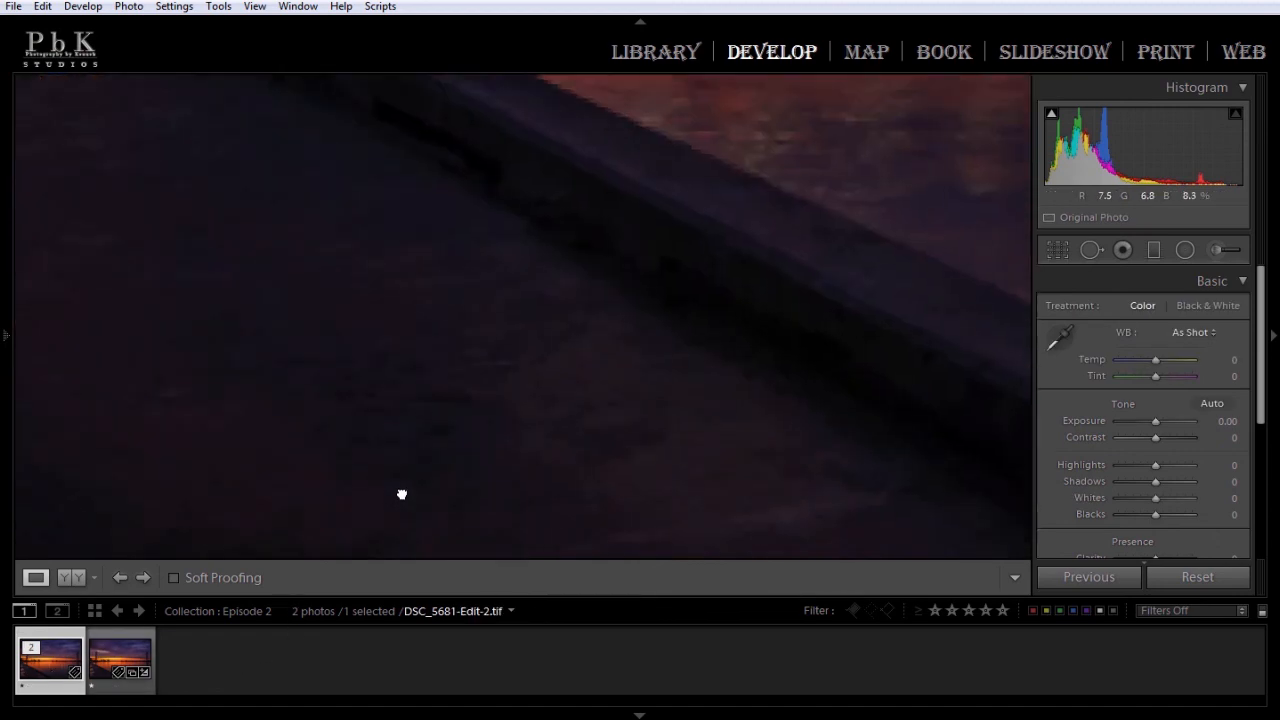
{"action": "left_click_drag", "start_coordinate": [449, 294], "coordinate": [480, 473]}
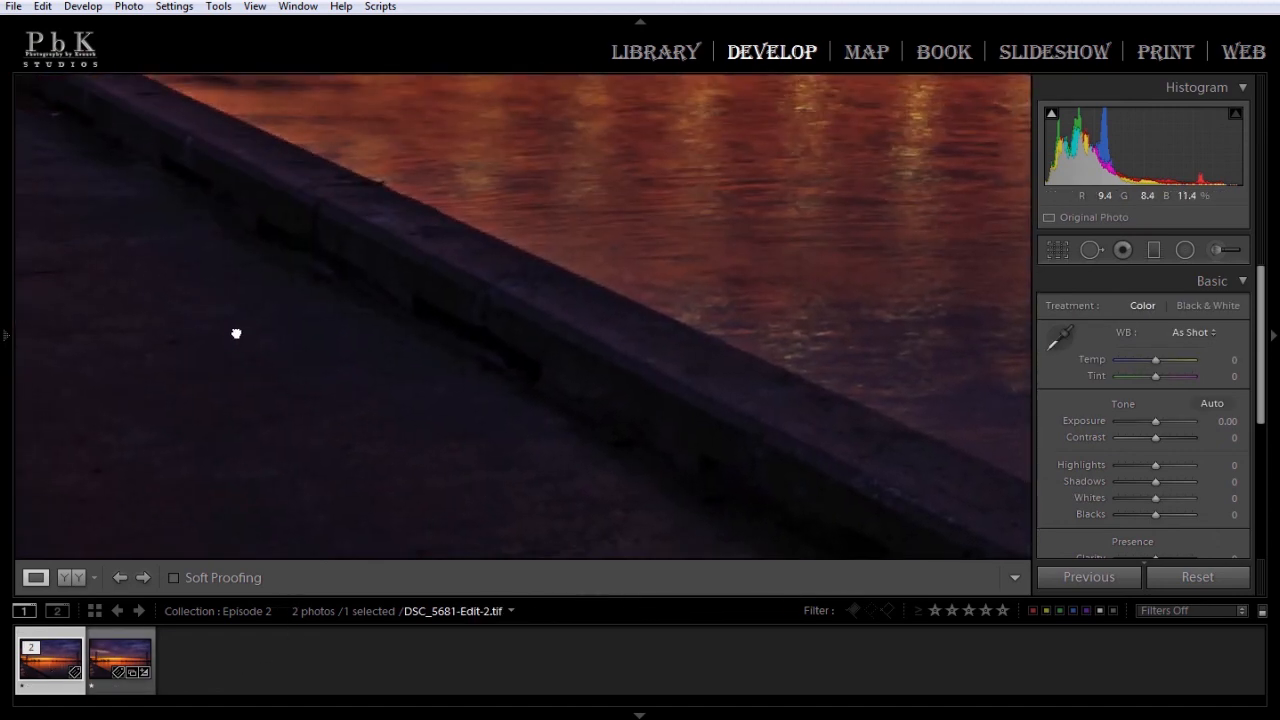
{"action": "left_click_drag", "start_coordinate": [237, 334], "coordinate": [486, 446]}
{"action": "left_click_drag", "start_coordinate": [108, 237], "coordinate": [437, 417]}
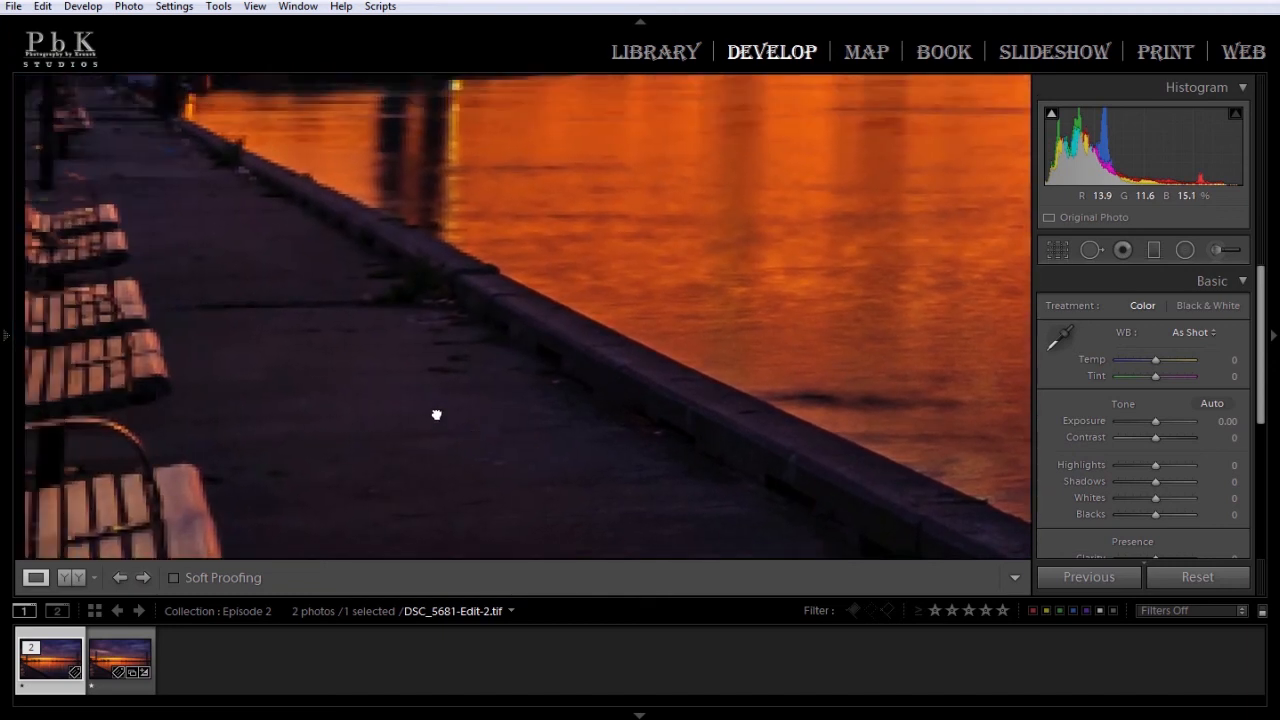
{"action": "left_click_drag", "start_coordinate": [271, 292], "coordinate": [303, 197]}
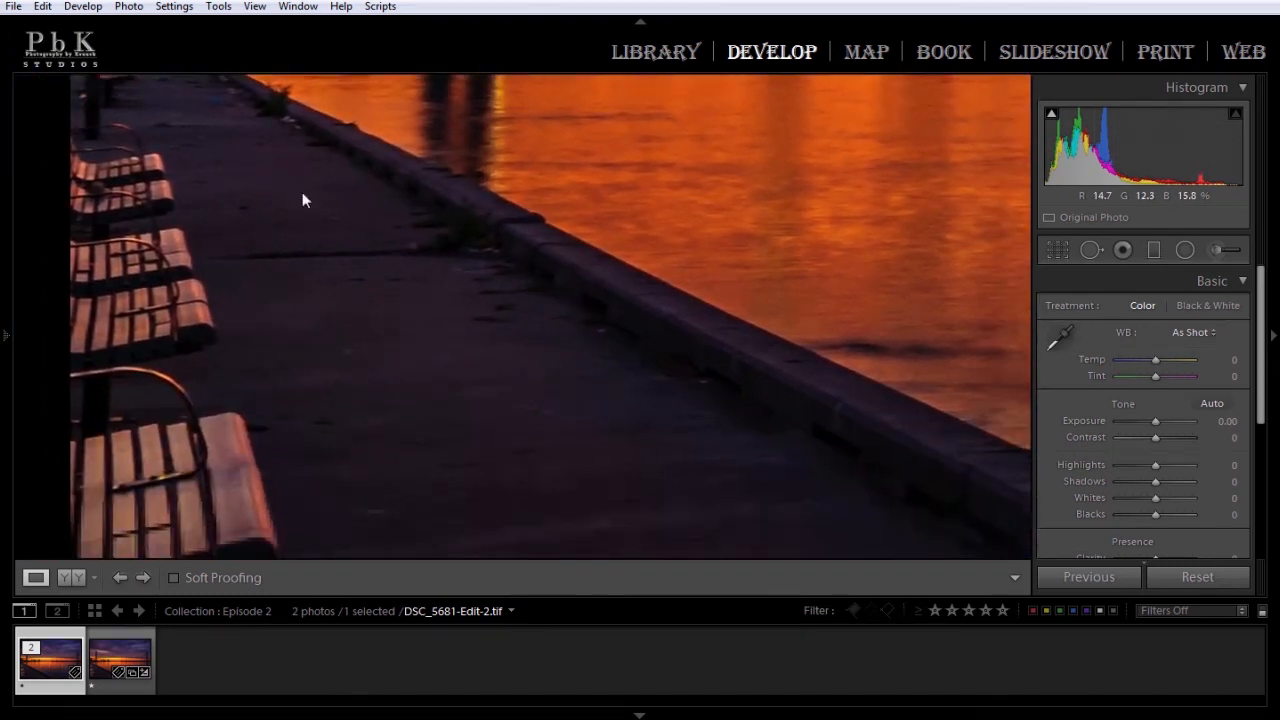
{"action": "left_click_drag", "start_coordinate": [520, 370], "coordinate": [363, 249]}
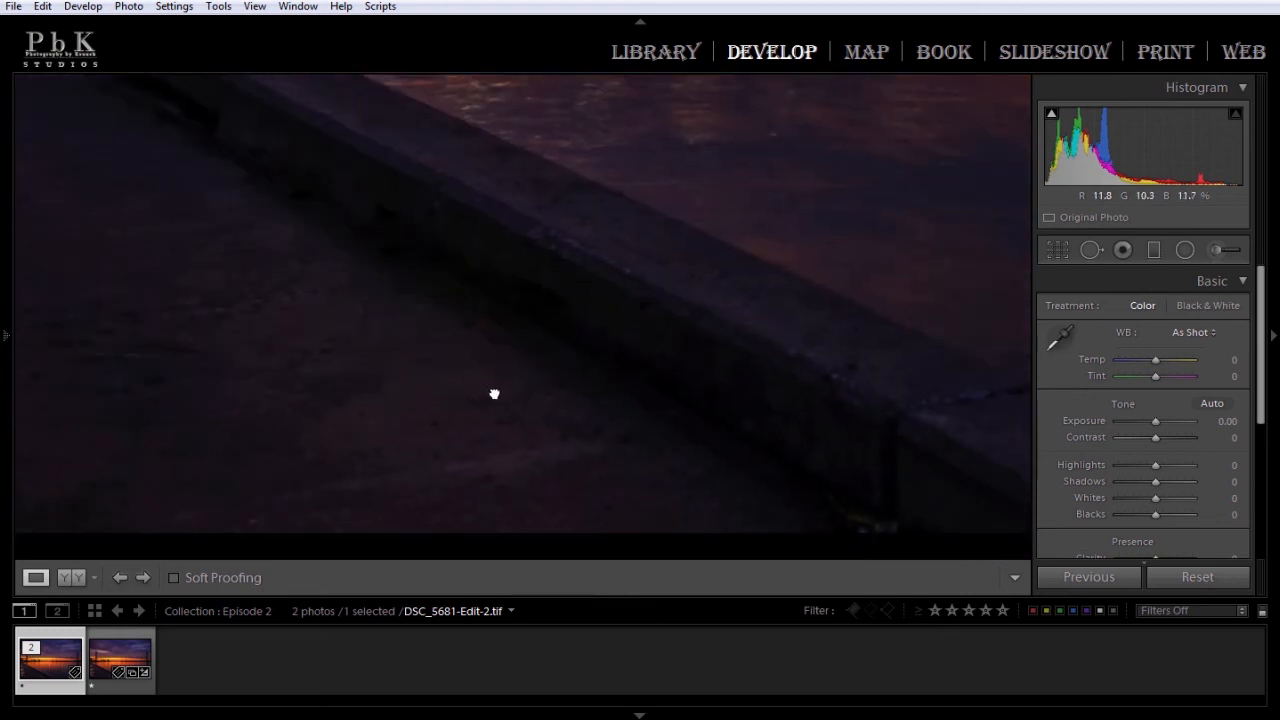
{"action": "left_click", "coordinate": [494, 394]}
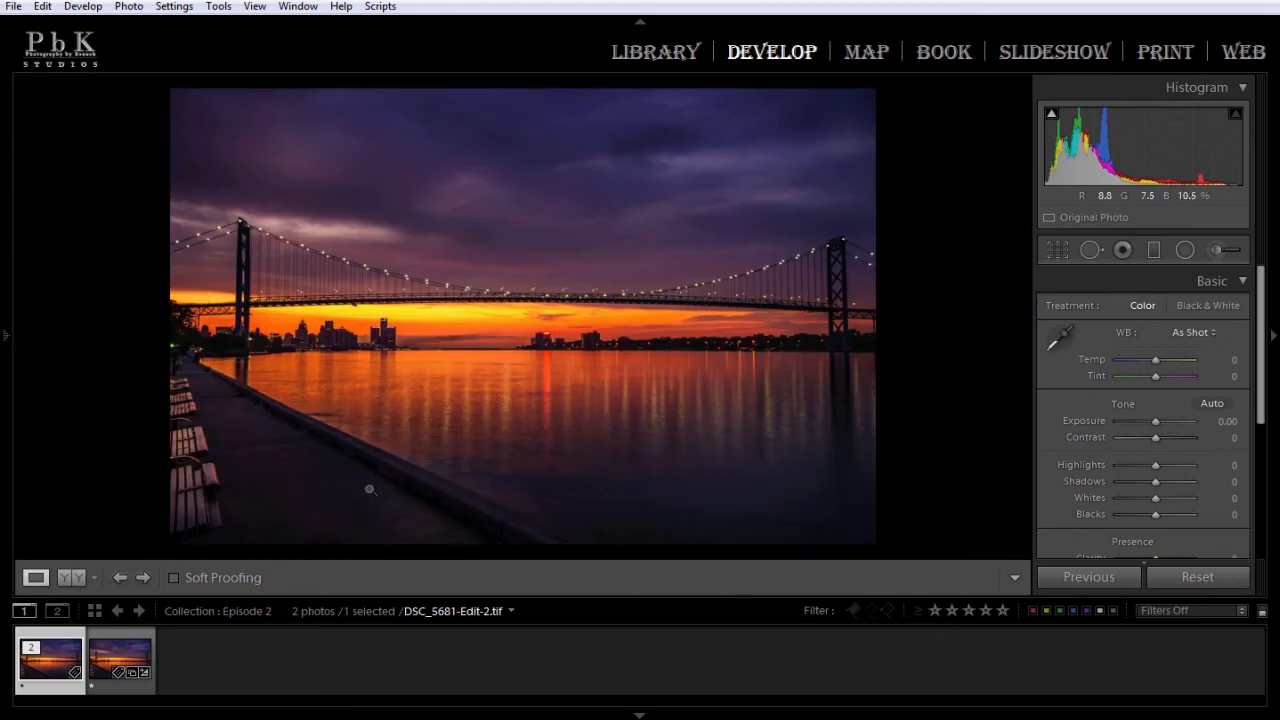
{"action": "left_click", "coordinate": [433, 531]}
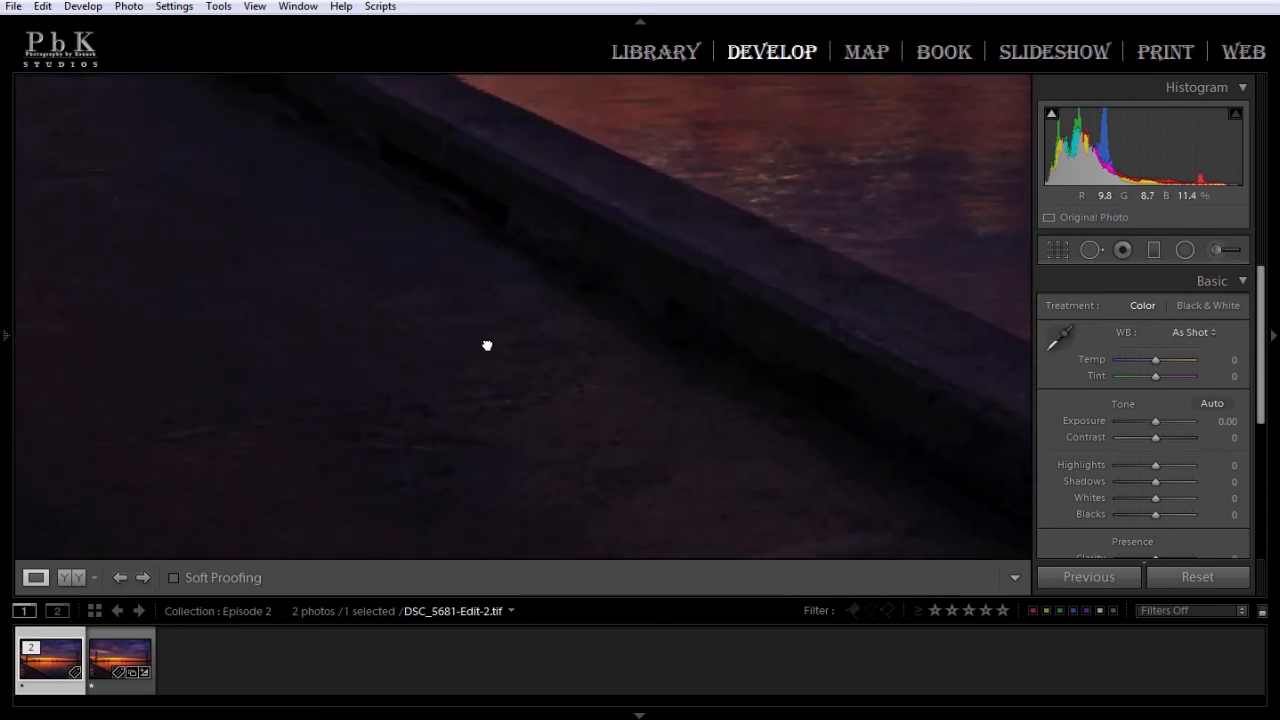
{"action": "left_click_drag", "start_coordinate": [487, 345], "coordinate": [598, 414]}
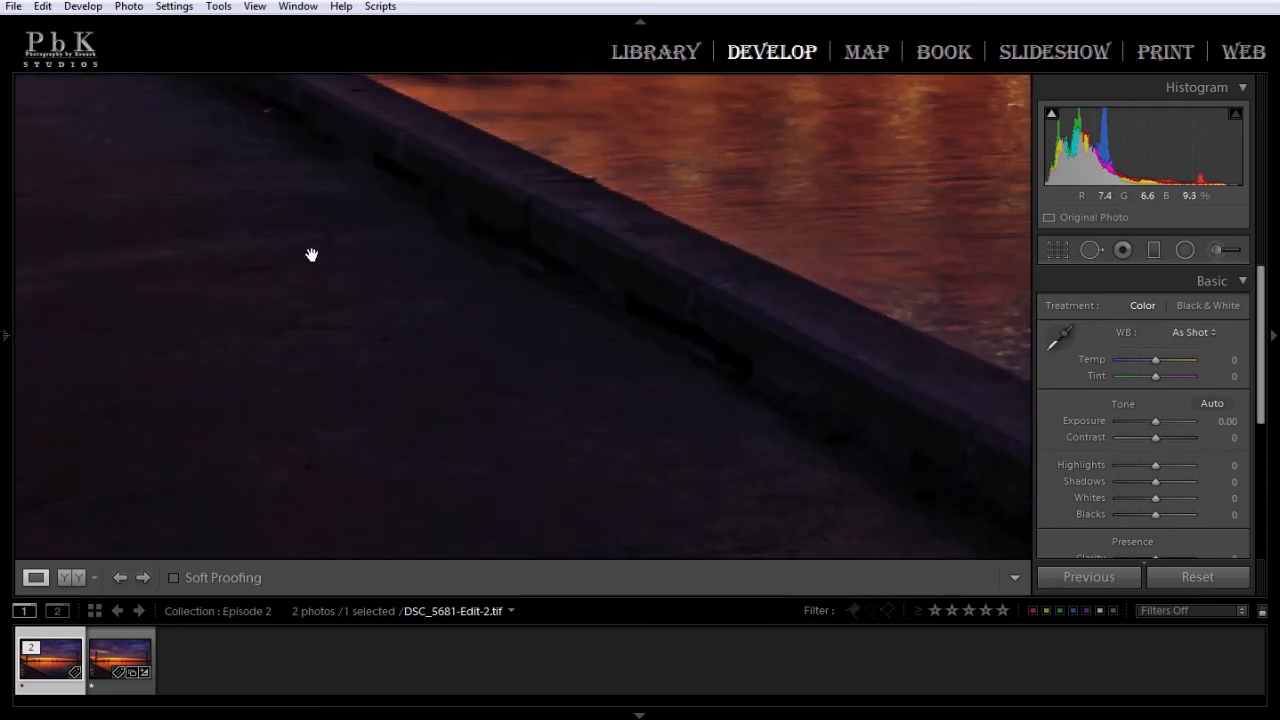
{"action": "left_click_drag", "start_coordinate": [311, 254], "coordinate": [433, 327]}
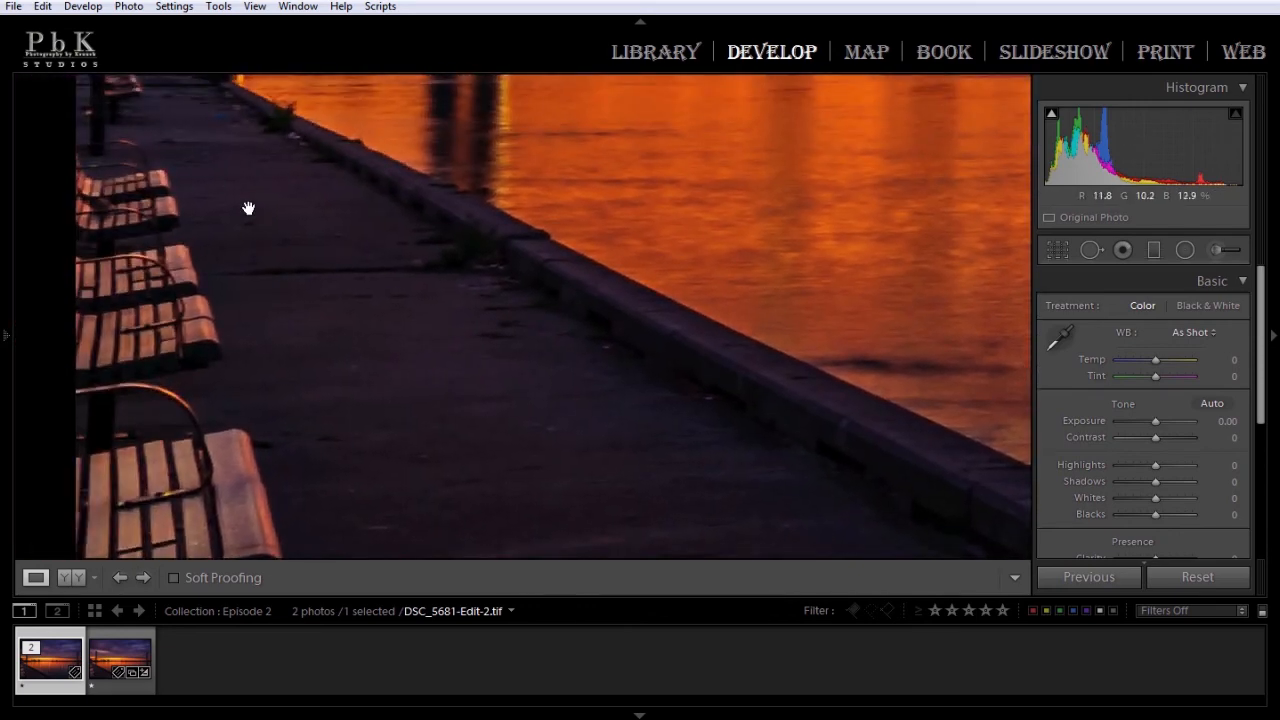
{"action": "left_click_drag", "start_coordinate": [246, 209], "coordinate": [308, 280]}
{"action": "left_click", "coordinate": [307, 280]}
{"action": "left_click", "coordinate": [381, 320]}
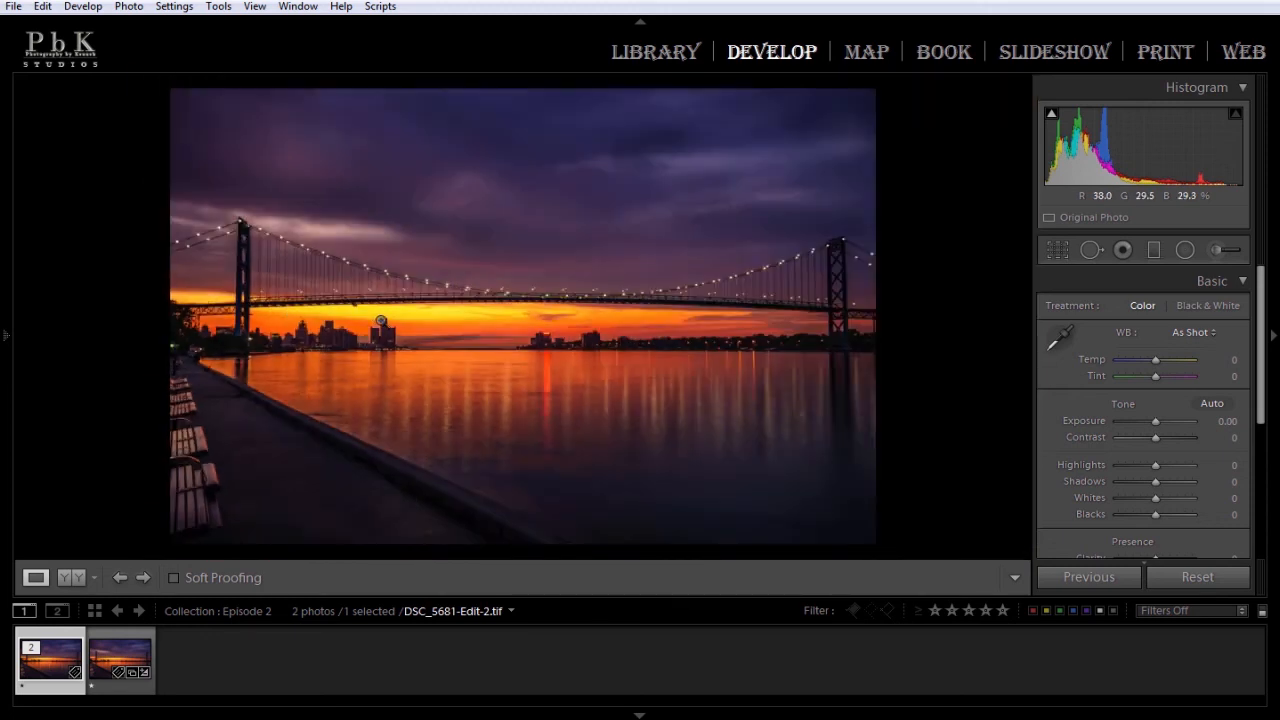